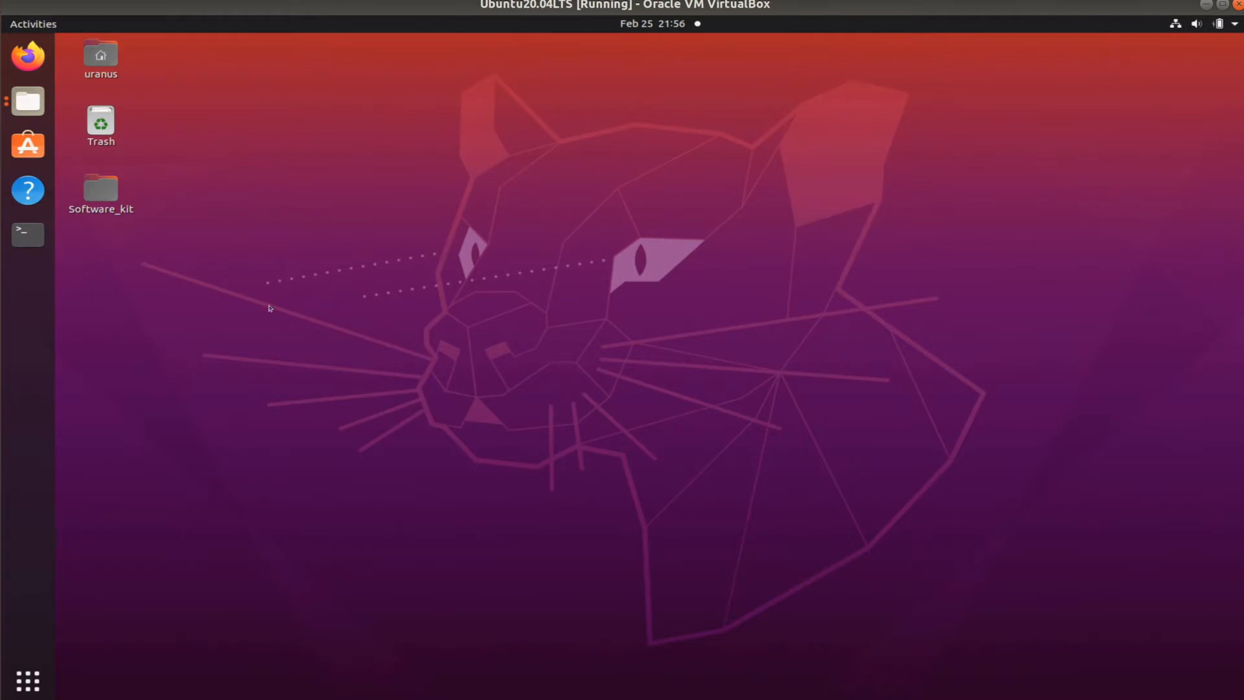
Activate the ceasiompy conda environment in a terminal and launch cpacscreator
{"action": "left_click", "coordinate": [41, 249]}
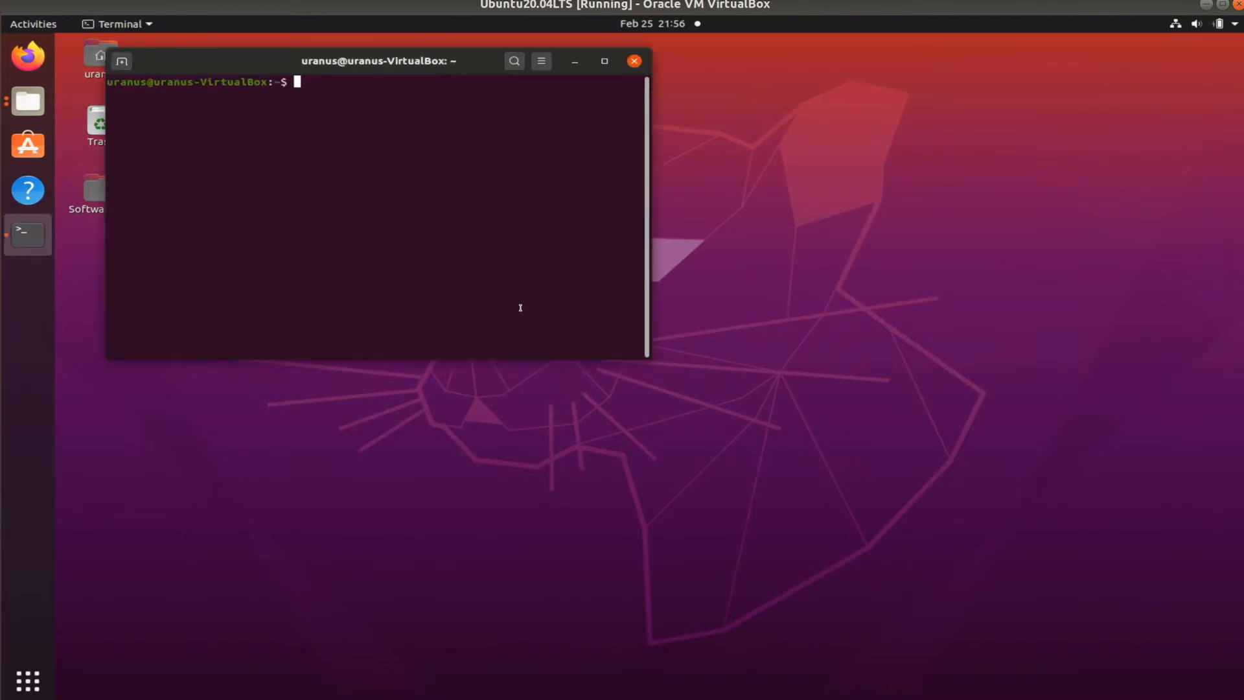
{"action": "type", "text": "conda activate ceasiompy"}
{"action": "key", "text": "Return"}
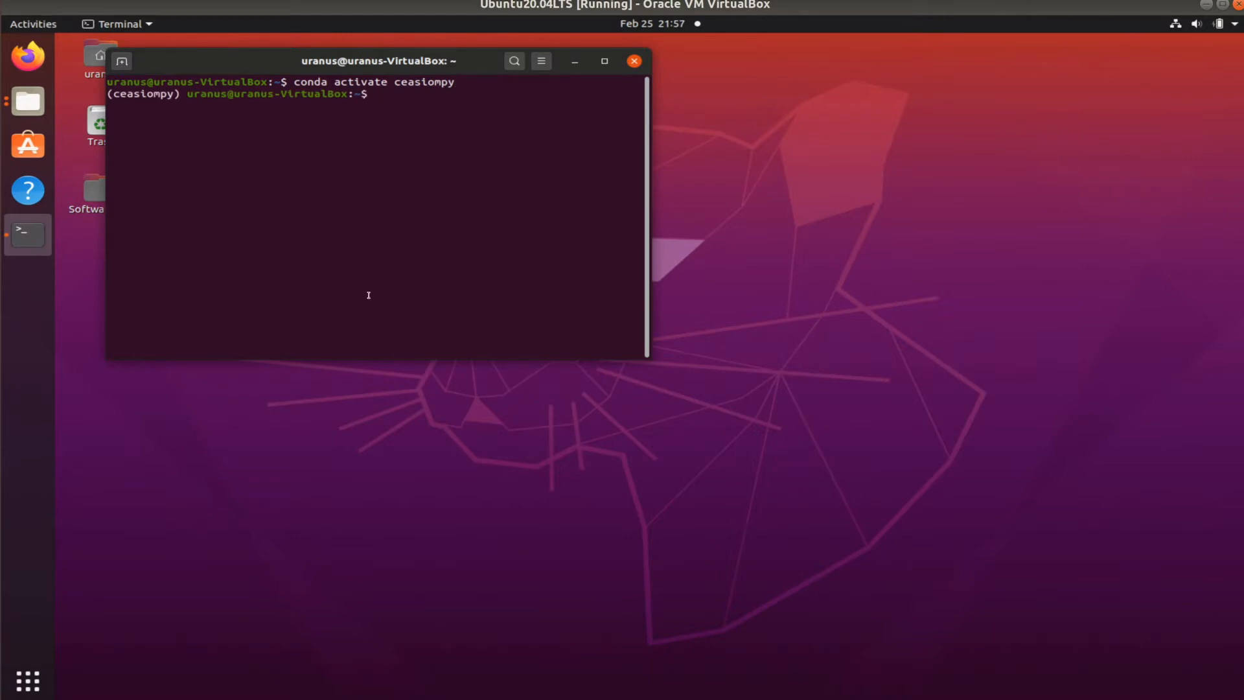
{"action": "left_click_drag", "start_coordinate": [186, 95], "coordinate": [106, 94]}
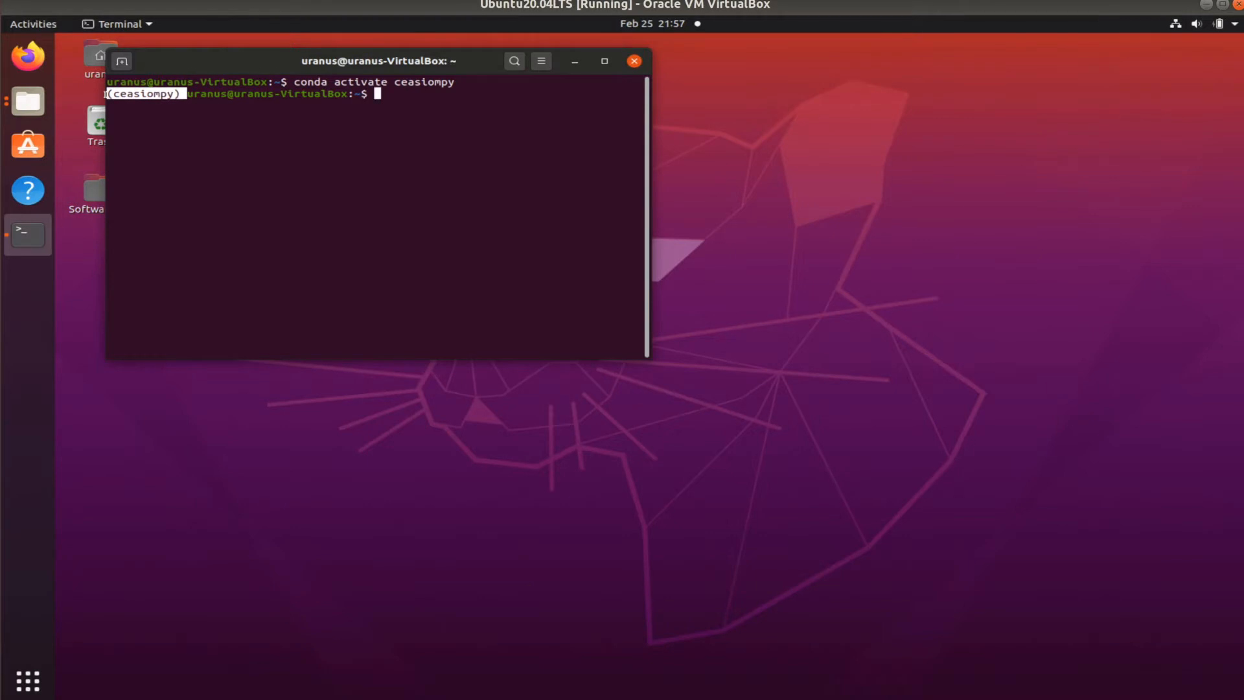
{"action": "left_click", "coordinate": [396, 124]}
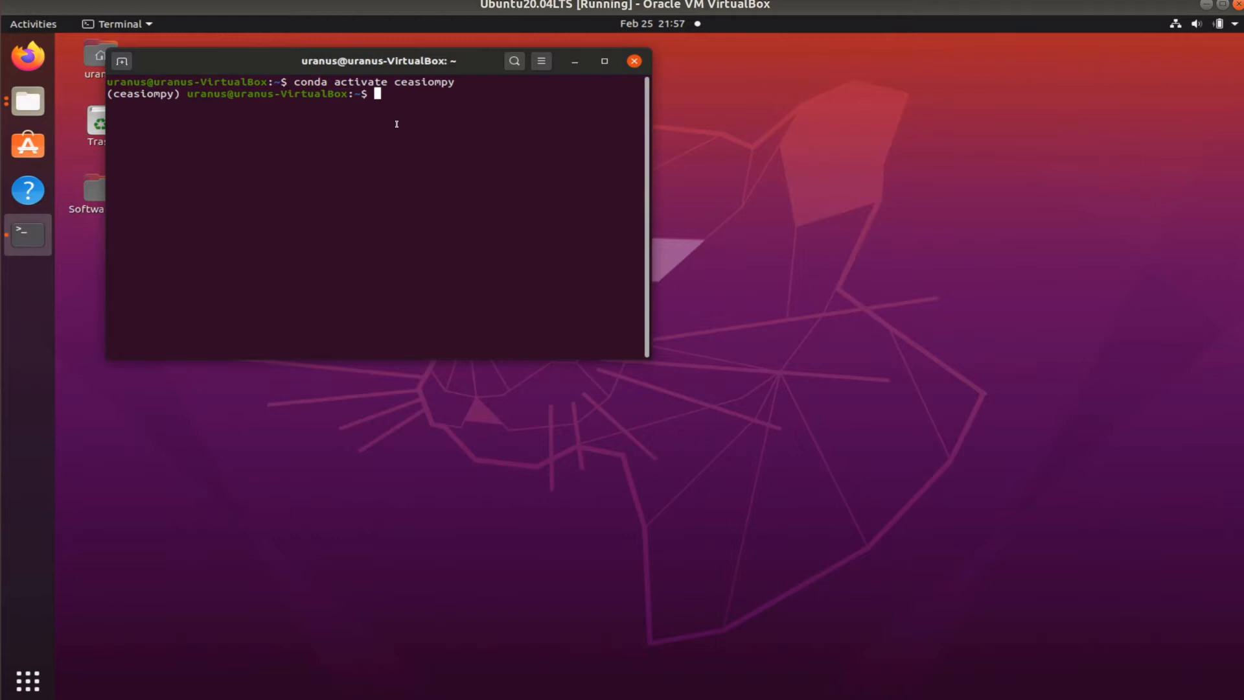
{"action": "type", "text": "cpacscreator"}
{"action": "key", "text": "Return"}
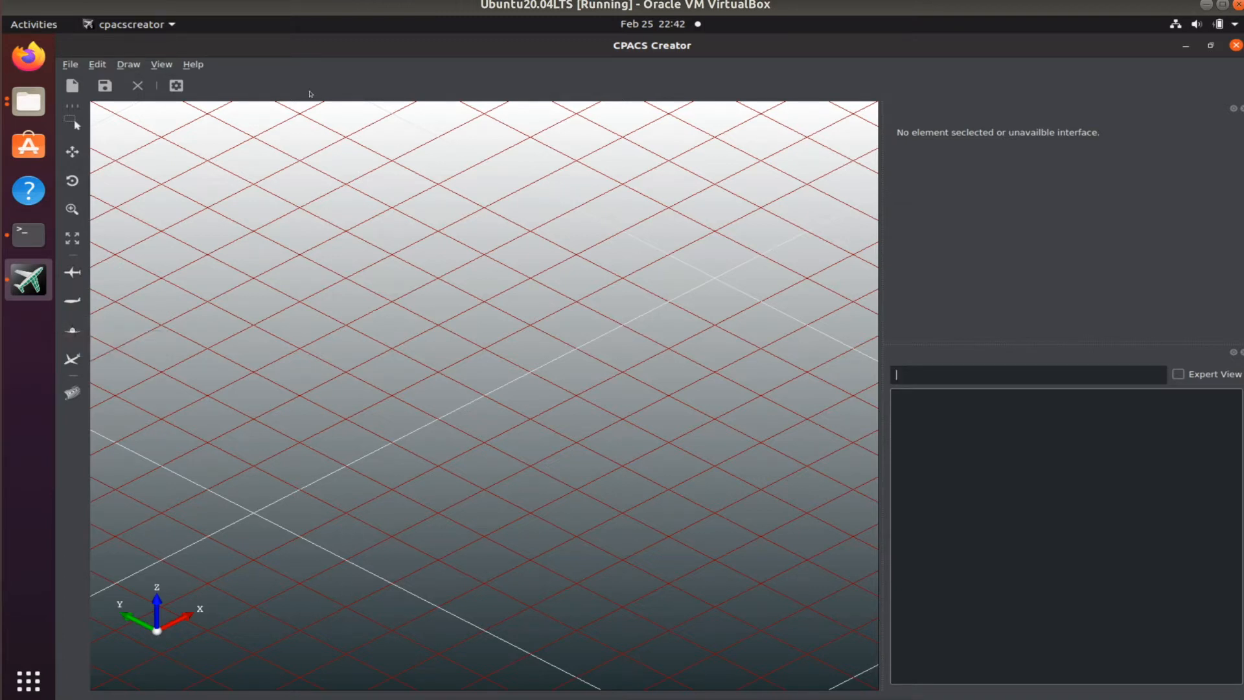
Open the aircraft file labar1wwing.xml from the Labs folder
{"action": "left_click", "coordinate": [64, 66]}
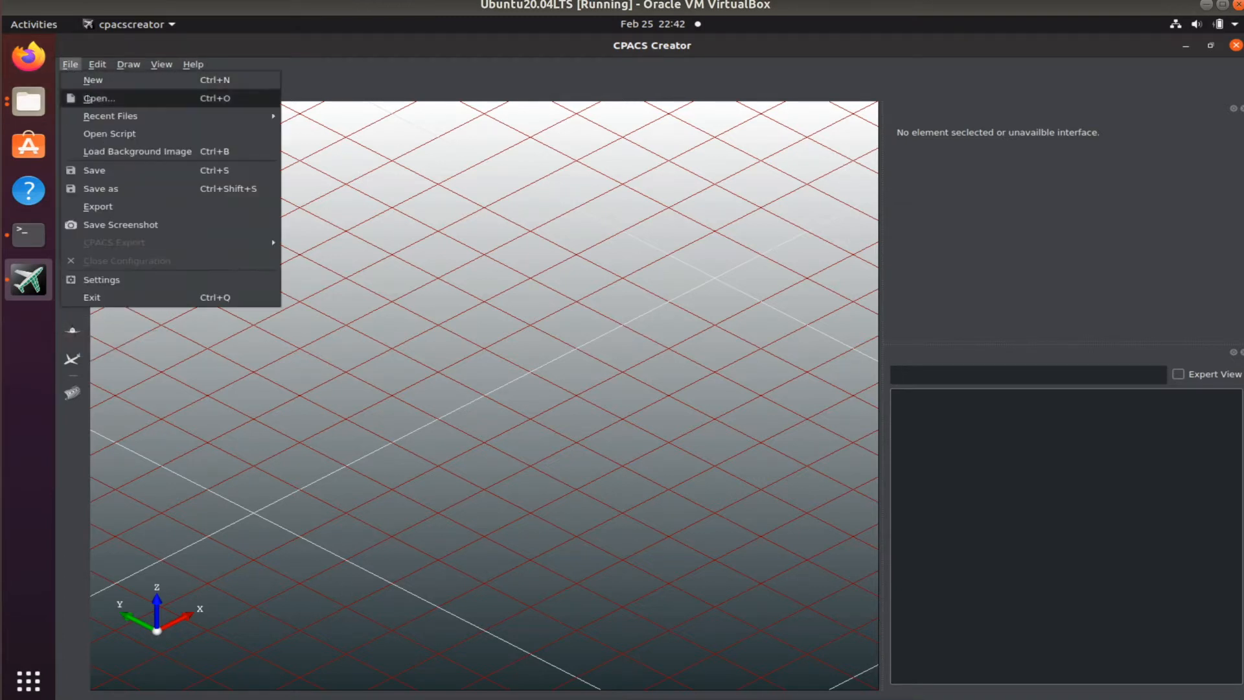
{"action": "left_click", "coordinate": [86, 104]}
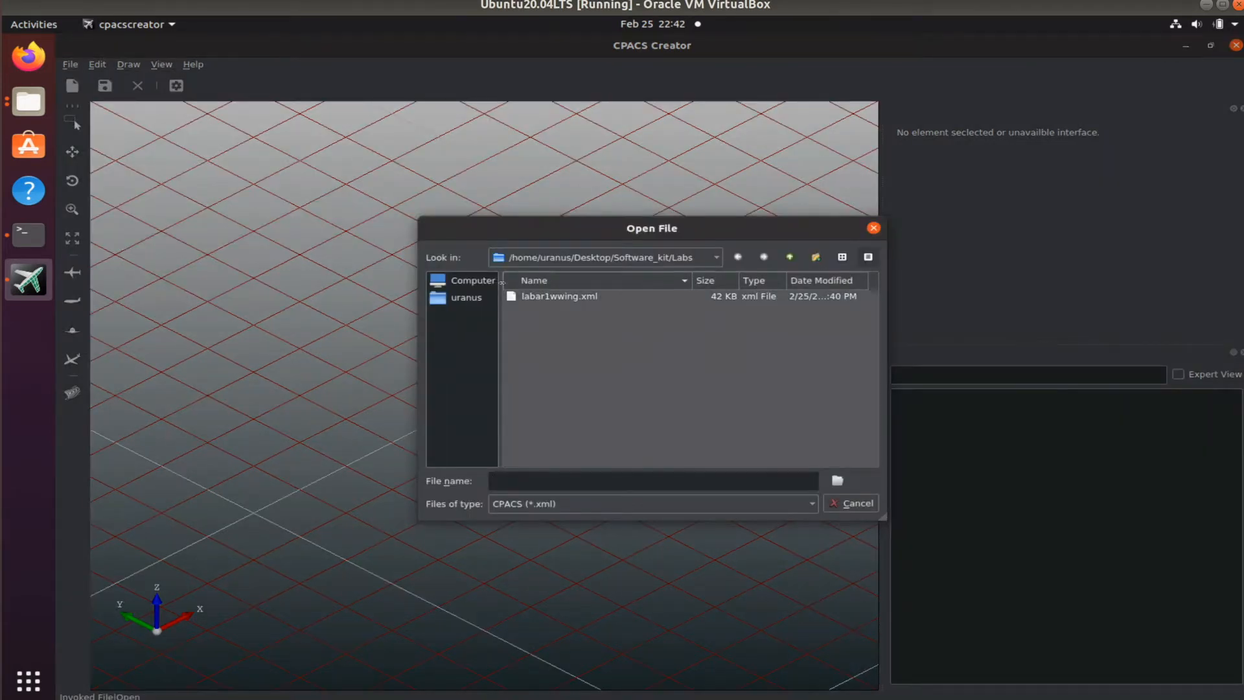
{"action": "left_click", "coordinate": [599, 299]}
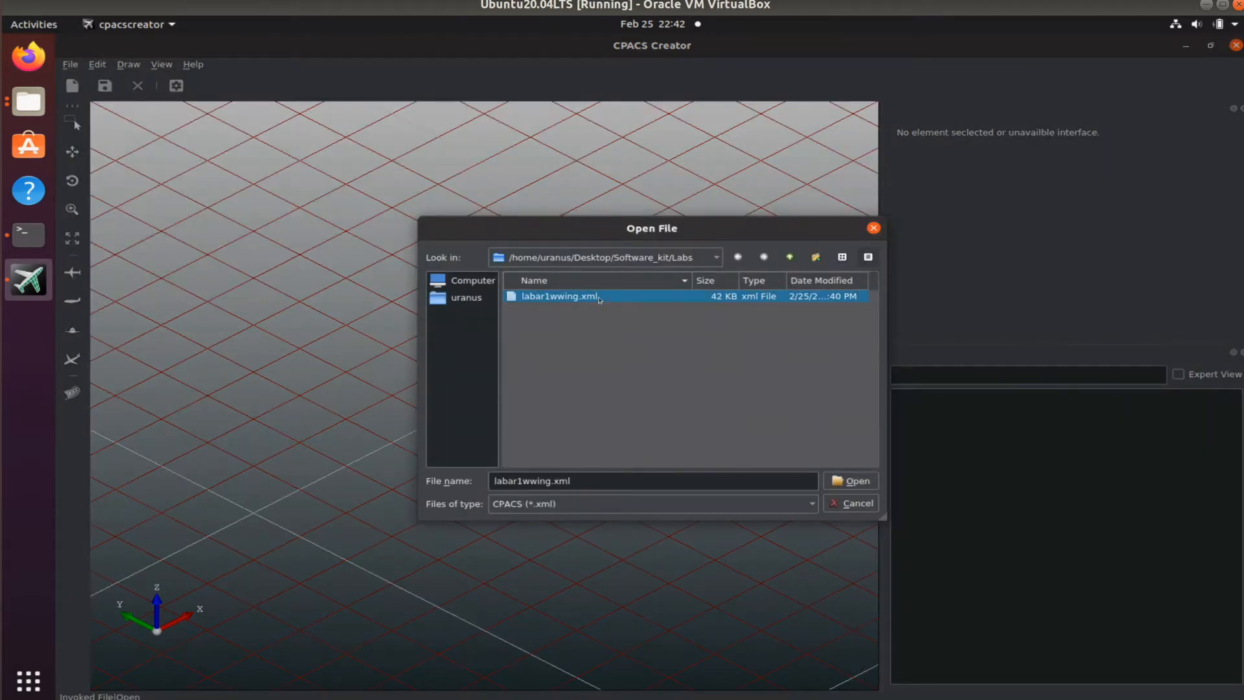
{"action": "left_click", "coordinate": [856, 481]}
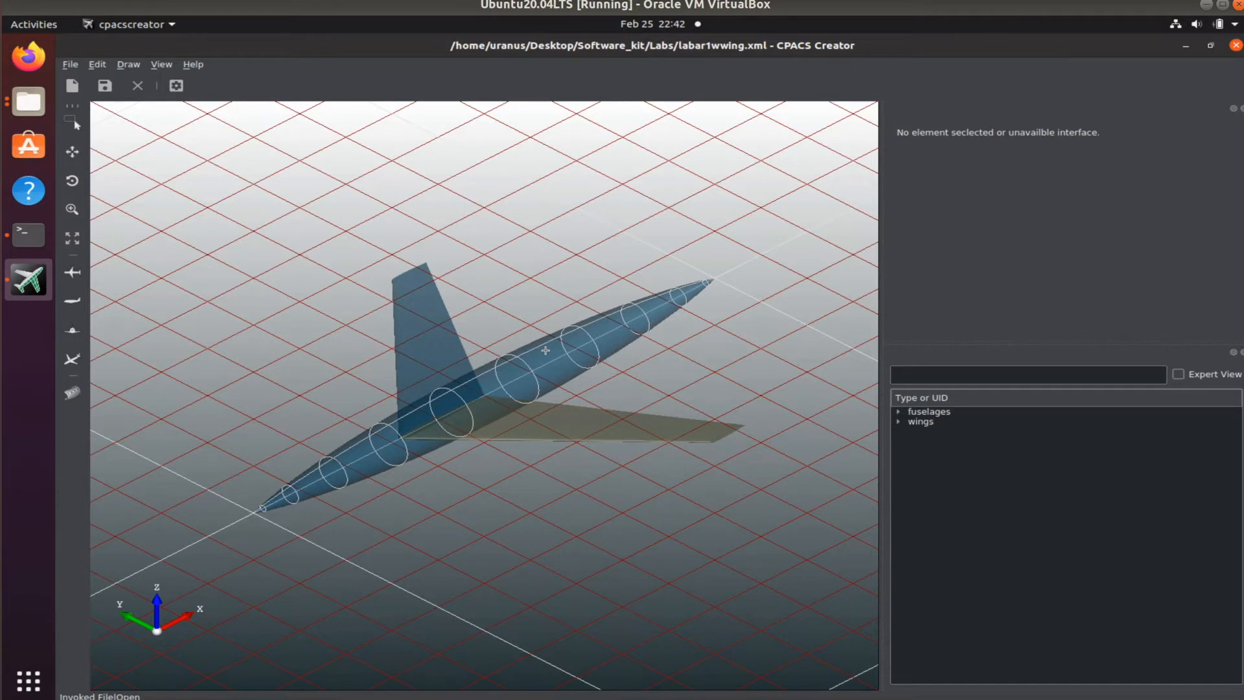
Save the aircraft file in place, and open the Save As dialog and dismiss it without saving a copy
{"action": "left_click", "coordinate": [105, 85]}
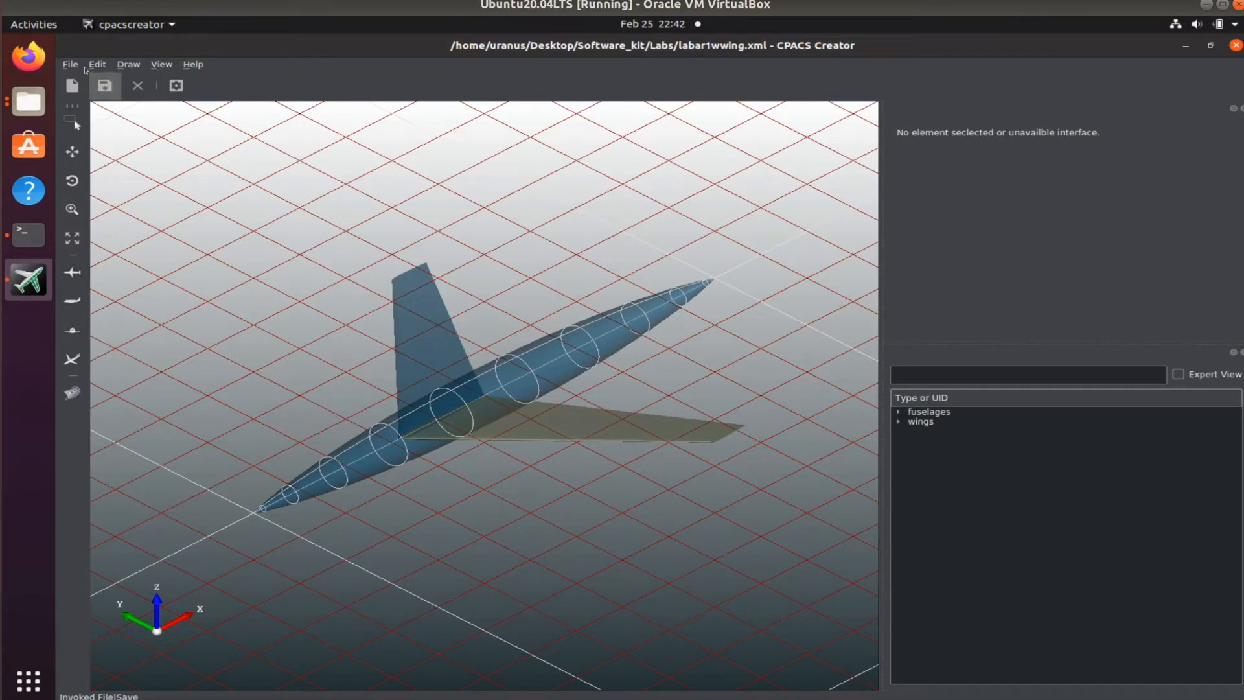
{"action": "left_click", "coordinate": [71, 65]}
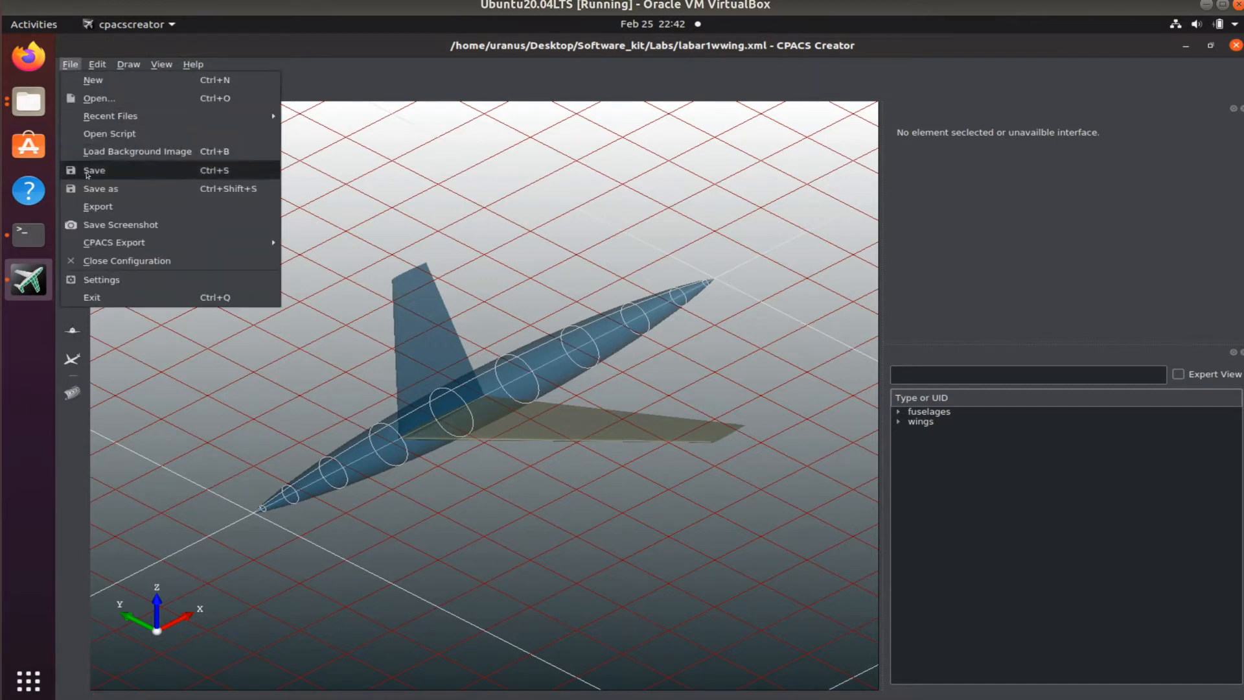
{"action": "left_click", "coordinate": [144, 191]}
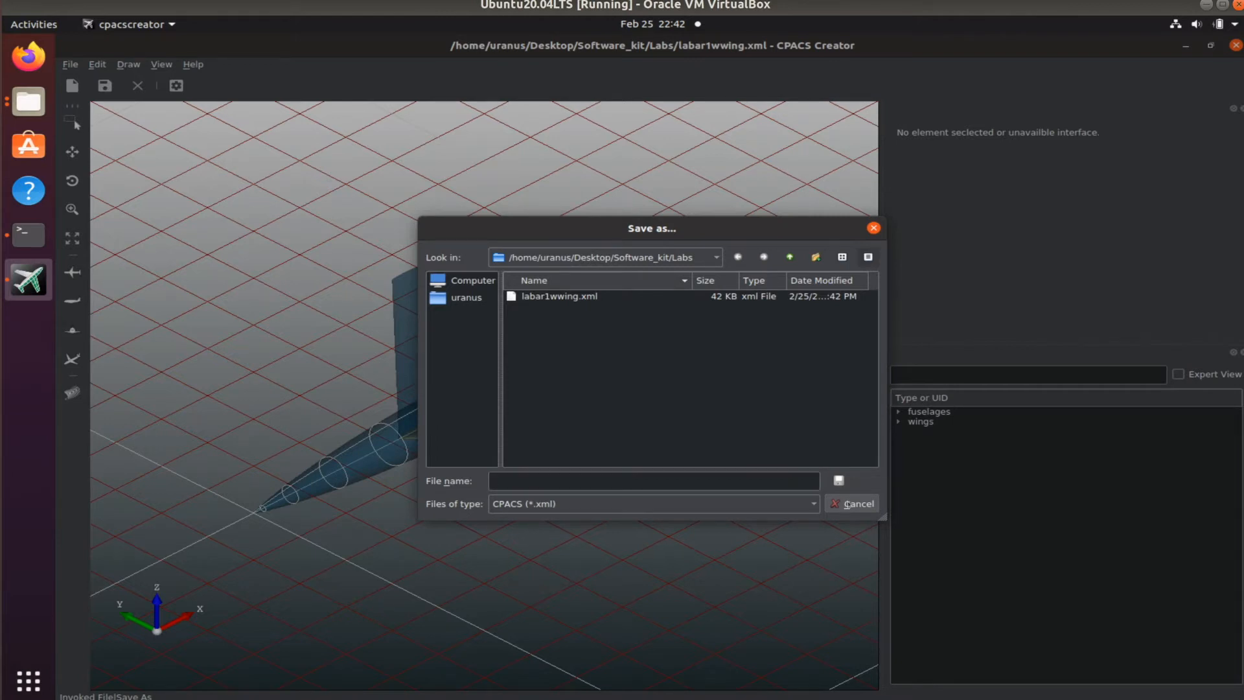
{"action": "left_click", "coordinate": [852, 503]}
Close the current configuration and reopen labar1wwing.xml
{"action": "left_click", "coordinate": [137, 86]}
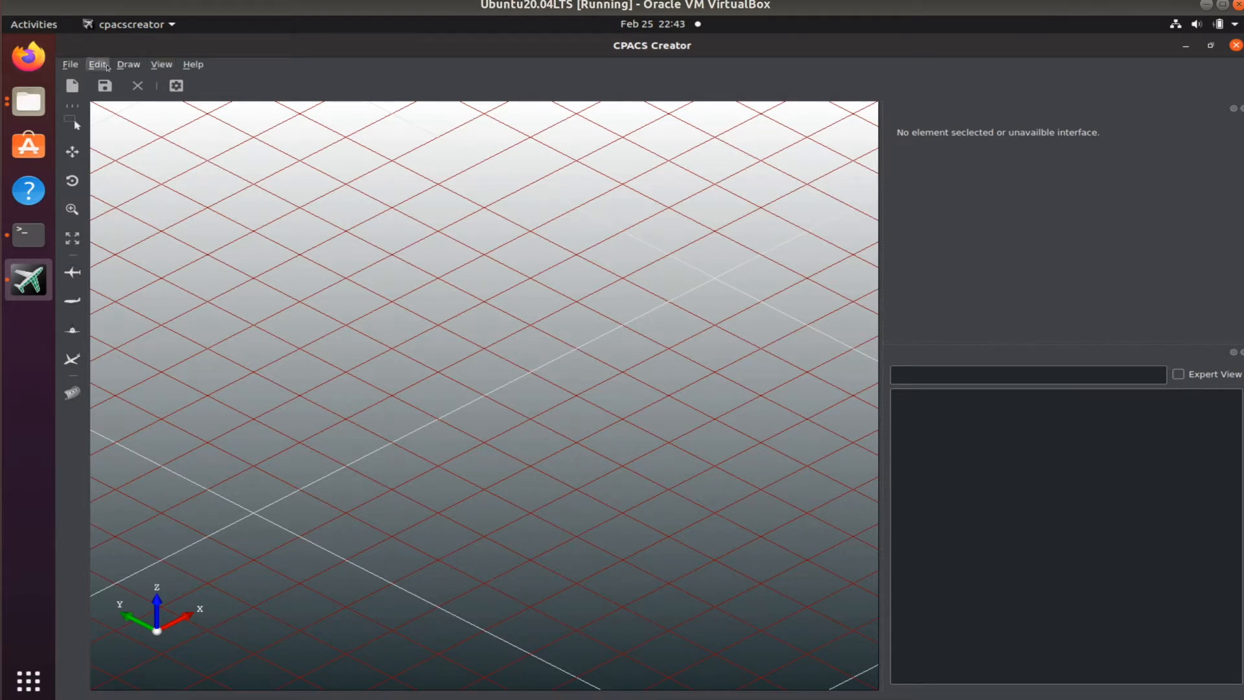
{"action": "left_click", "coordinate": [98, 66]}
{"action": "mouse_move", "coordinate": [76, 65]}
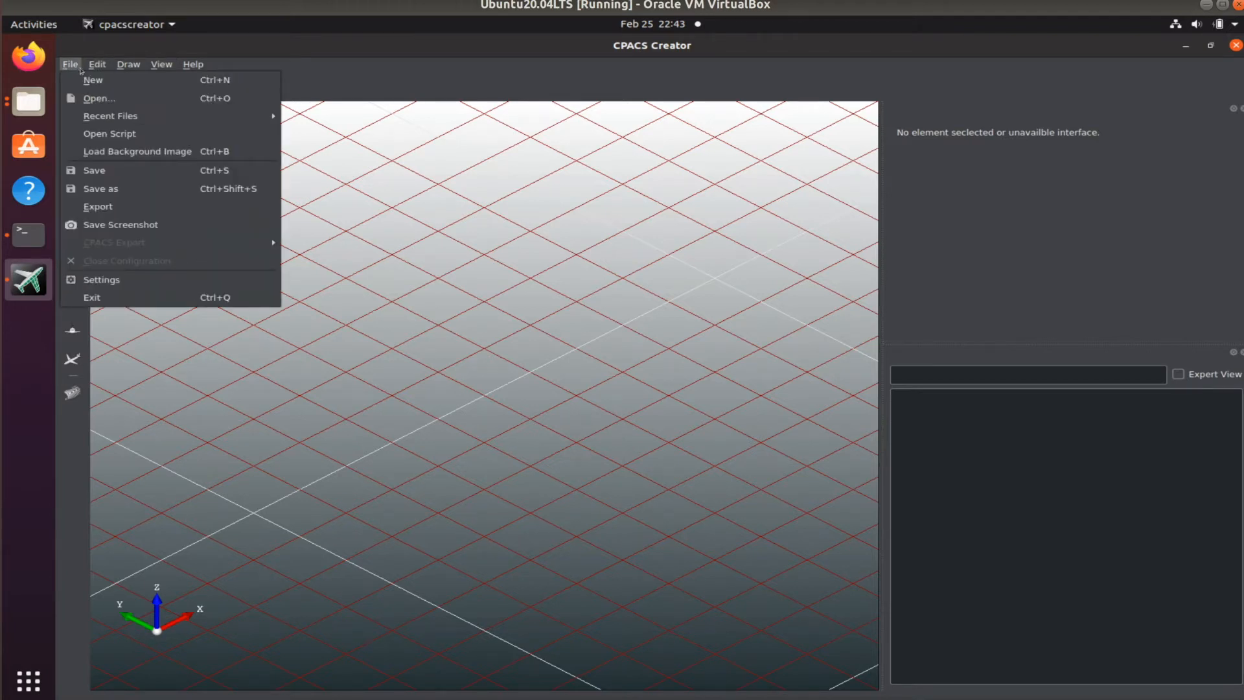
{"action": "left_click", "coordinate": [91, 98]}
{"action": "double_click", "coordinate": [577, 296]}
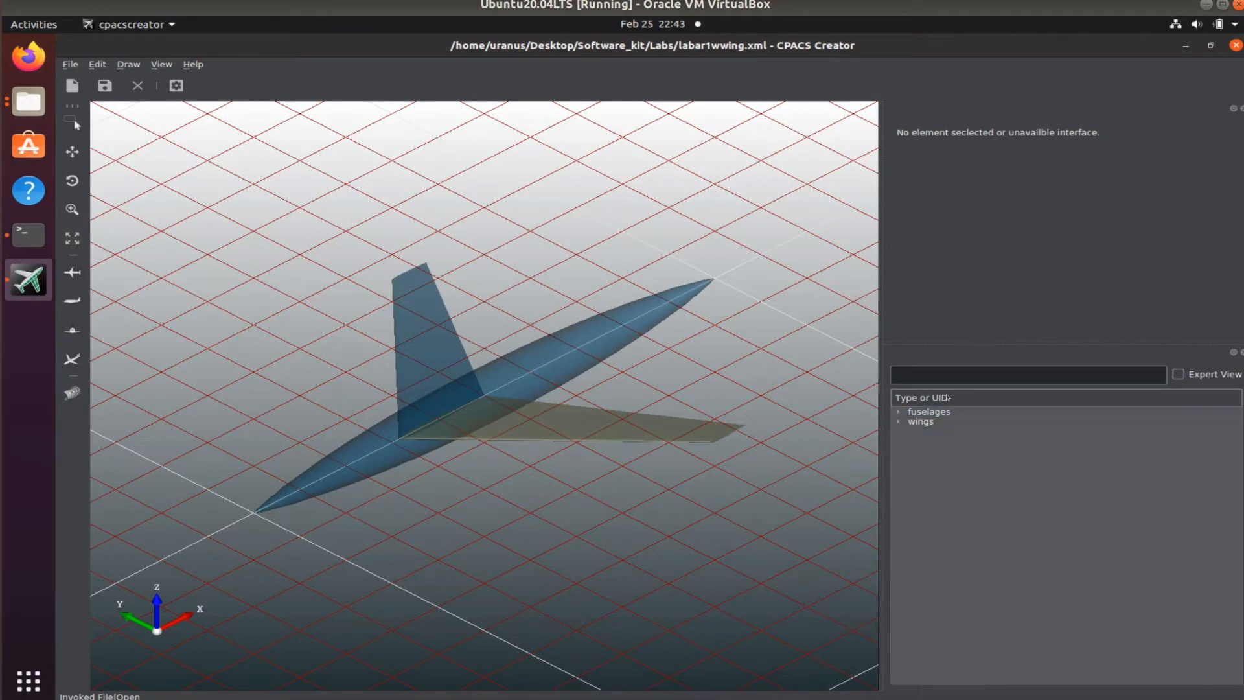
Expand the fuselages in the model tree and select the Cigar fuselage to display its parameters
{"action": "left_click", "coordinate": [928, 410]}
{"action": "double_click", "coordinate": [926, 412]}
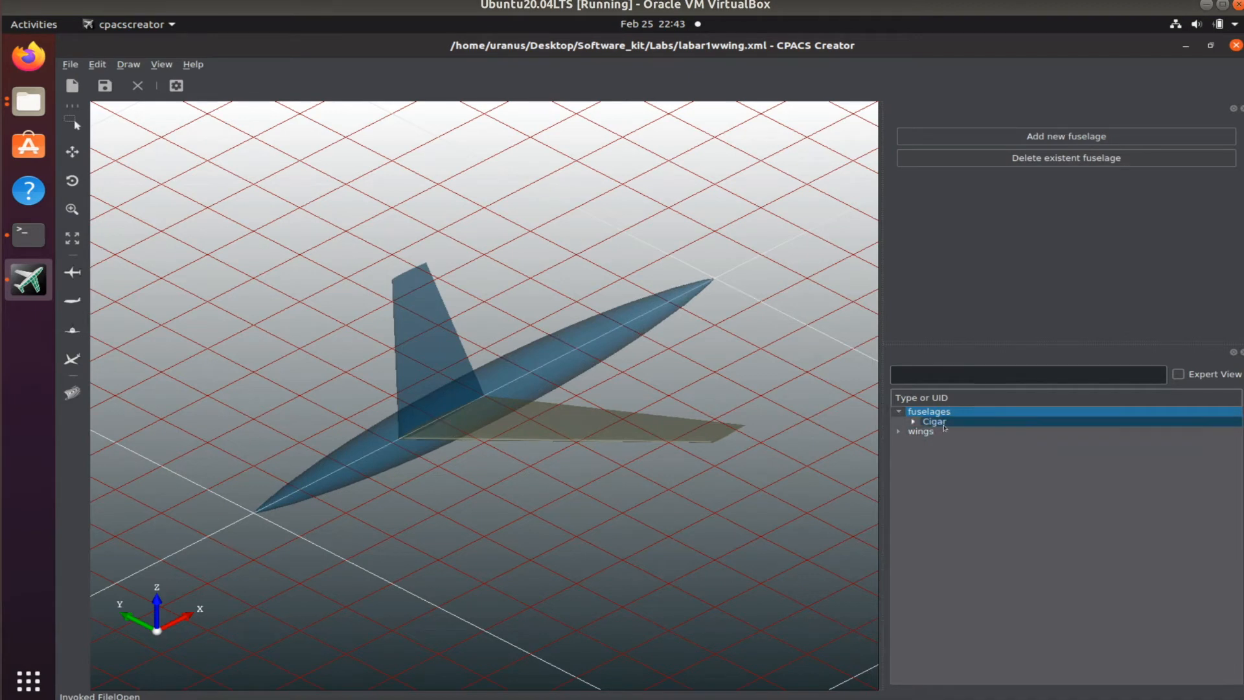
{"action": "left_click", "coordinate": [942, 424]}
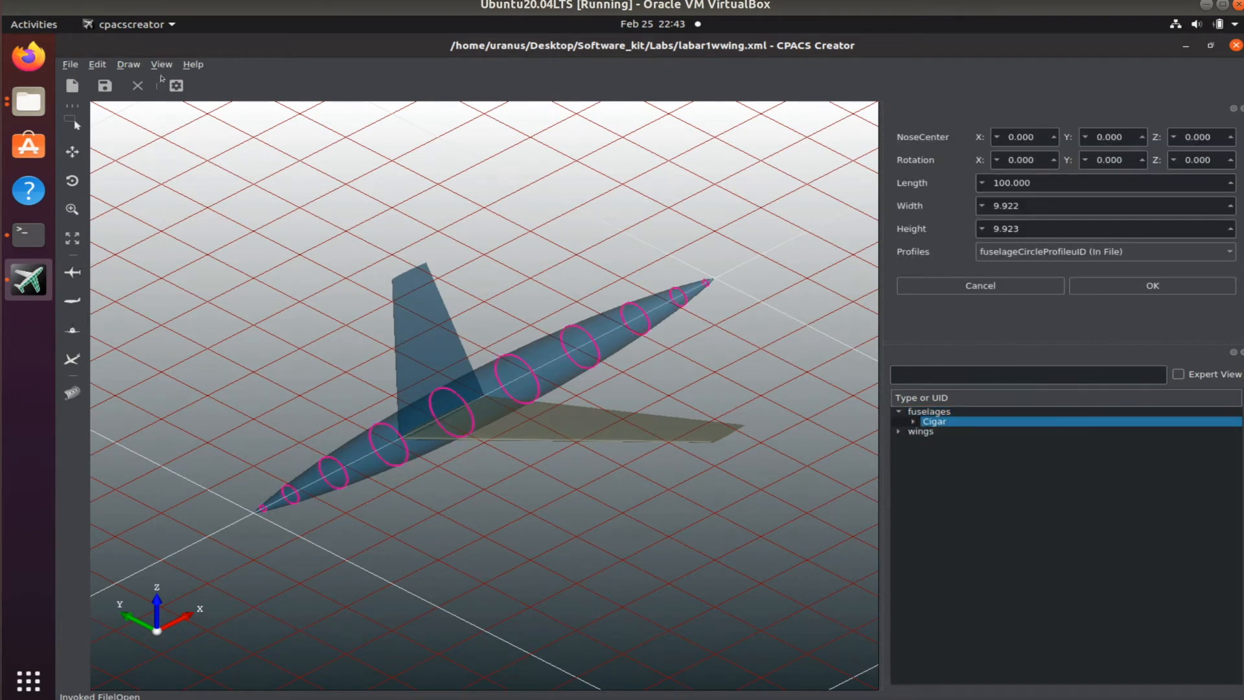
Hide the Editor display and show it again
{"action": "left_click", "coordinate": [161, 65]}
{"action": "mouse_move", "coordinate": [176, 82]}
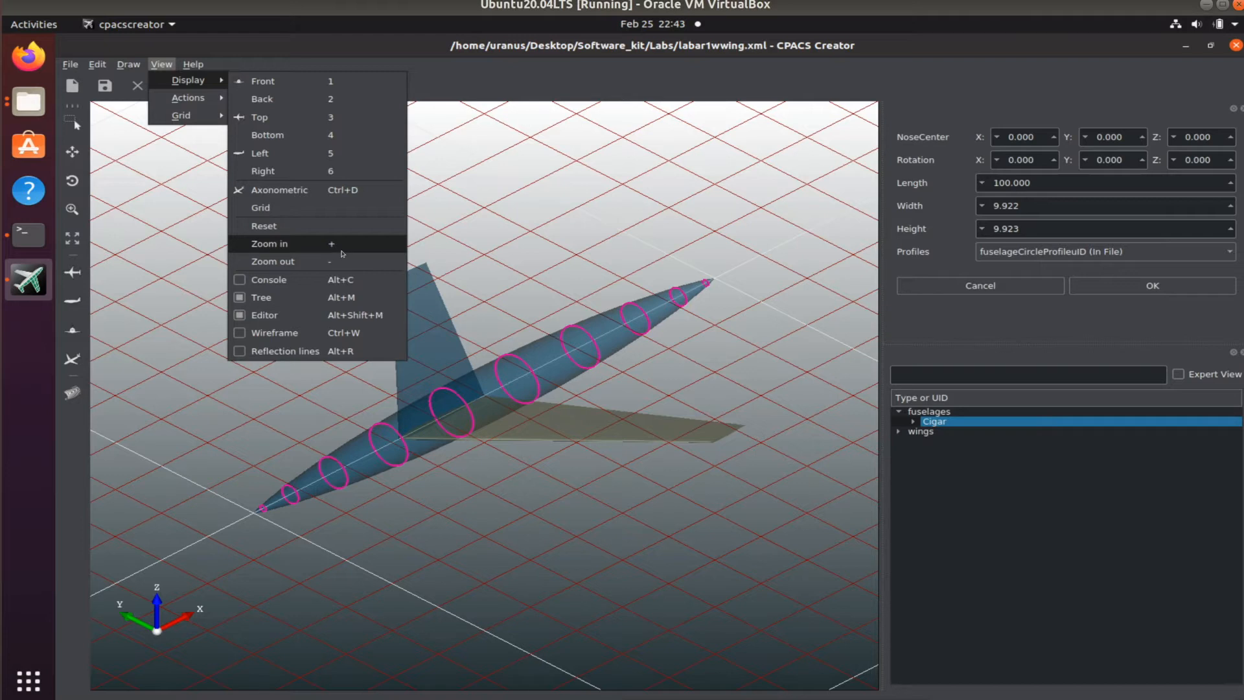
{"action": "left_click", "coordinate": [306, 315]}
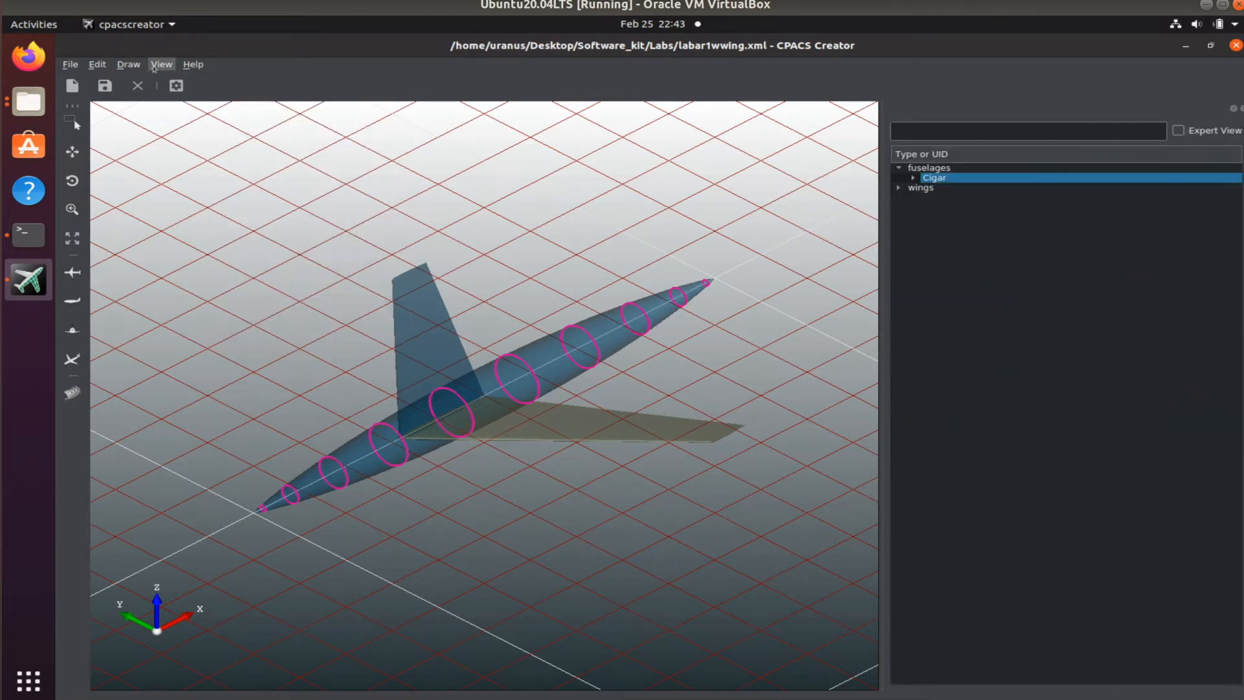
{"action": "left_click", "coordinate": [155, 66]}
{"action": "mouse_move", "coordinate": [188, 80]}
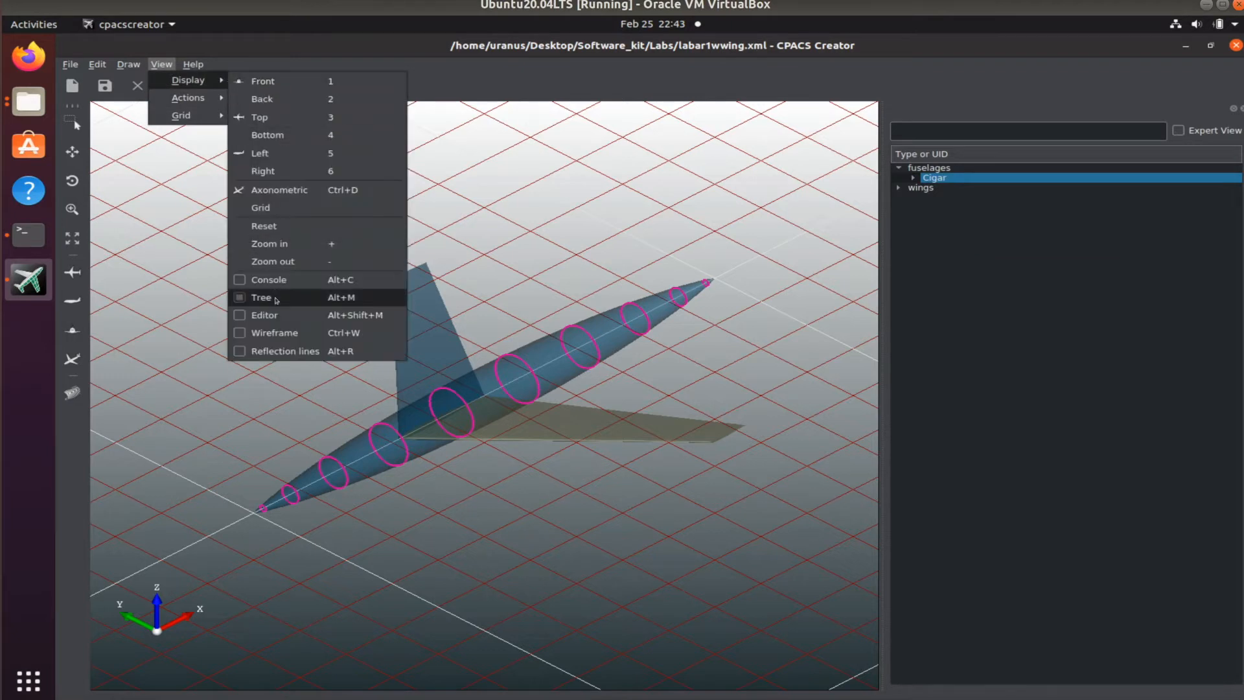
{"action": "left_click", "coordinate": [278, 315]}
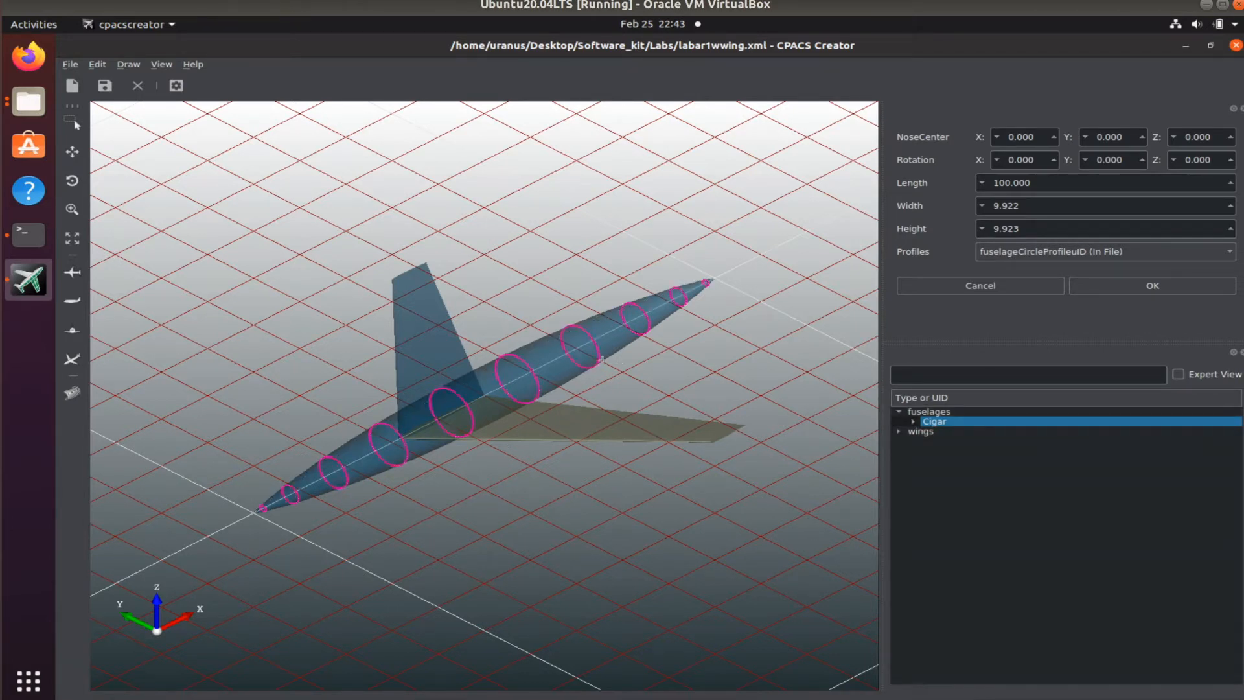
Set the Cigar fuselage's nose center X coordinate to 10 and apply the change
{"action": "double_click", "coordinate": [981, 425]}
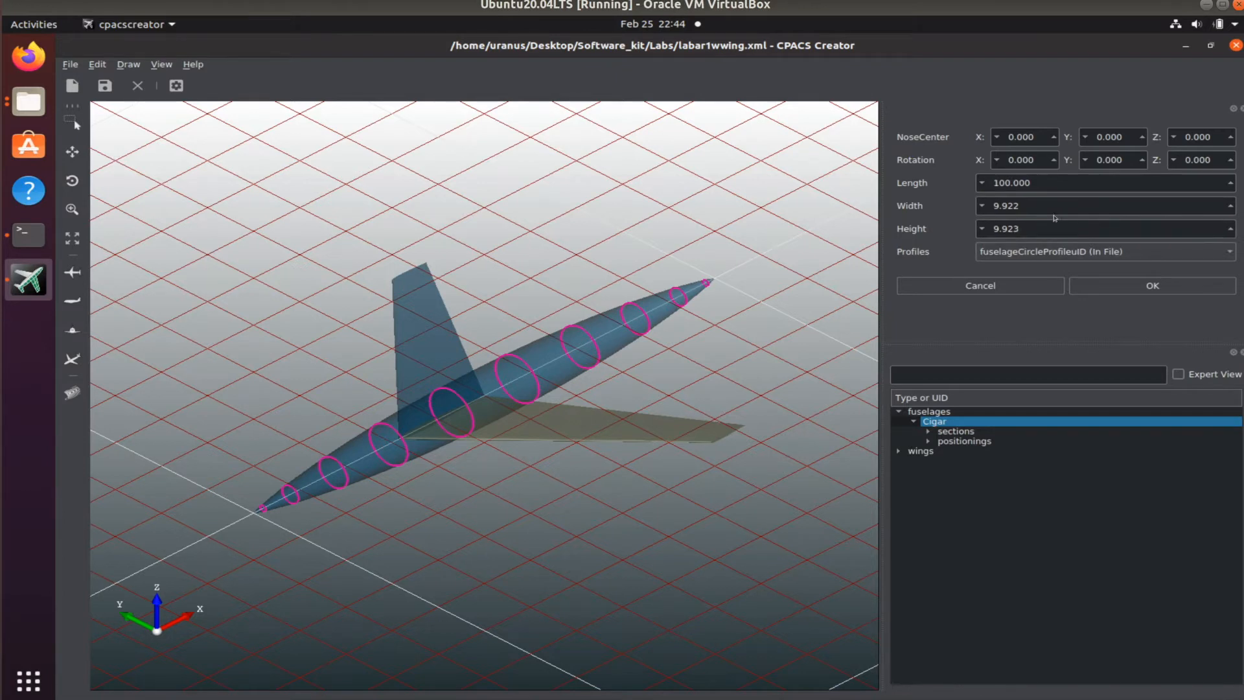
{"action": "left_click", "coordinate": [1037, 139]}
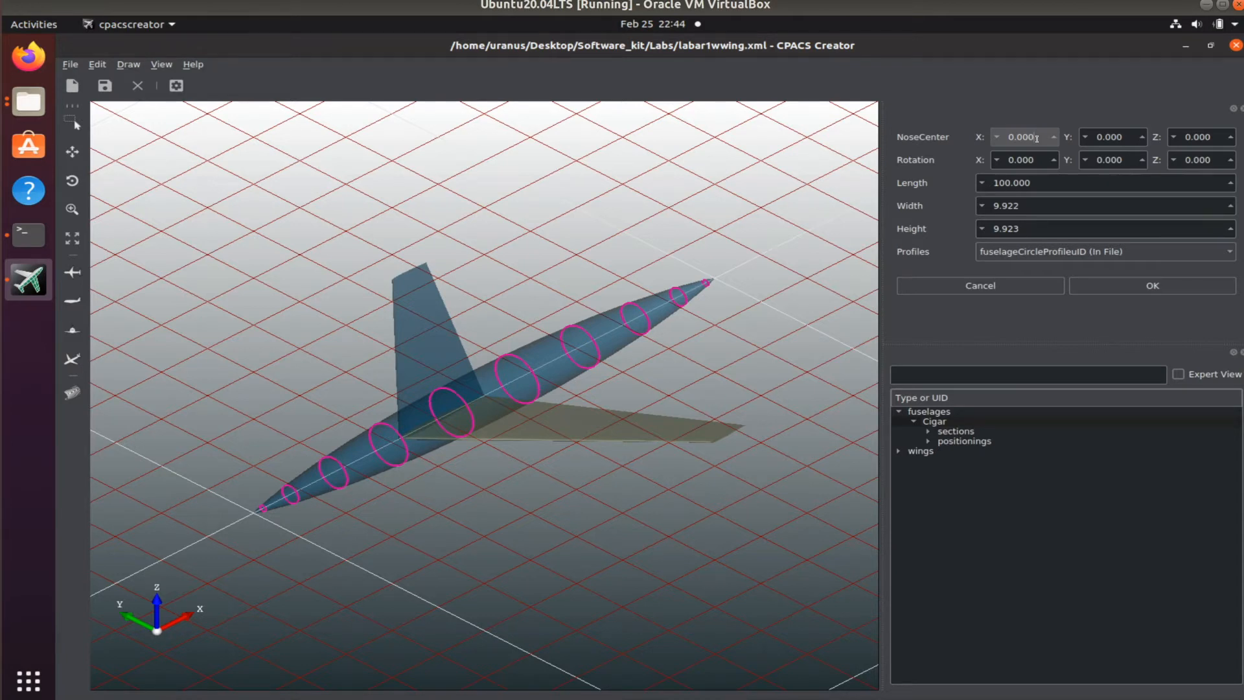
{"action": "key", "text": "BackSpace"}
{"action": "key", "text": "BackSpace"}
{"action": "key", "text": "BackSpace"}
{"action": "key", "text": "BackSpace"}
{"action": "type", "text": "10"}
{"action": "left_click", "coordinate": [1179, 289]}
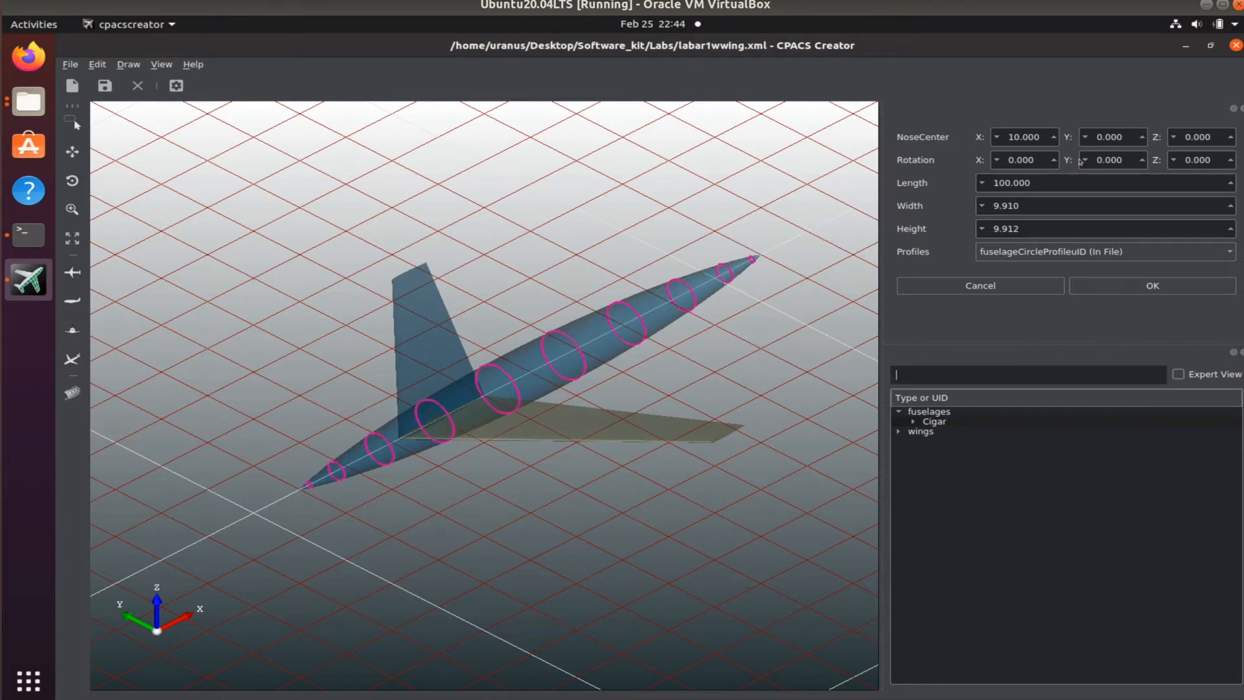
Undo the last nose center edit of the Cigar fuselage
{"action": "left_click", "coordinate": [1048, 183]}
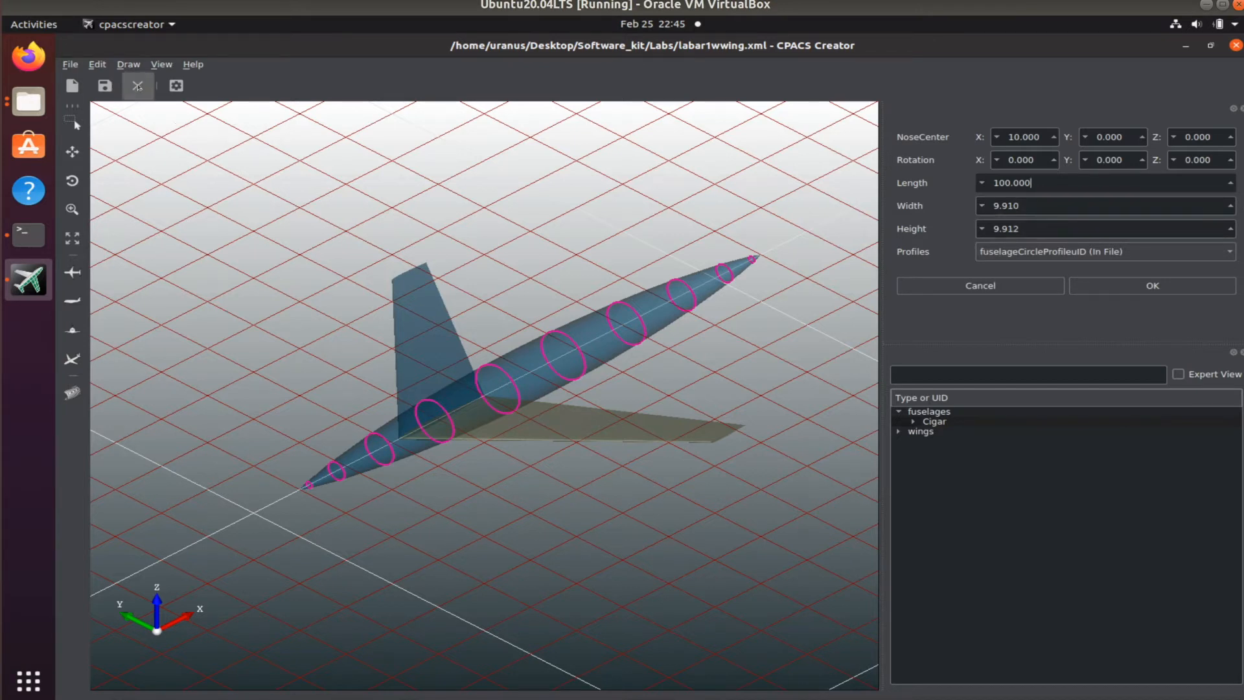
{"action": "left_click", "coordinate": [104, 67]}
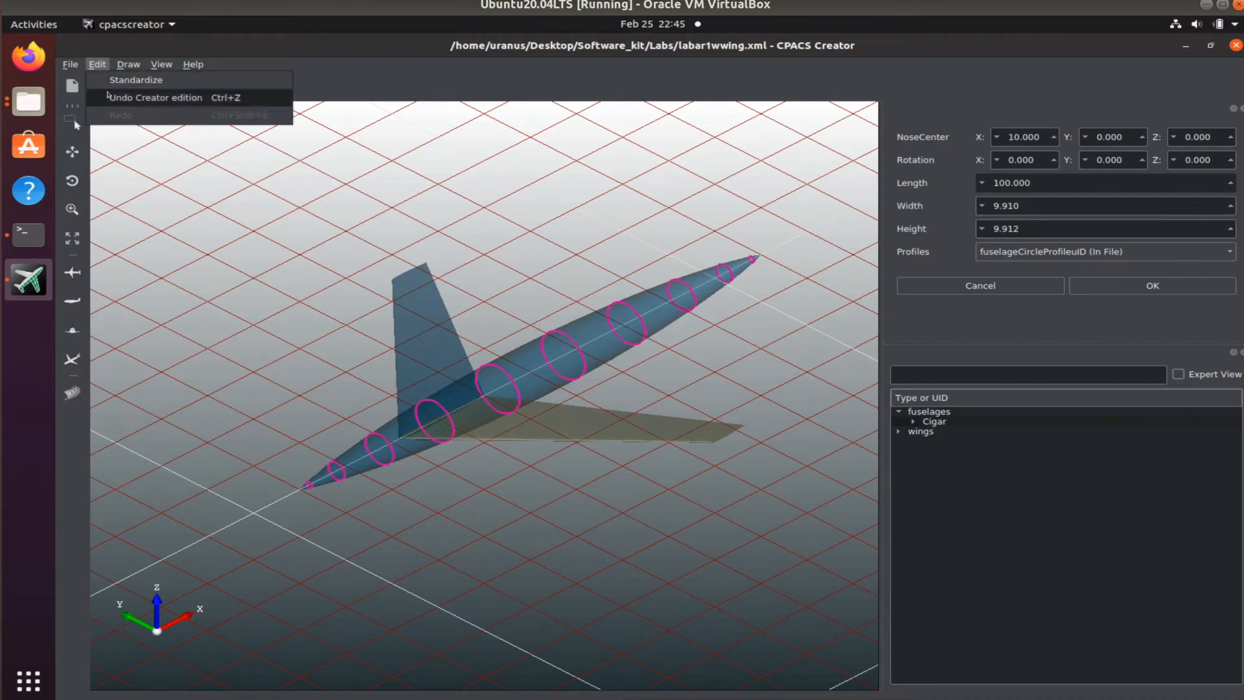
{"action": "left_click", "coordinate": [165, 100]}
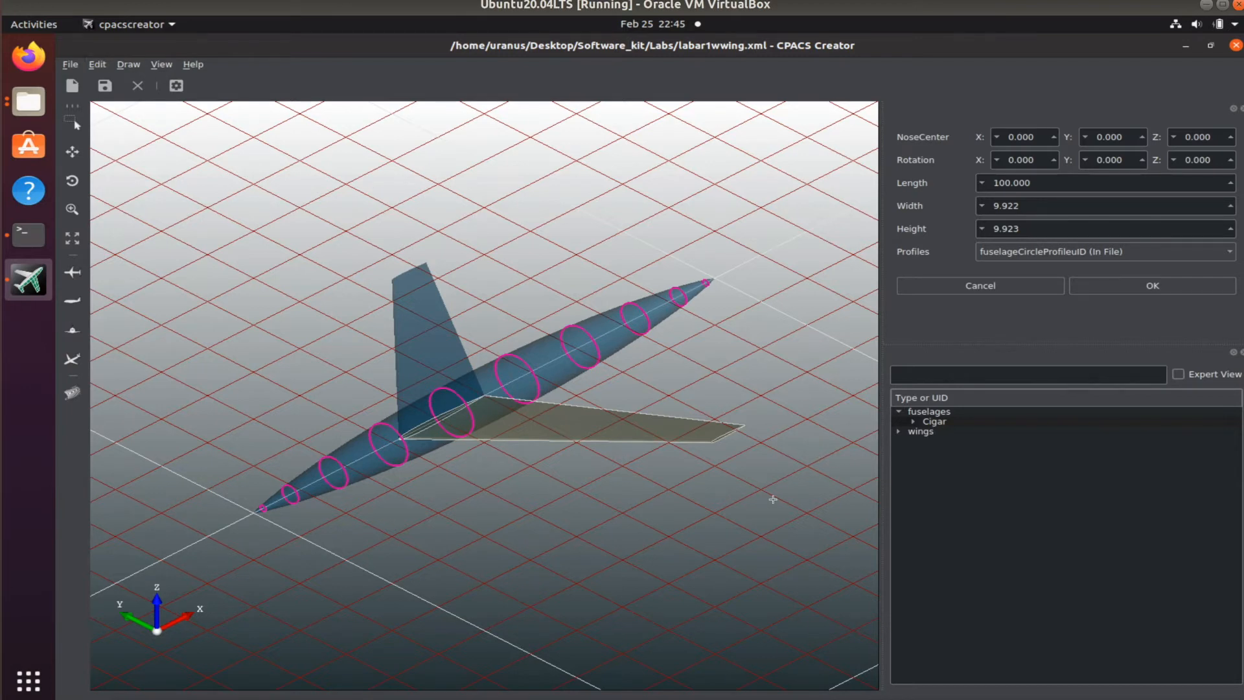
Expand the Cigar fuselage's sections and examine the parameters of CigarSection1ID, CigarSection2ID and CigarSection3ID
{"action": "left_click", "coordinate": [898, 422]}
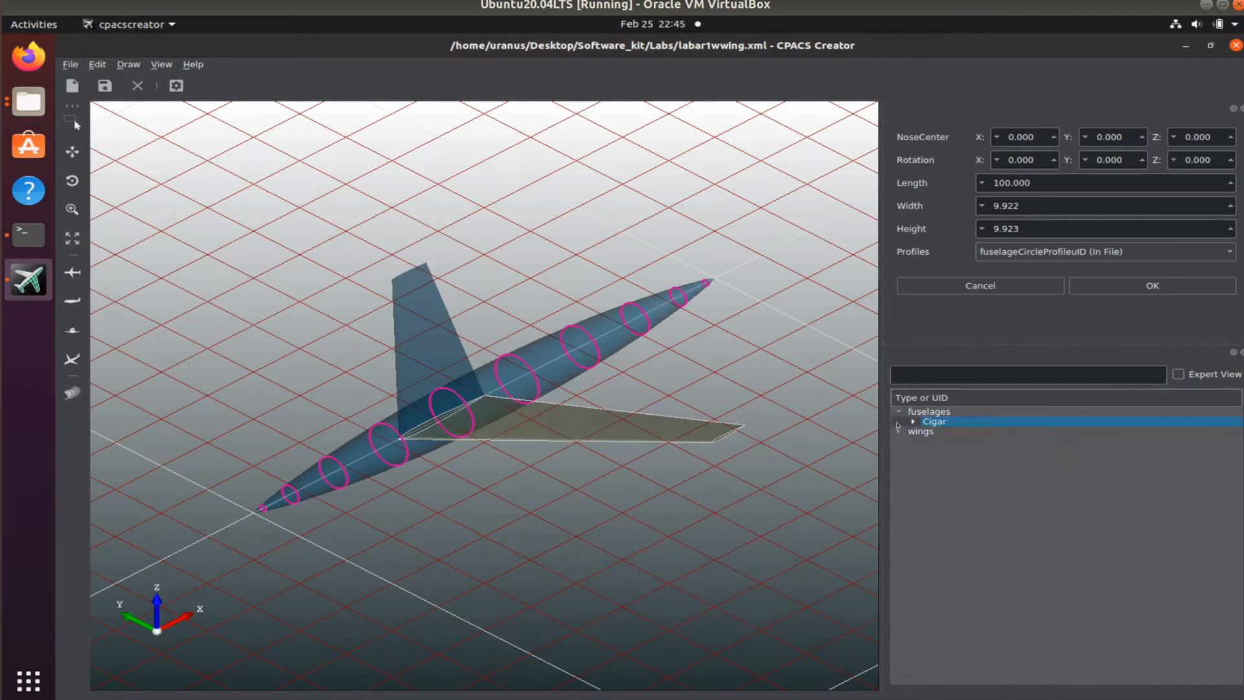
{"action": "left_click", "coordinate": [914, 422]}
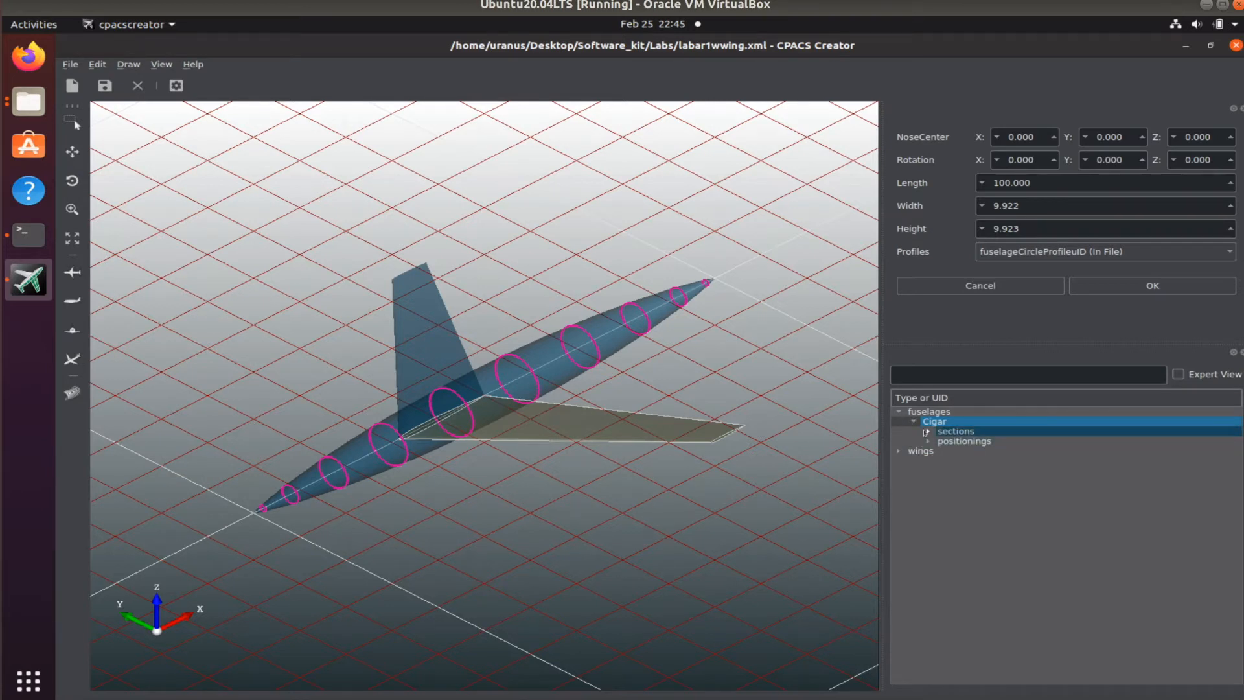
{"action": "left_click", "coordinate": [927, 432]}
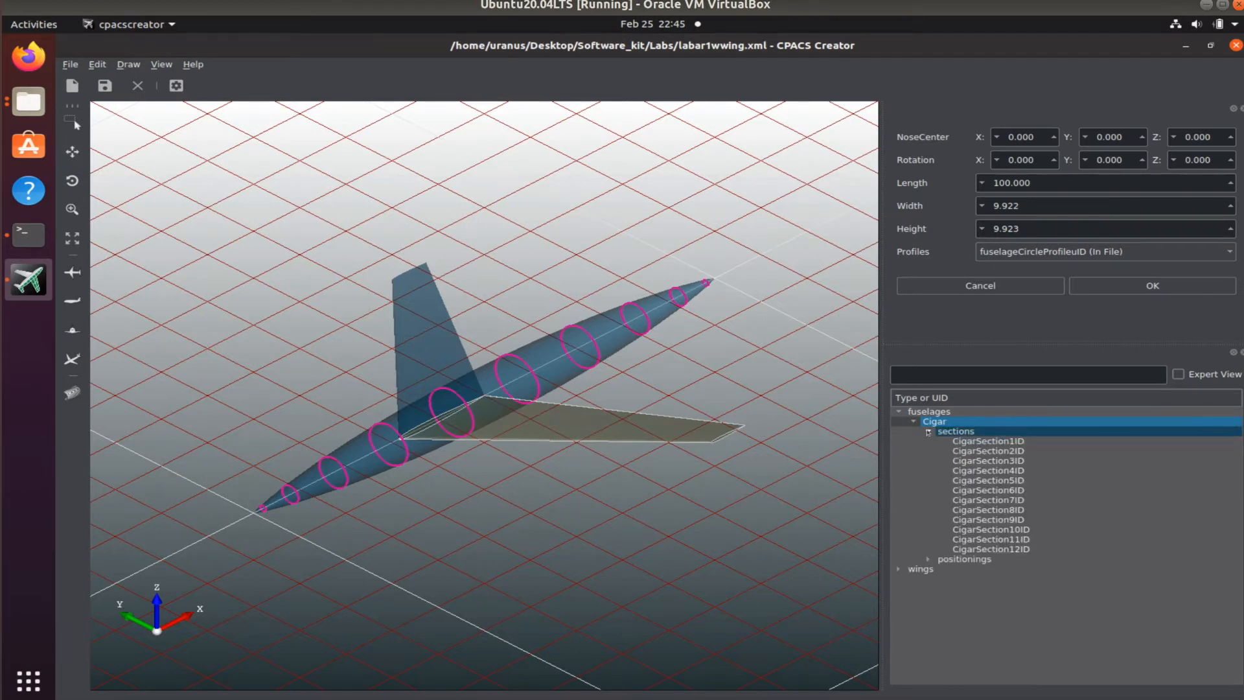
{"action": "left_click", "coordinate": [967, 431]}
{"action": "left_click", "coordinate": [1010, 442]}
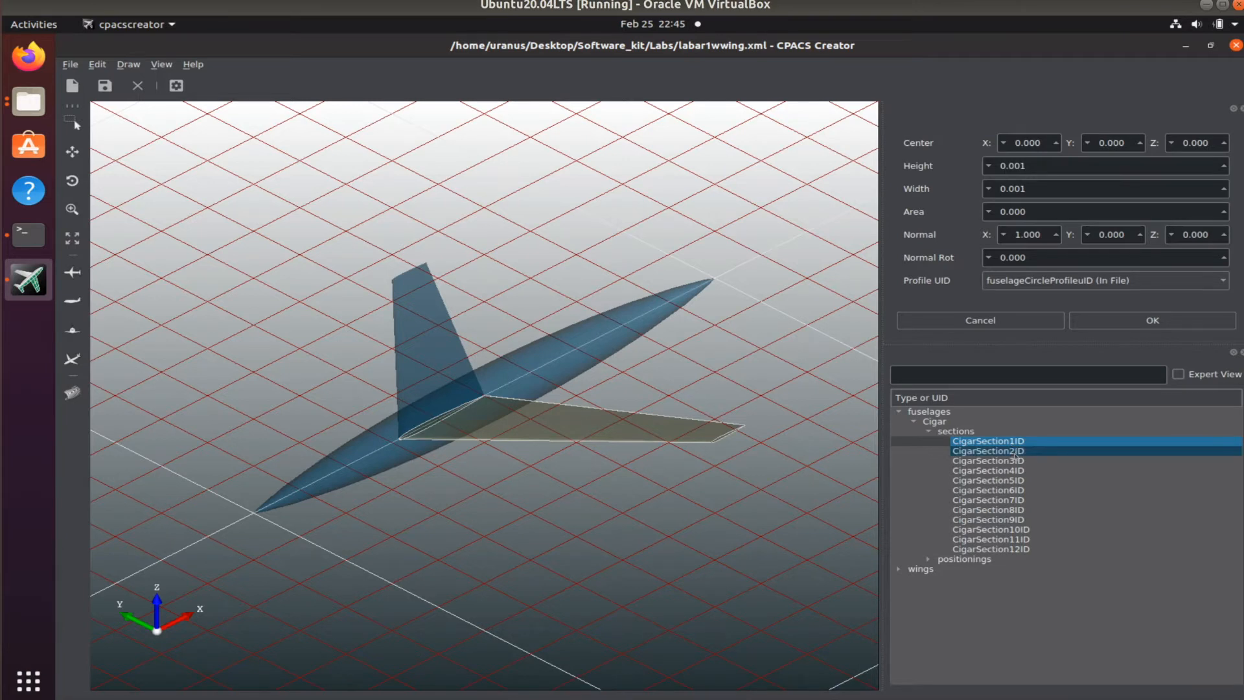
{"action": "left_click", "coordinate": [1004, 451]}
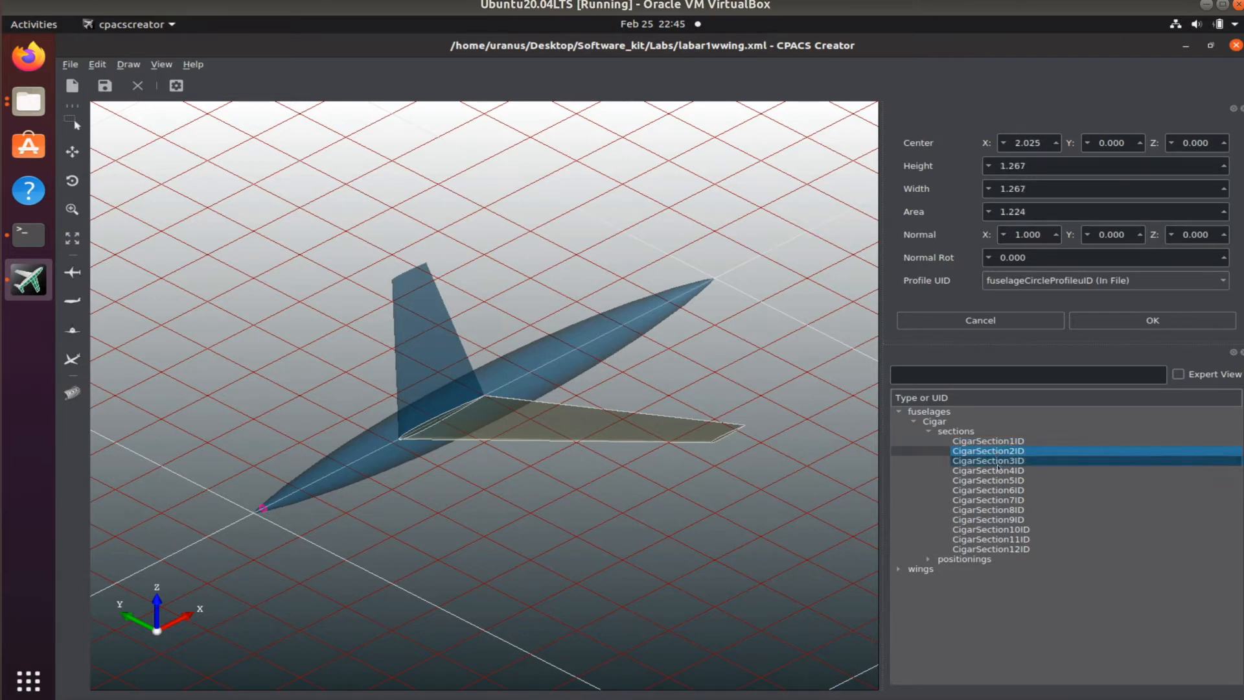
{"action": "left_click", "coordinate": [997, 463]}
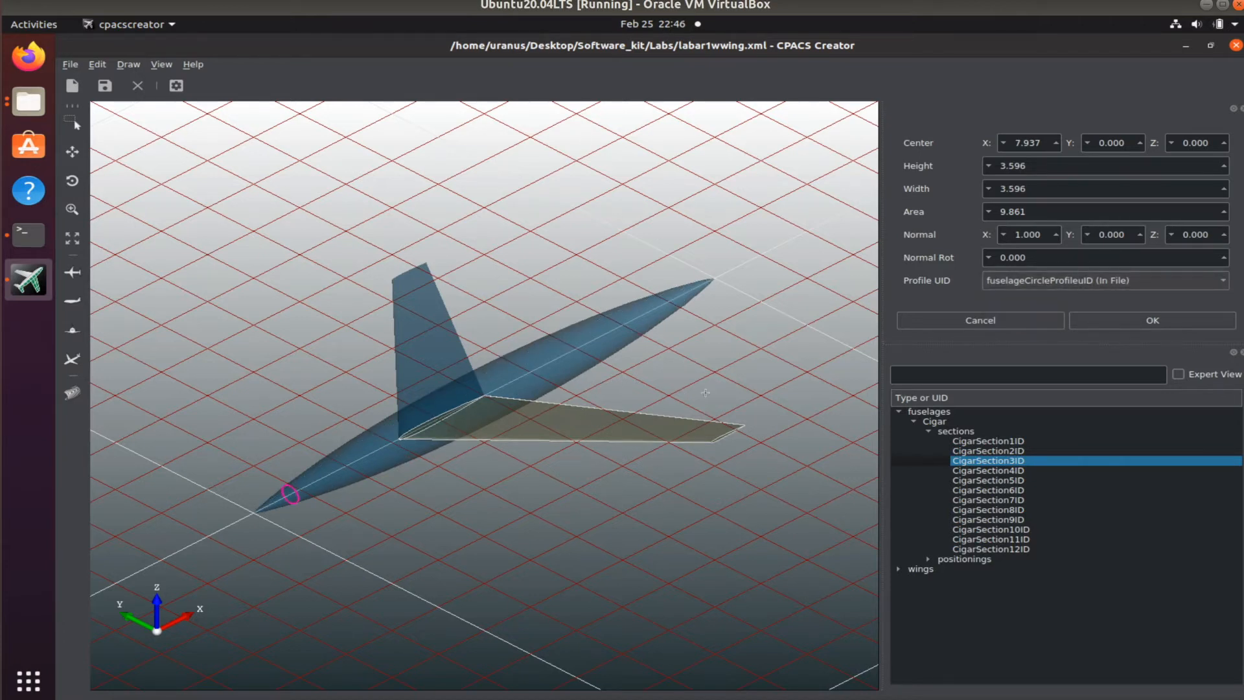
Set the area of the fuselage section CigarSection5ID to 80 and apply the change
{"action": "left_click", "coordinate": [1019, 480]}
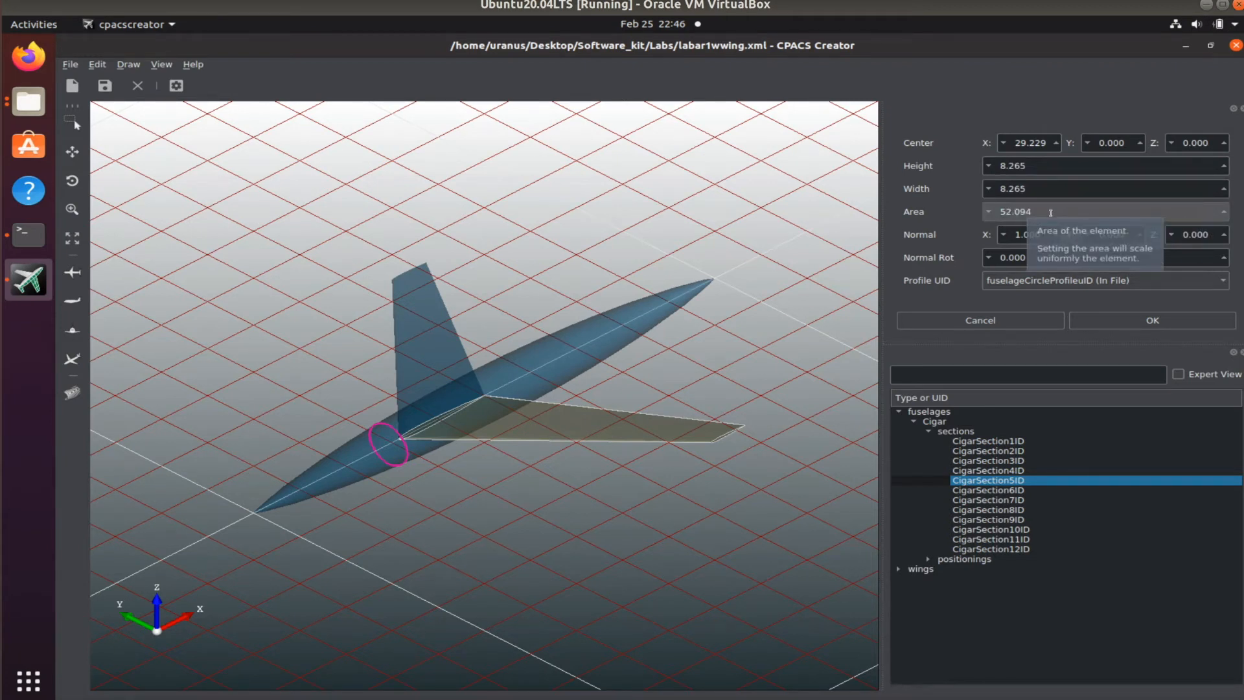
{"action": "left_click", "coordinate": [1051, 212]}
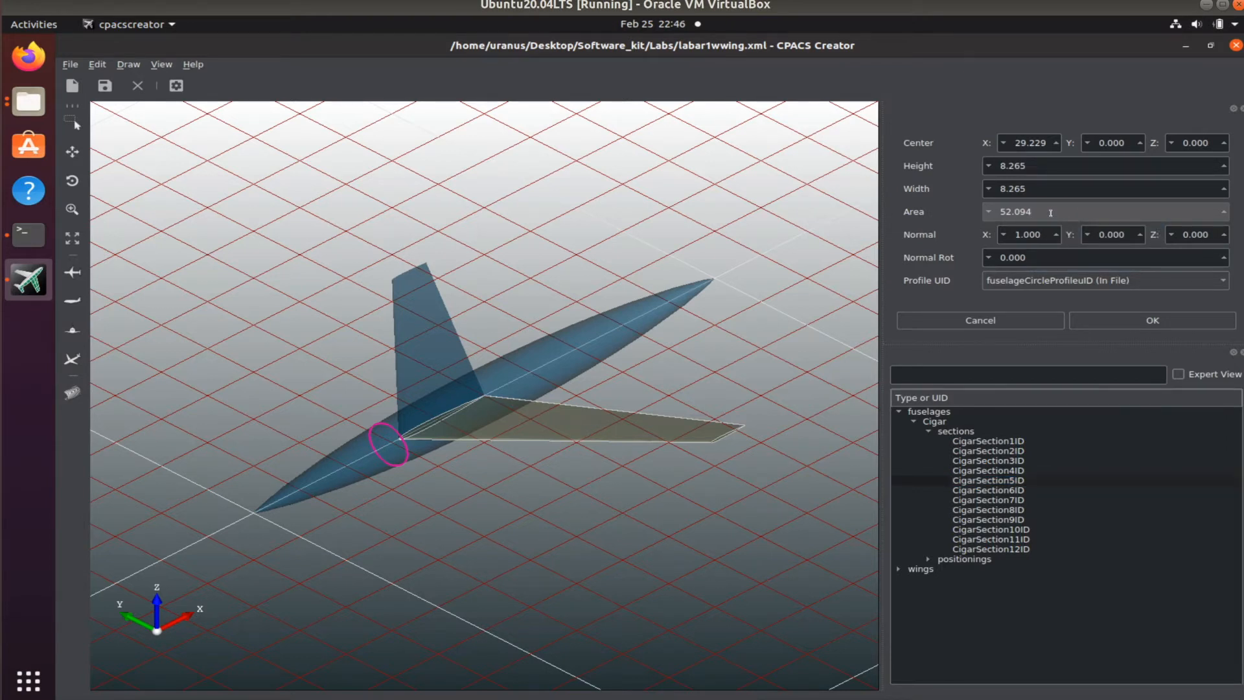
{"action": "key", "text": "BackSpace"}
{"action": "key", "text": "BackSpace"}
{"action": "key", "text": "BackSpace"}
{"action": "key", "text": "BackSpace"}
{"action": "key", "text": "BackSpace"}
{"action": "key", "text": "BackSpace"}
{"action": "type", "text": "80"}
{"action": "left_click", "coordinate": [1191, 320]}
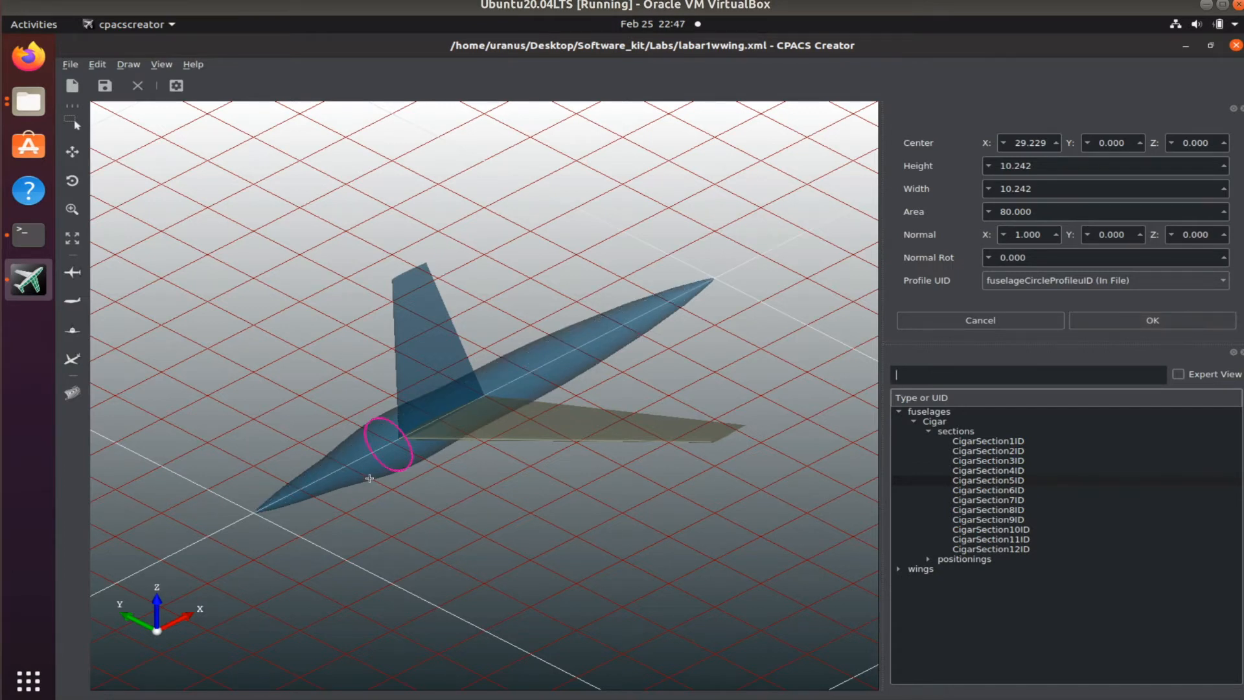
Expand the Cigar fuselage's positionings and examine CigarPositioning1ID, CigarPositioning2ID and CigarSection5IDGenPos
{"action": "left_click", "coordinate": [1078, 549]}
{"action": "left_click", "coordinate": [1010, 480]}
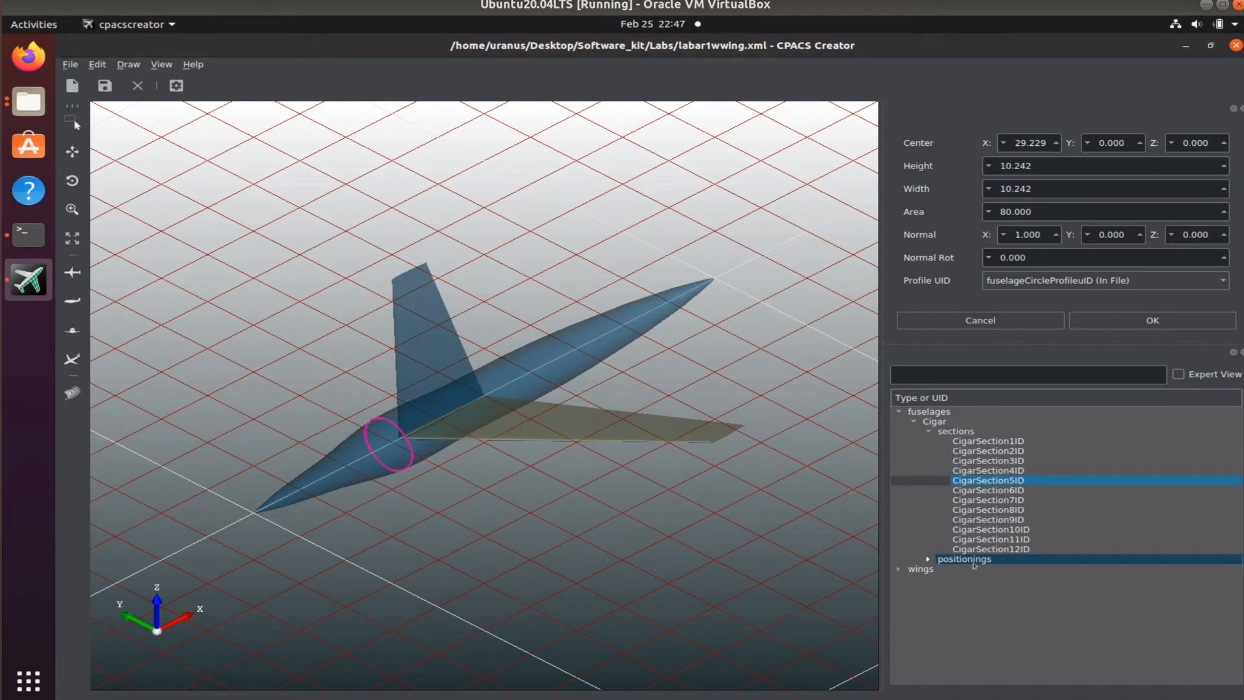
{"action": "left_click", "coordinate": [974, 565]}
{"action": "double_click", "coordinate": [939, 561]}
{"action": "scroll", "coordinate": [1010, 557], "scroll_direction": "down", "scroll_amount": 1}
{"action": "left_click", "coordinate": [1017, 559]}
{"action": "left_click", "coordinate": [1027, 568]}
{"action": "left_click", "coordinate": [1039, 599]}
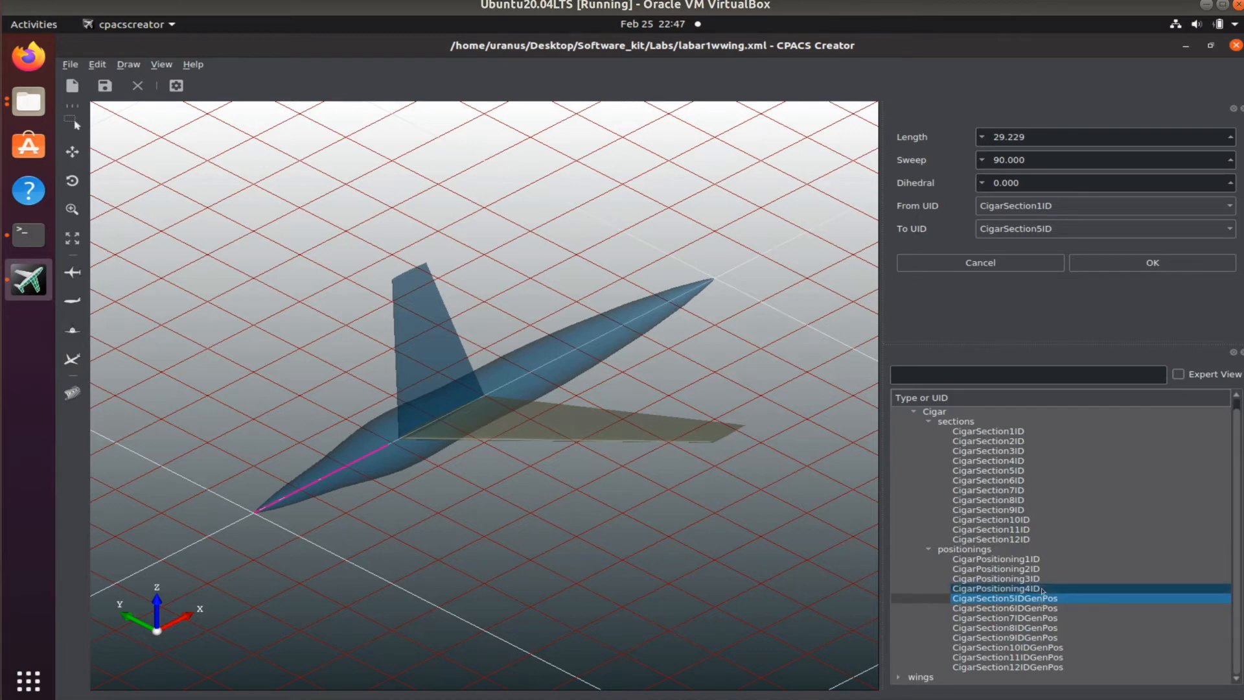
Set the length of the fuselage positioning CigarPositioning4ID to 25 and apply the change
{"action": "left_click", "coordinate": [1040, 589]}
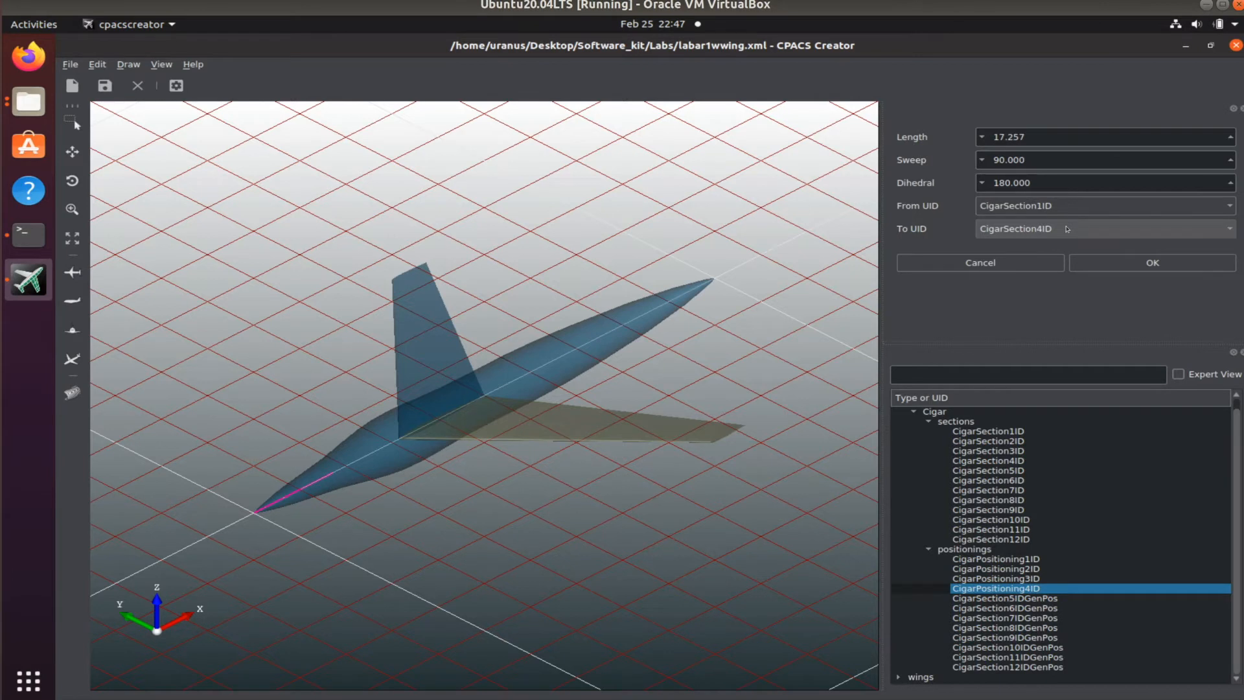
{"action": "left_click", "coordinate": [1043, 140]}
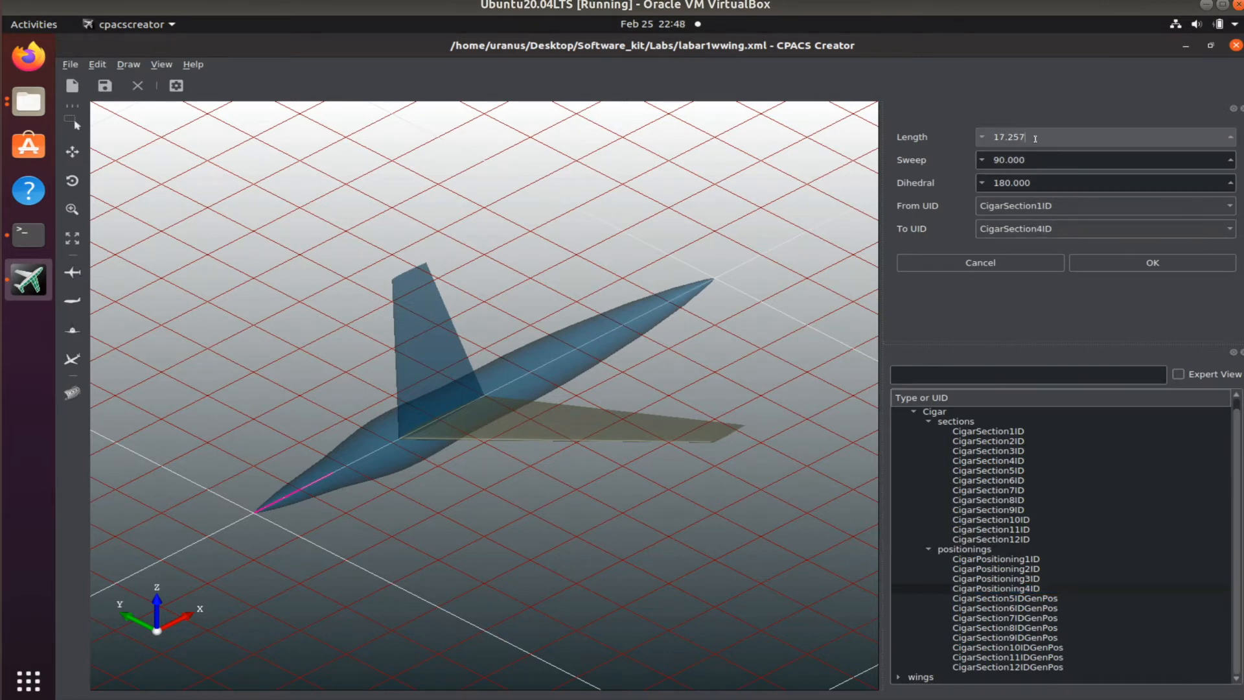
{"action": "key", "text": "BackSpace"}
{"action": "key", "text": "BackSpace"}
{"action": "key", "text": "BackSpace"}
{"action": "key", "text": "BackSpace"}
{"action": "key", "text": "BackSpace"}
{"action": "type", "text": "25"}
{"action": "key", "text": "BackSpace"}
{"action": "key", "text": "BackSpace"}
{"action": "key", "text": "BackSpace"}
{"action": "type", "text": "25"}
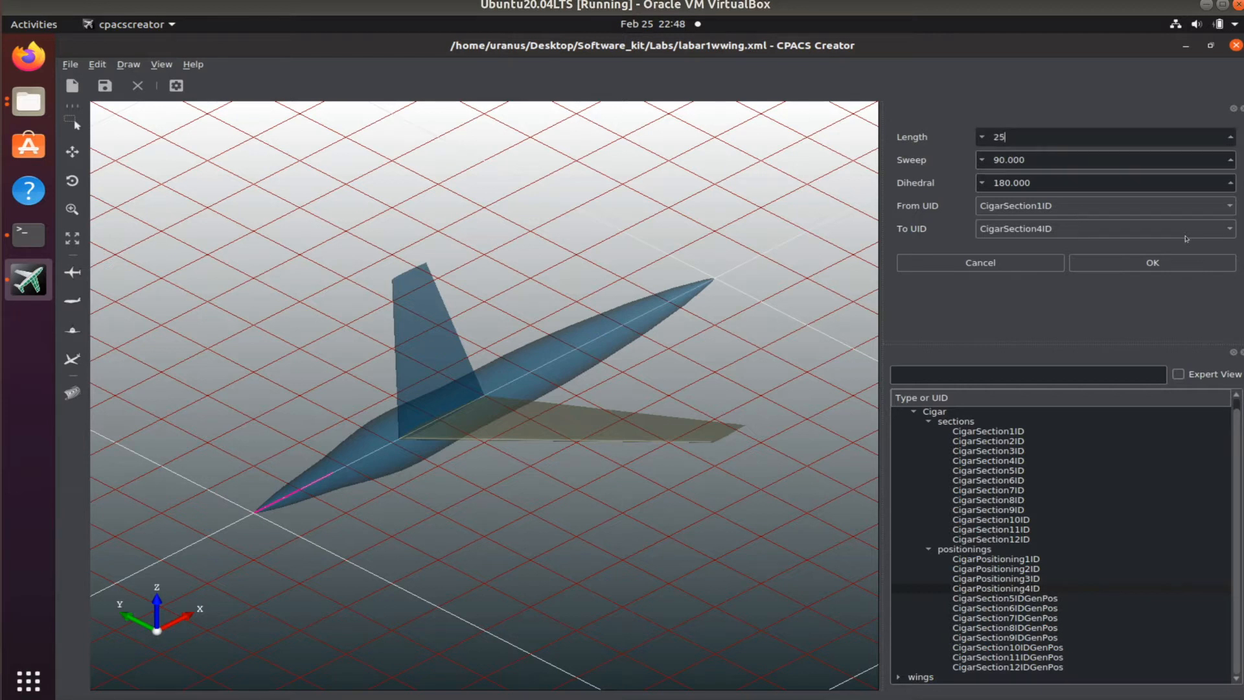
{"action": "left_click", "coordinate": [1180, 267]}
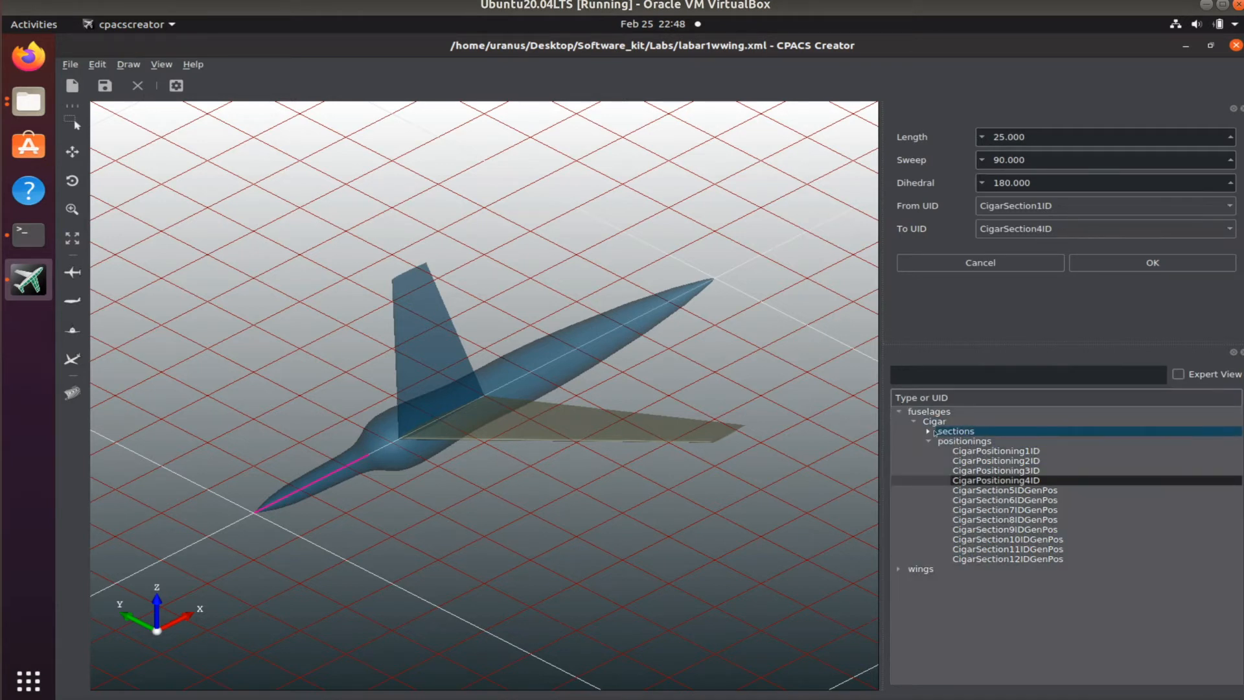
Set the center X coordinate of the fuselage section CigarSection4ID to 17 and apply the change
{"action": "left_click", "coordinate": [929, 431]}
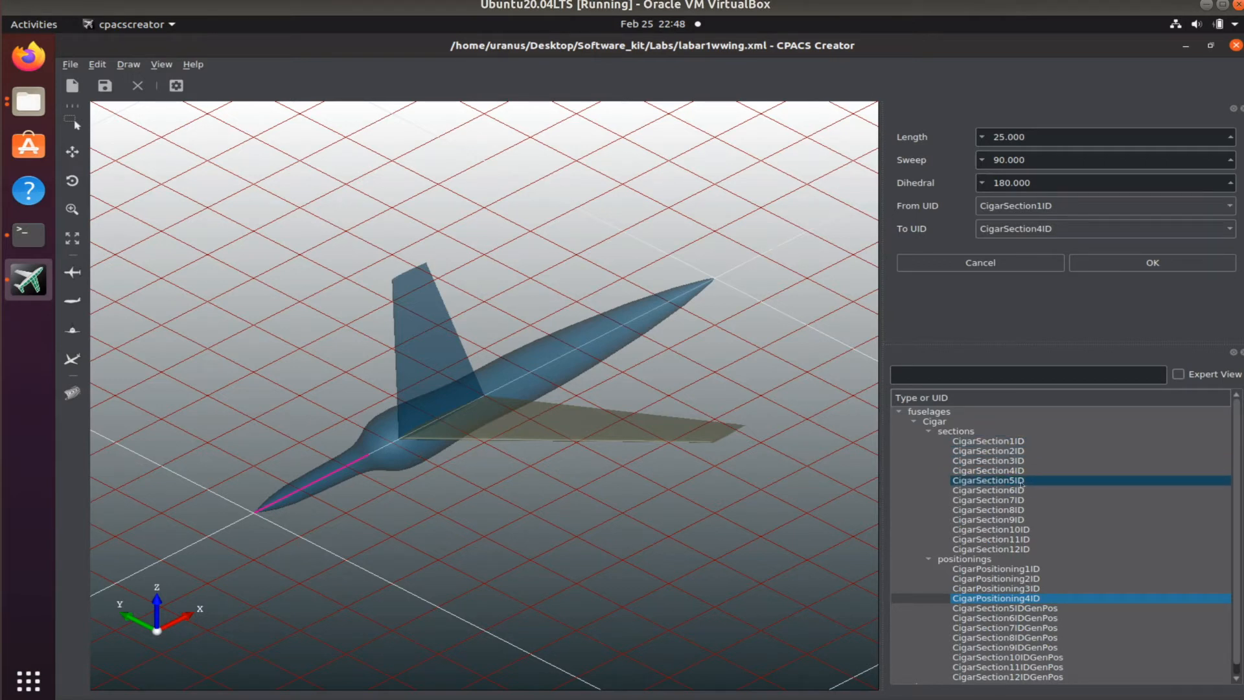
{"action": "left_click", "coordinate": [1045, 470]}
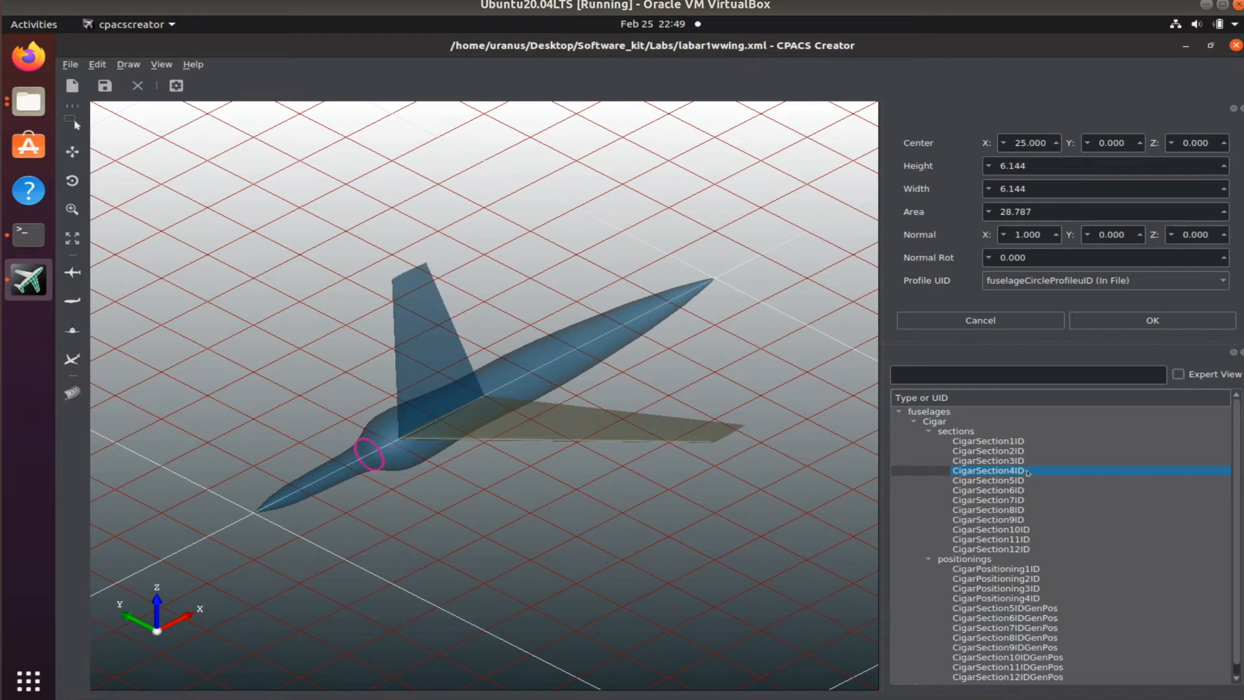
{"action": "left_click", "coordinate": [1044, 142]}
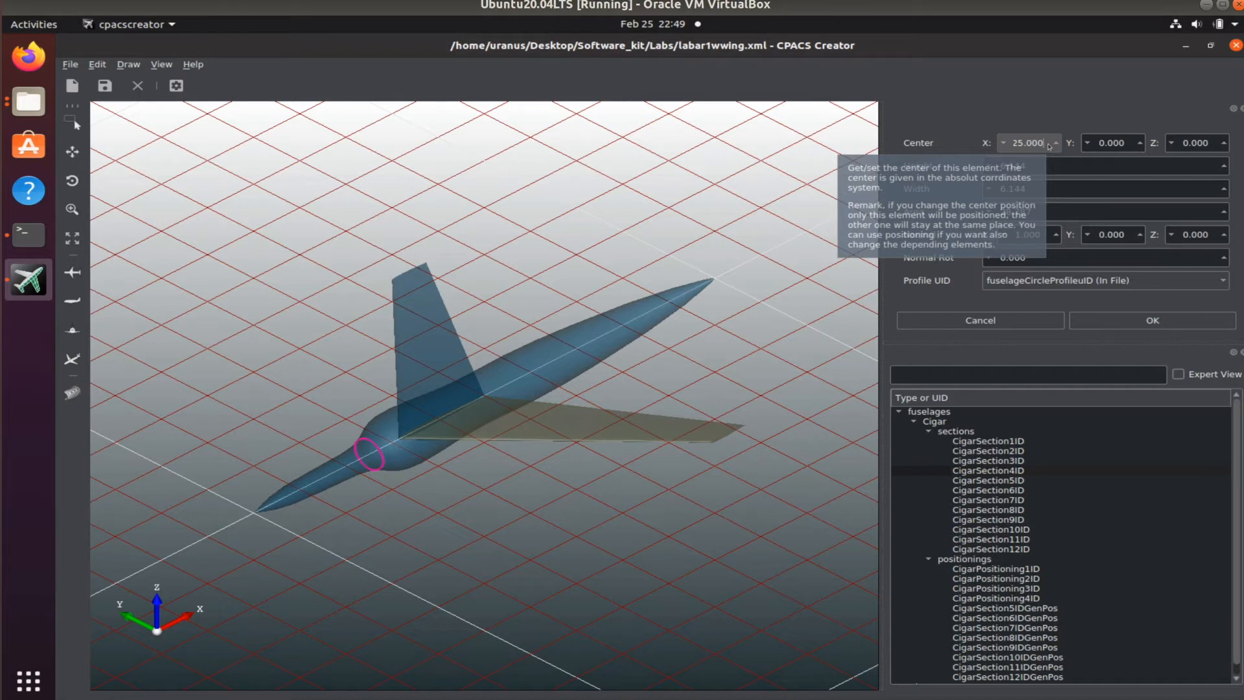
{"action": "key", "text": "BackSpace"}
{"action": "key", "text": "BackSpace"}
{"action": "key", "text": "BackSpace"}
{"action": "key", "text": "BackSpace"}
{"action": "key", "text": "BackSpace"}
{"action": "key", "text": "BackSpace"}
{"action": "type", "text": "17"}
{"action": "left_click", "coordinate": [1194, 318]}
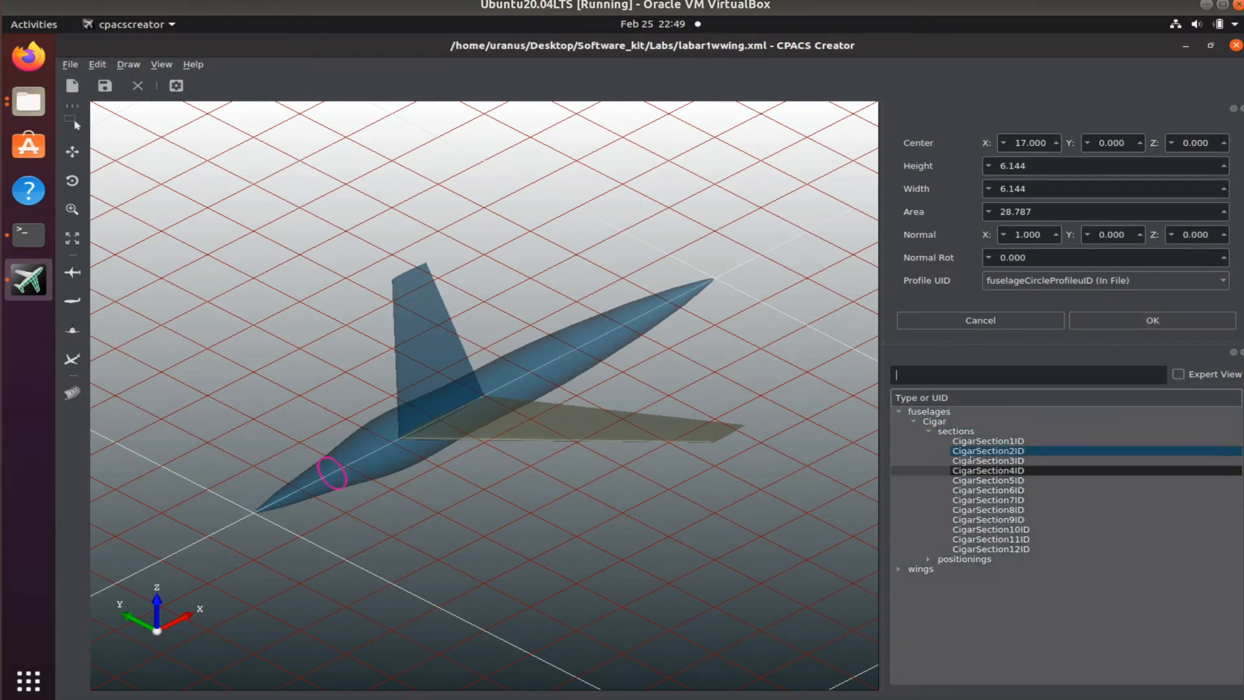
{"action": "left_click", "coordinate": [987, 433]}
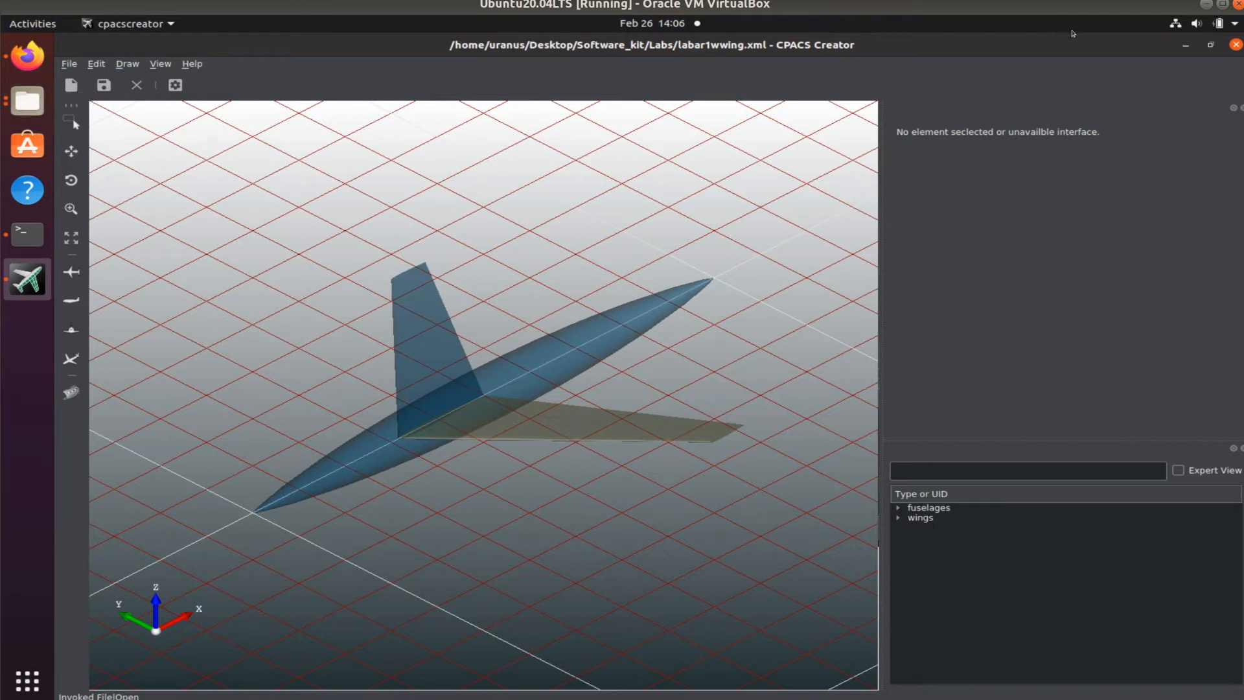
Expand the wing's tree entries and examine its sections entry and the parameters of Wing_positioning1
{"action": "left_click", "coordinate": [920, 519]}
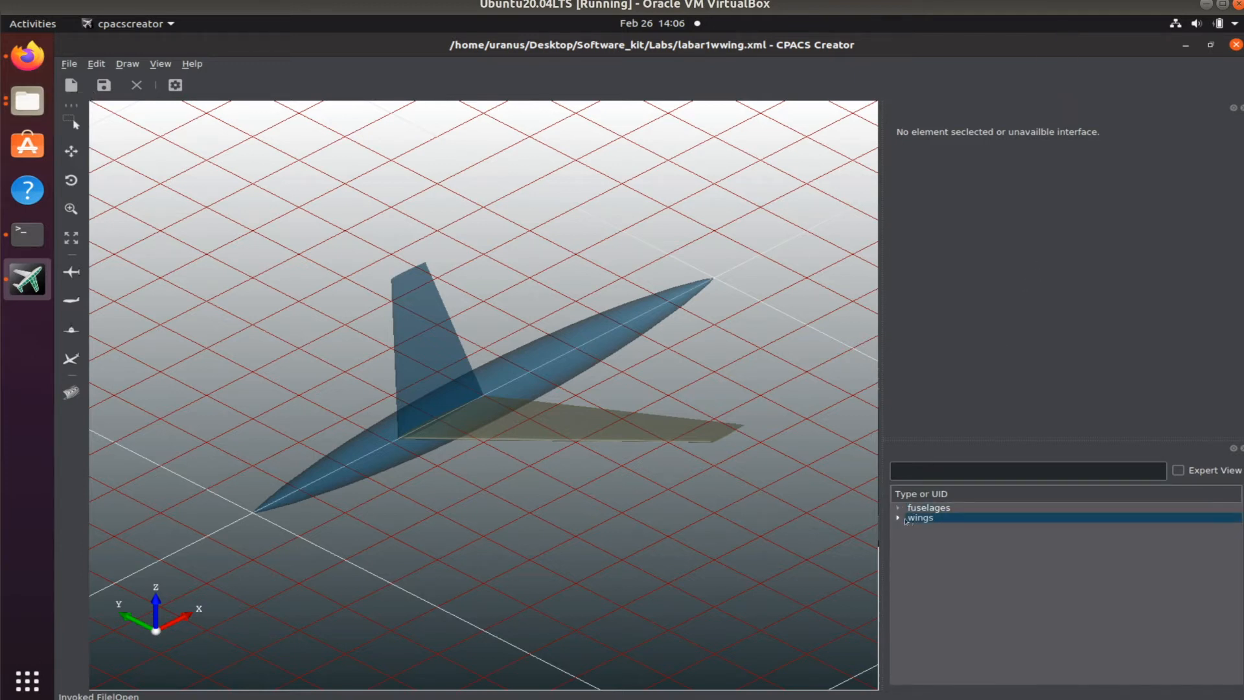
{"action": "left_click", "coordinate": [899, 518]}
{"action": "left_click", "coordinate": [914, 529]}
{"action": "left_click", "coordinate": [958, 538]}
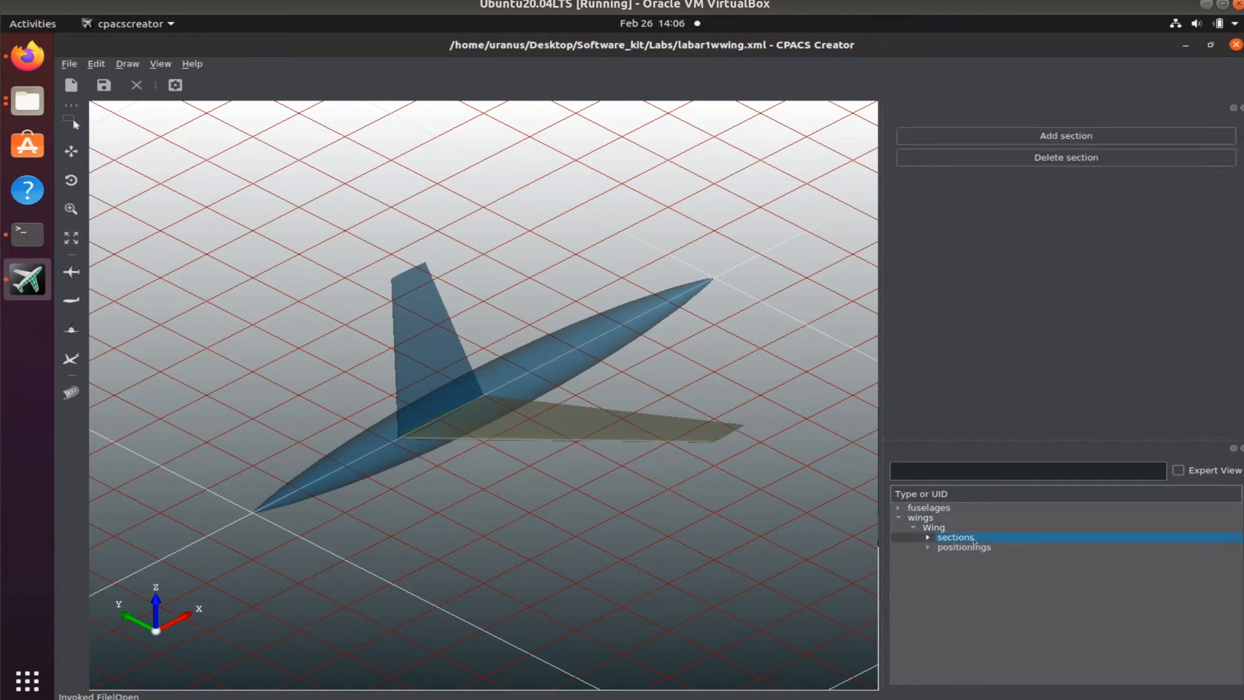
{"action": "left_click", "coordinate": [928, 548]}
{"action": "left_click", "coordinate": [997, 558]}
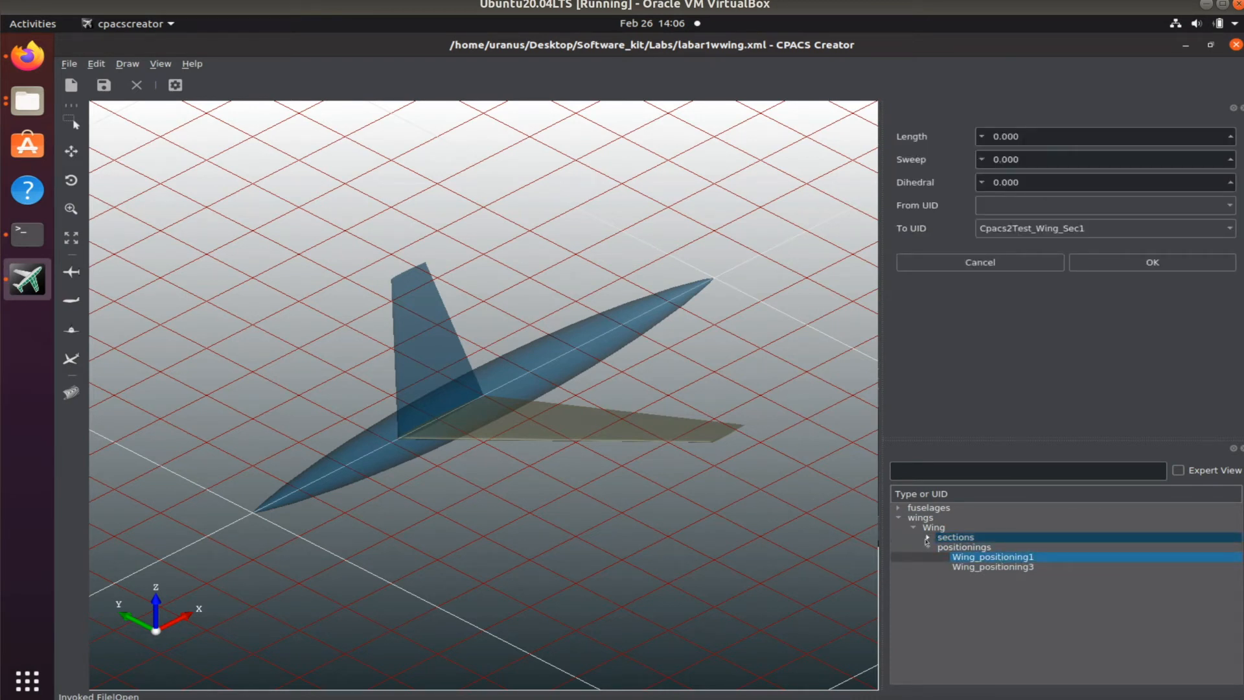
Set the wing's root leading edge X coordinate to 25 and apply the change
{"action": "left_click", "coordinate": [991, 526]}
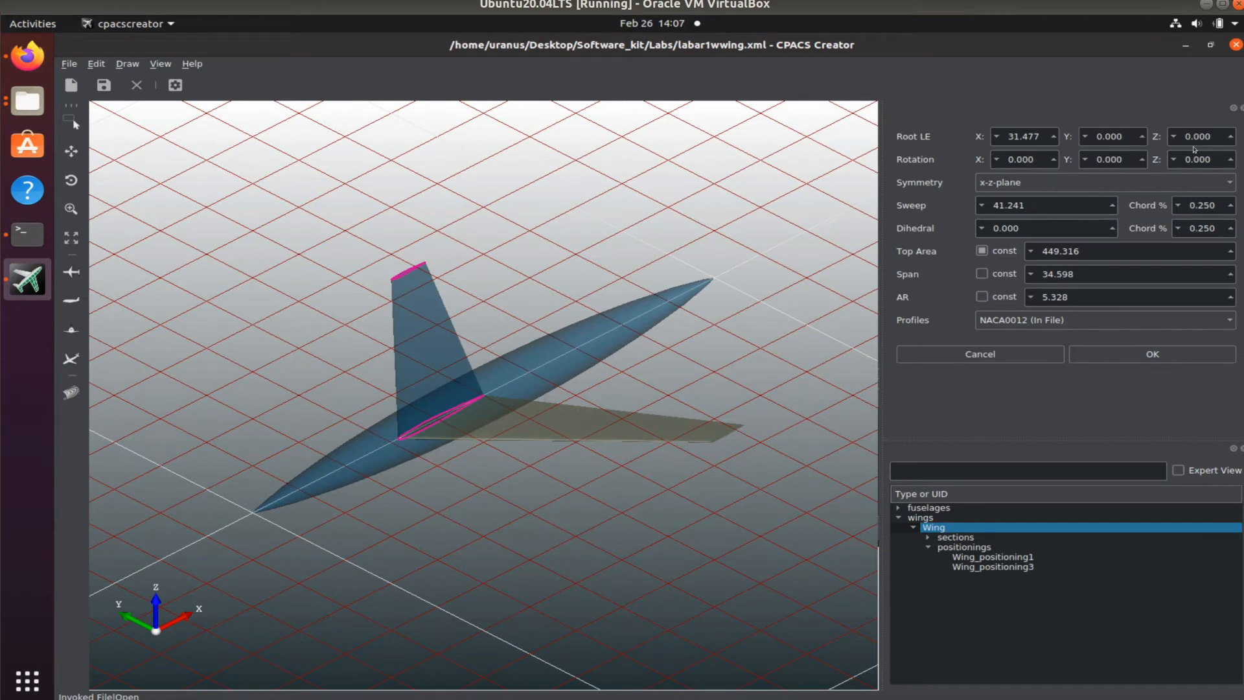
{"action": "left_click", "coordinate": [1041, 138]}
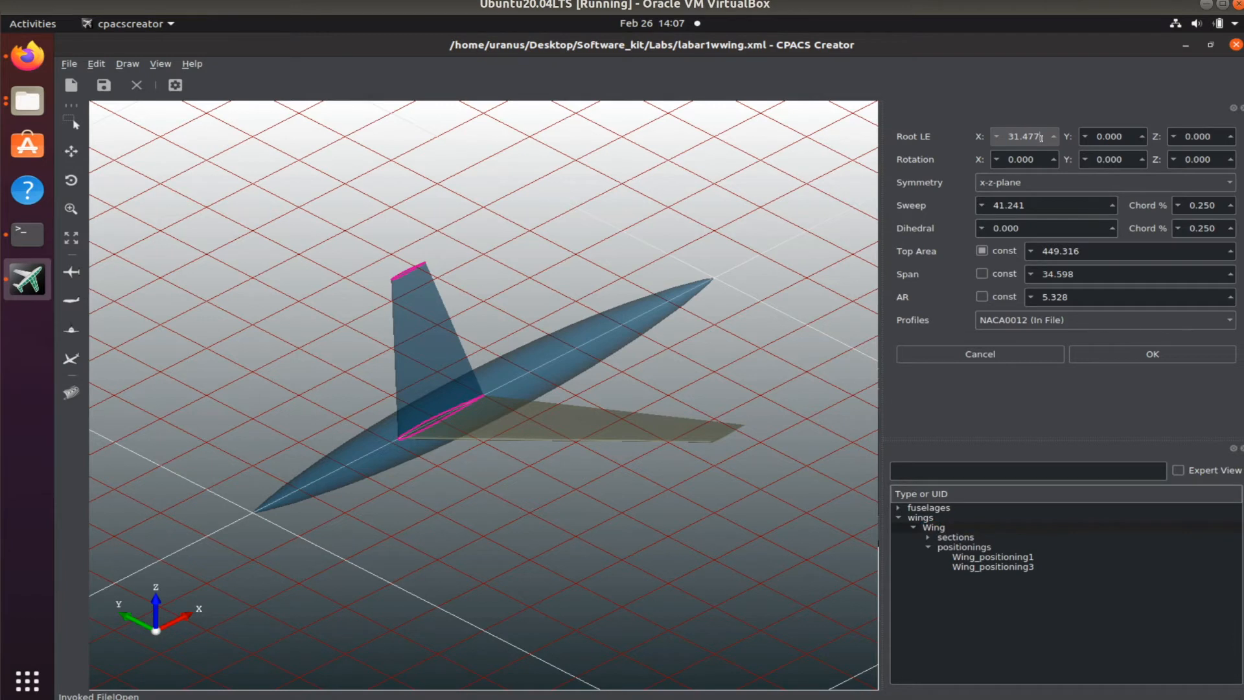
{"action": "key", "text": "BackSpace"}
{"action": "key", "text": "BackSpace"}
{"action": "key", "text": "BackSpace"}
{"action": "key", "text": "BackSpace"}
{"action": "key", "text": "BackSpace"}
{"action": "key", "text": "BackSpace"}
{"action": "type", "text": "25"}
{"action": "left_click", "coordinate": [1179, 354]}
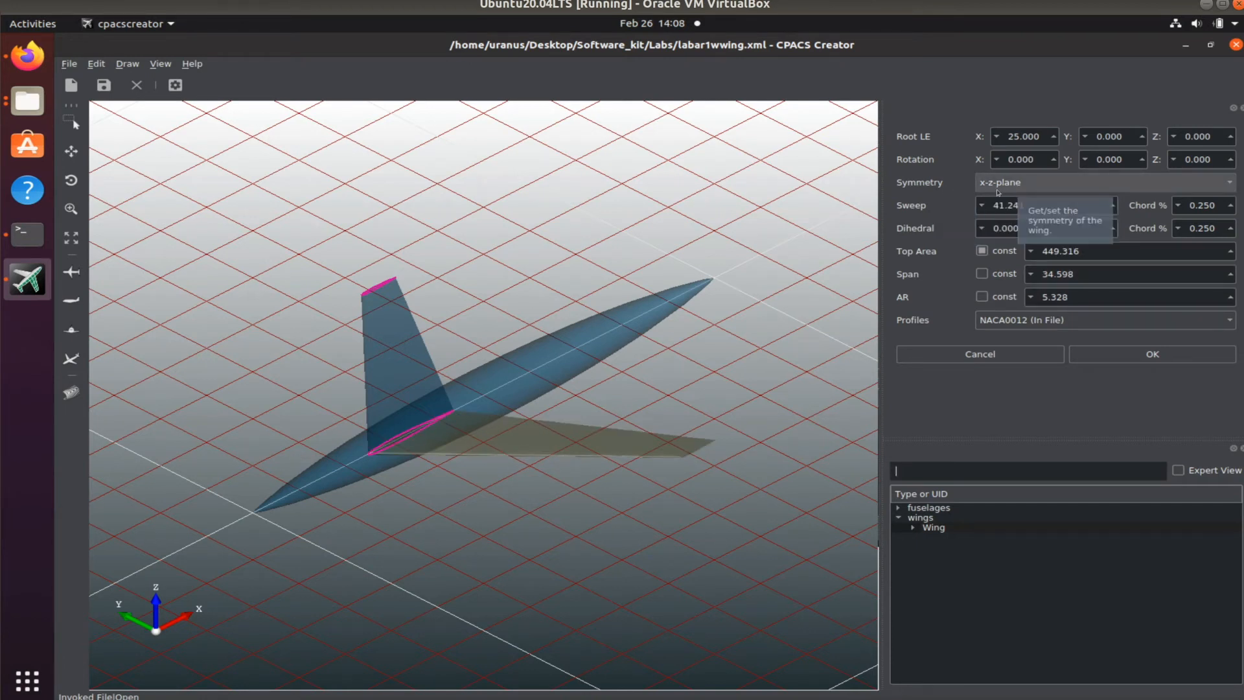
Switch the wing's symmetry to no-symmetry and back to x-z-plane, applying each change
{"action": "left_click", "coordinate": [1048, 184]}
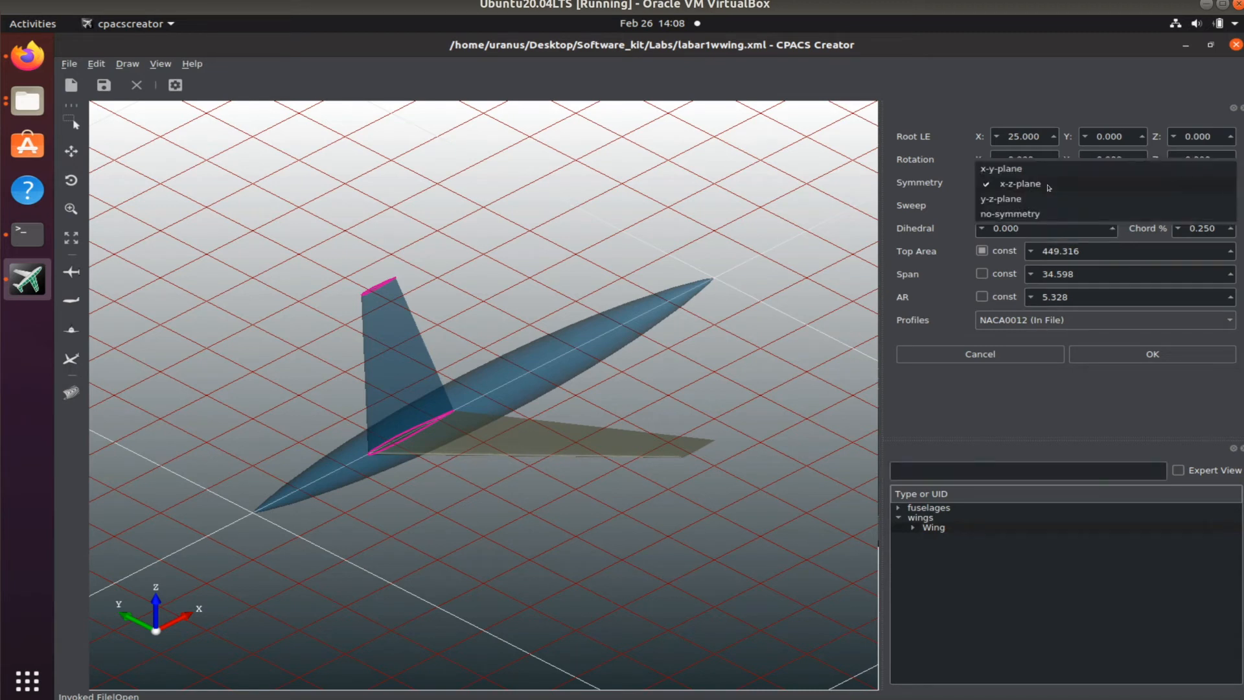
{"action": "left_click", "coordinate": [1030, 214]}
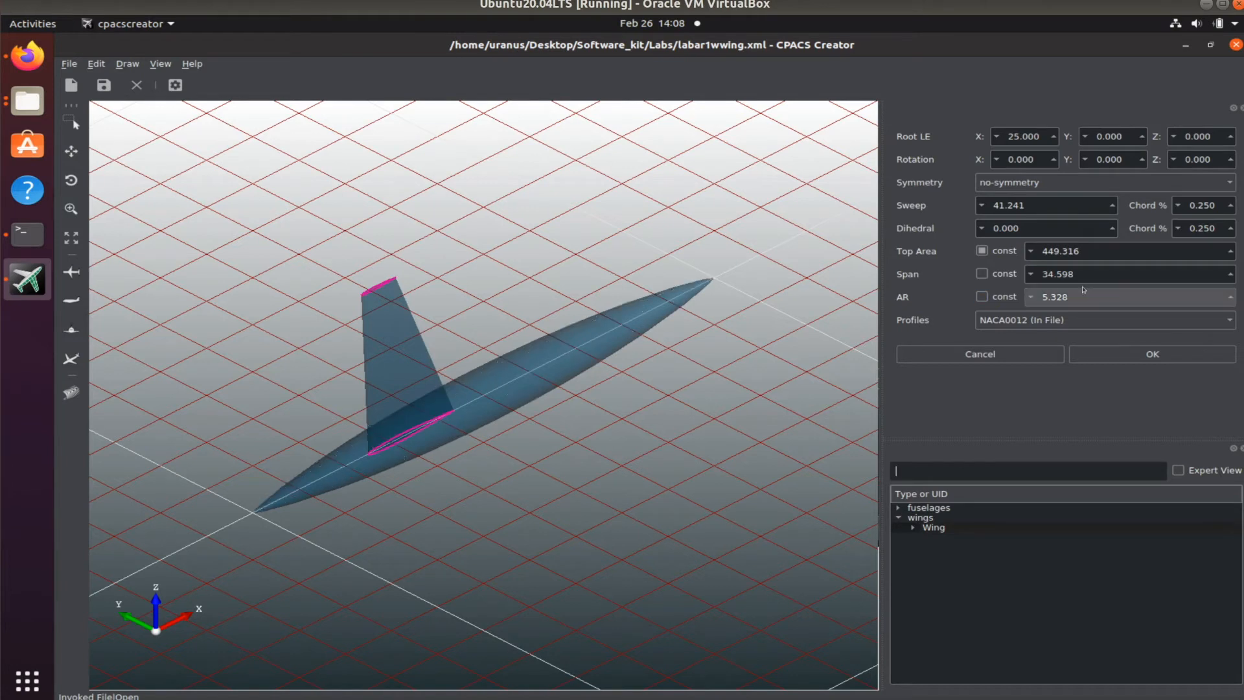
{"action": "left_click", "coordinate": [1056, 183]}
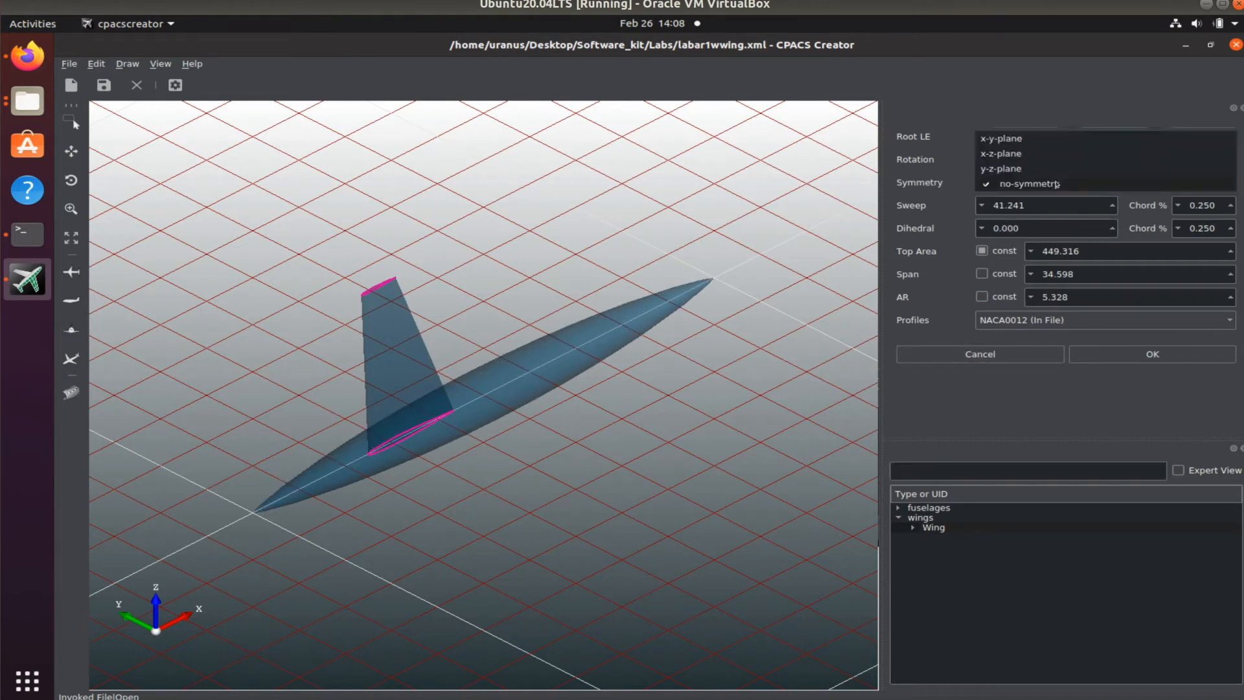
{"action": "left_click", "coordinate": [1033, 156]}
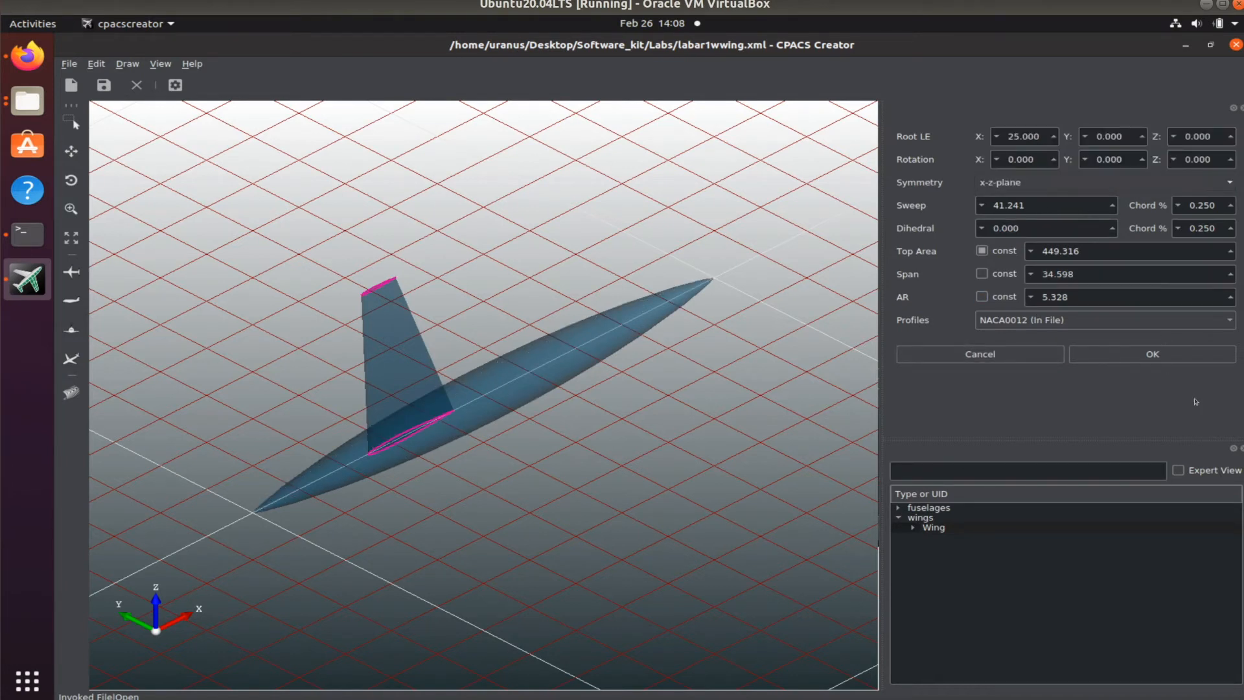
{"action": "left_click", "coordinate": [1190, 360]}
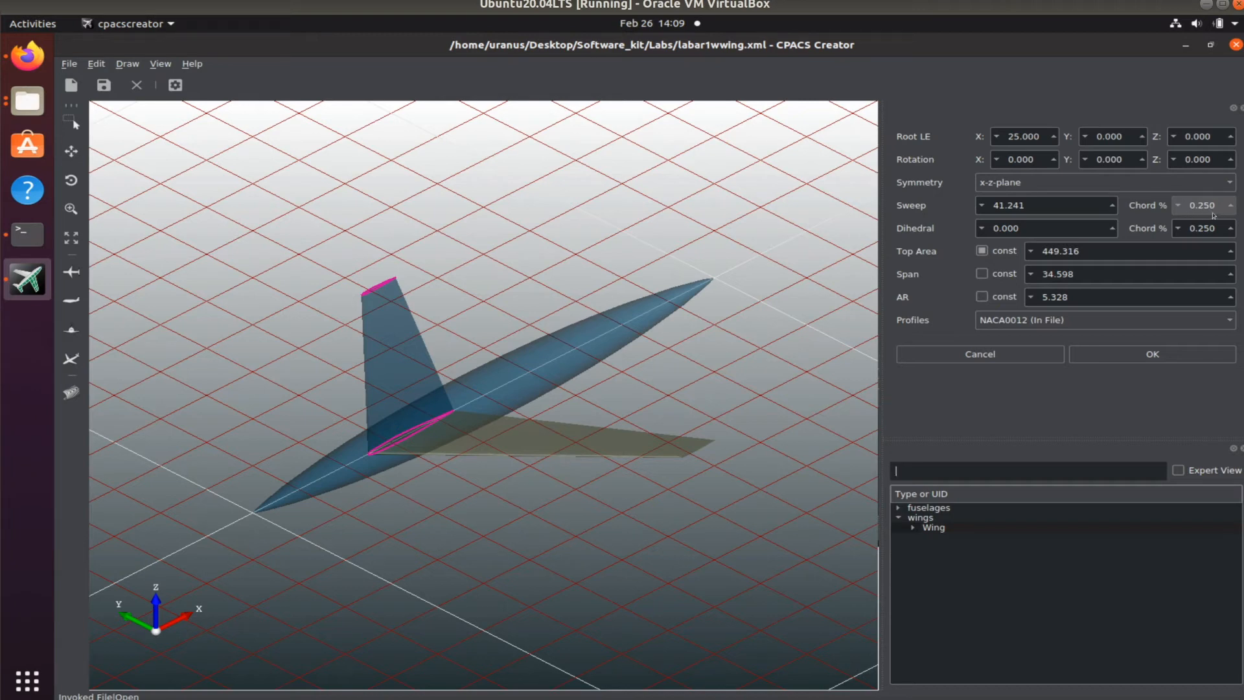
Set the wing's sweep to 45 at chord 0.250 and apply the change
{"action": "left_click", "coordinate": [1066, 206]}
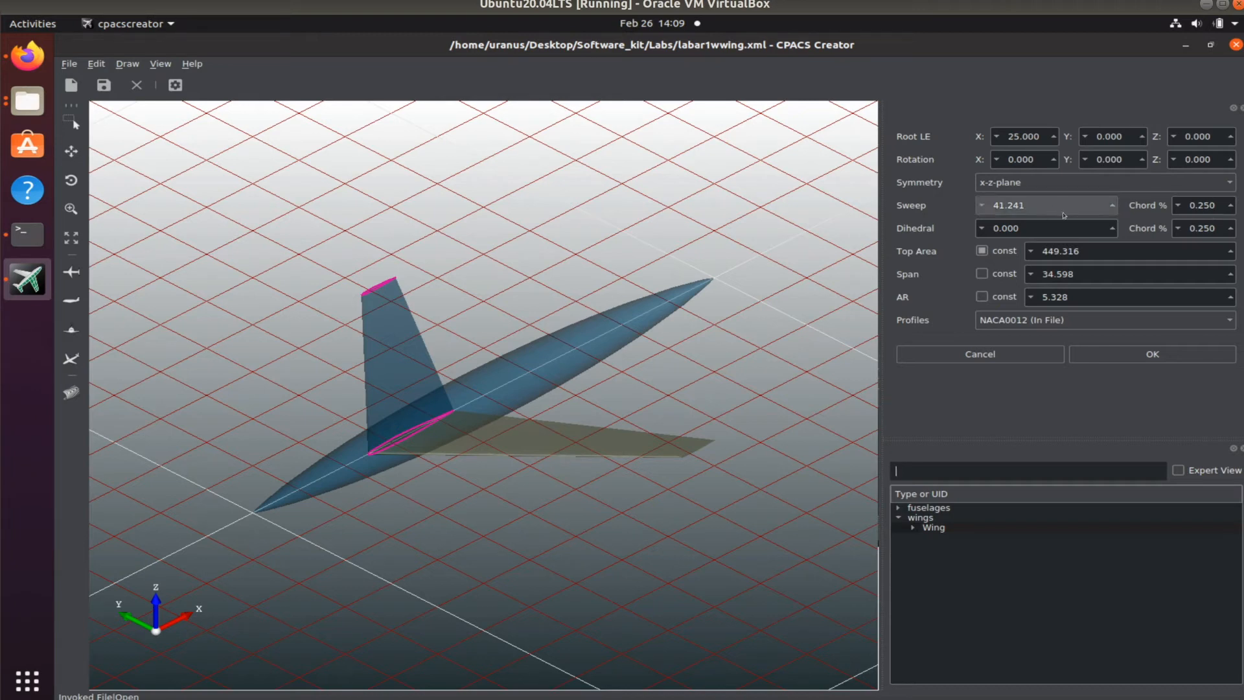
{"action": "key", "text": "BackSpace"}
{"action": "key", "text": "BackSpace"}
{"action": "key", "text": "BackSpace"}
{"action": "key", "text": "BackSpace"}
{"action": "type", "text": "5"}
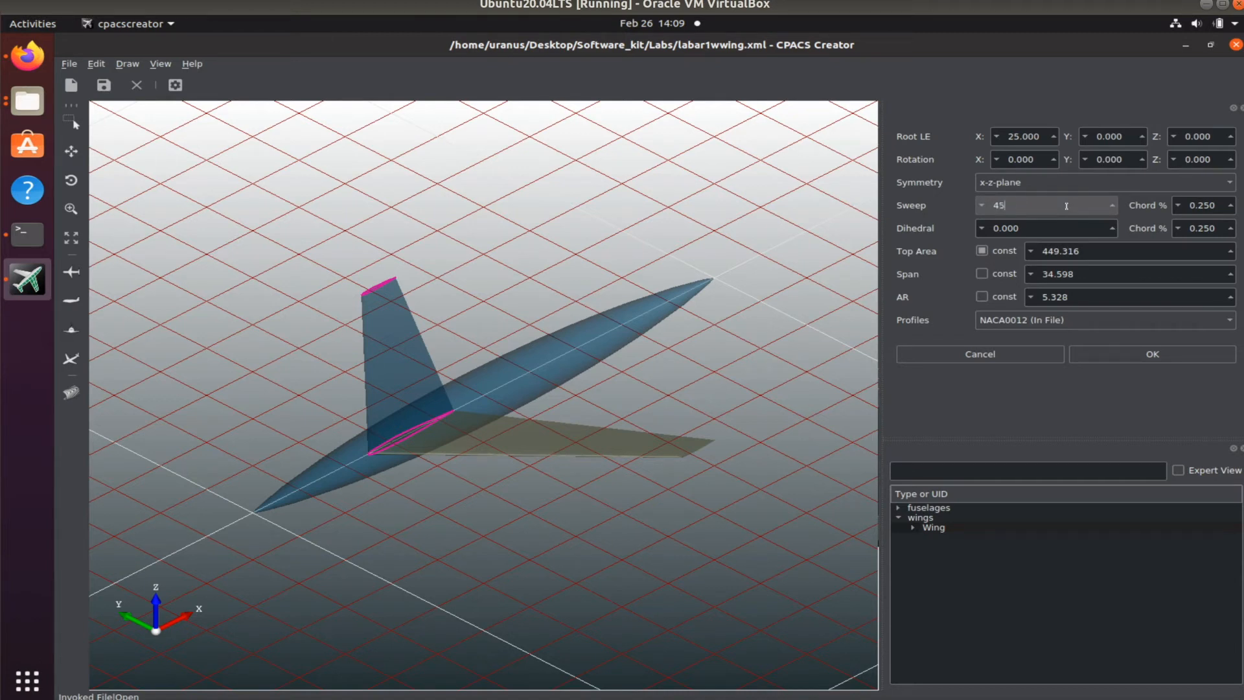
{"action": "left_click", "coordinate": [1179, 357]}
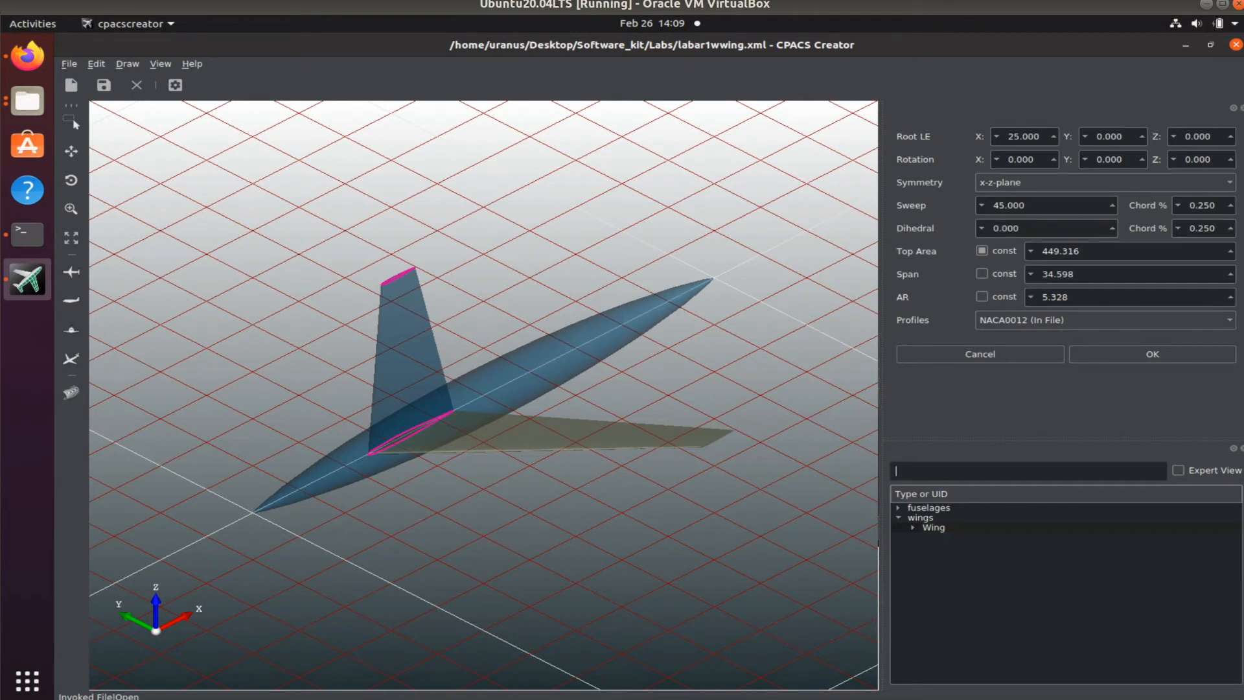
Set the wing's dihedral to 5 and apply the change, checking it from the front
{"action": "left_click", "coordinate": [71, 329]}
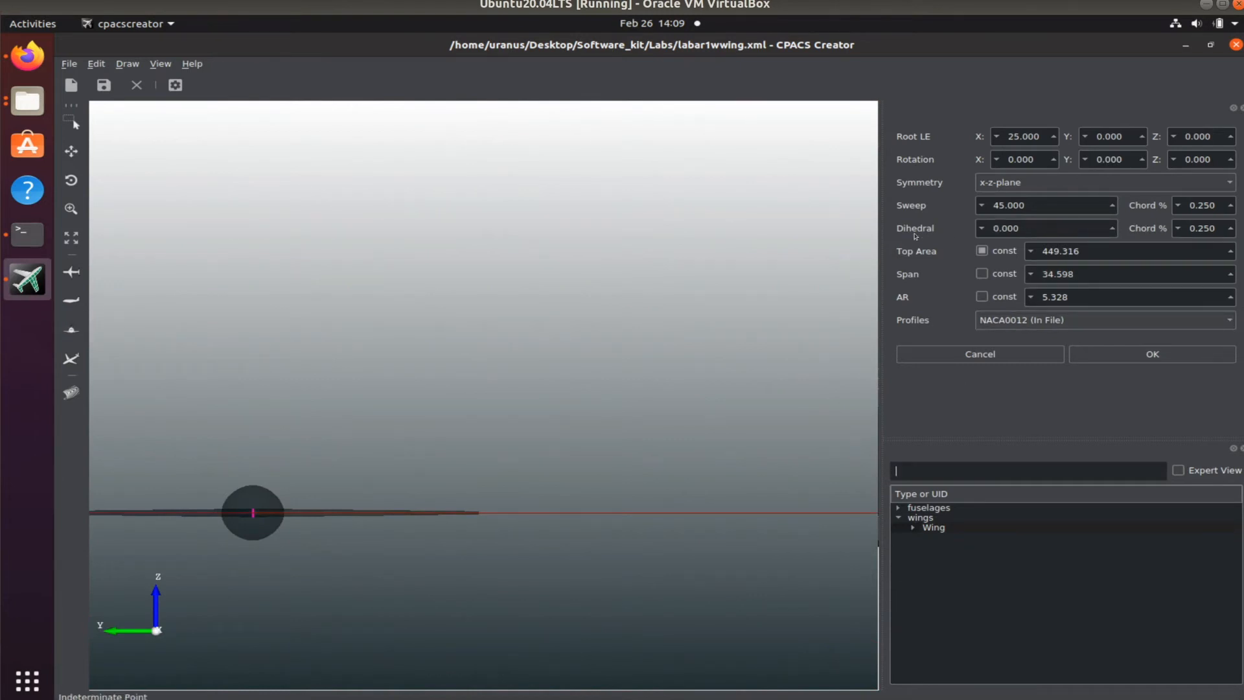
{"action": "left_click", "coordinate": [1043, 229]}
{"action": "key", "text": "BackSpace"}
{"action": "key", "text": "BackSpace"}
{"action": "key", "text": "BackSpace"}
{"action": "key", "text": "BackSpace"}
{"action": "type", "text": "5"}
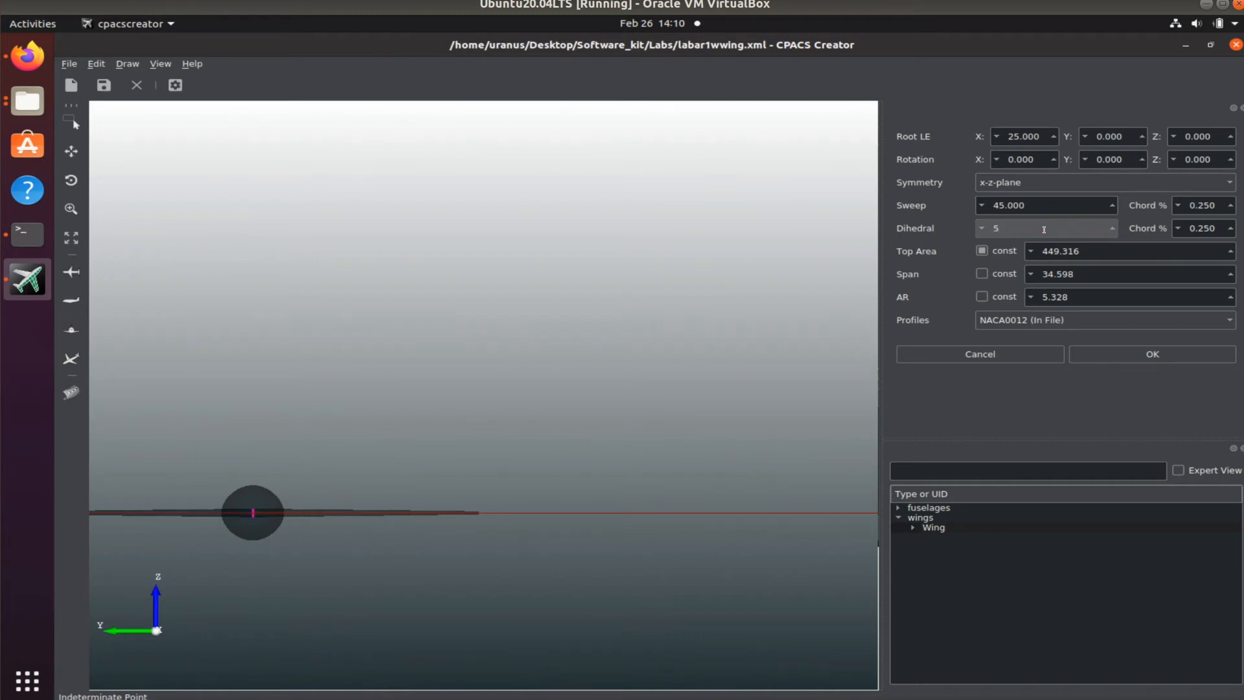
{"action": "left_click", "coordinate": [1189, 359]}
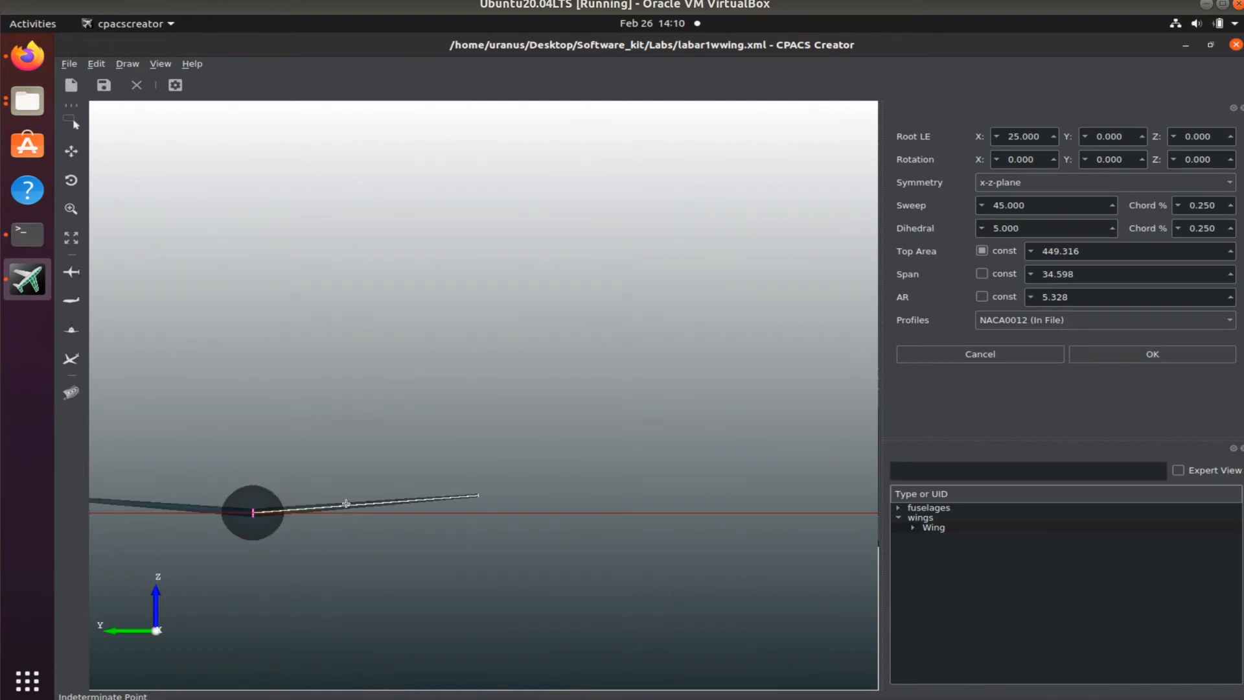
{"action": "left_click", "coordinate": [72, 359]}
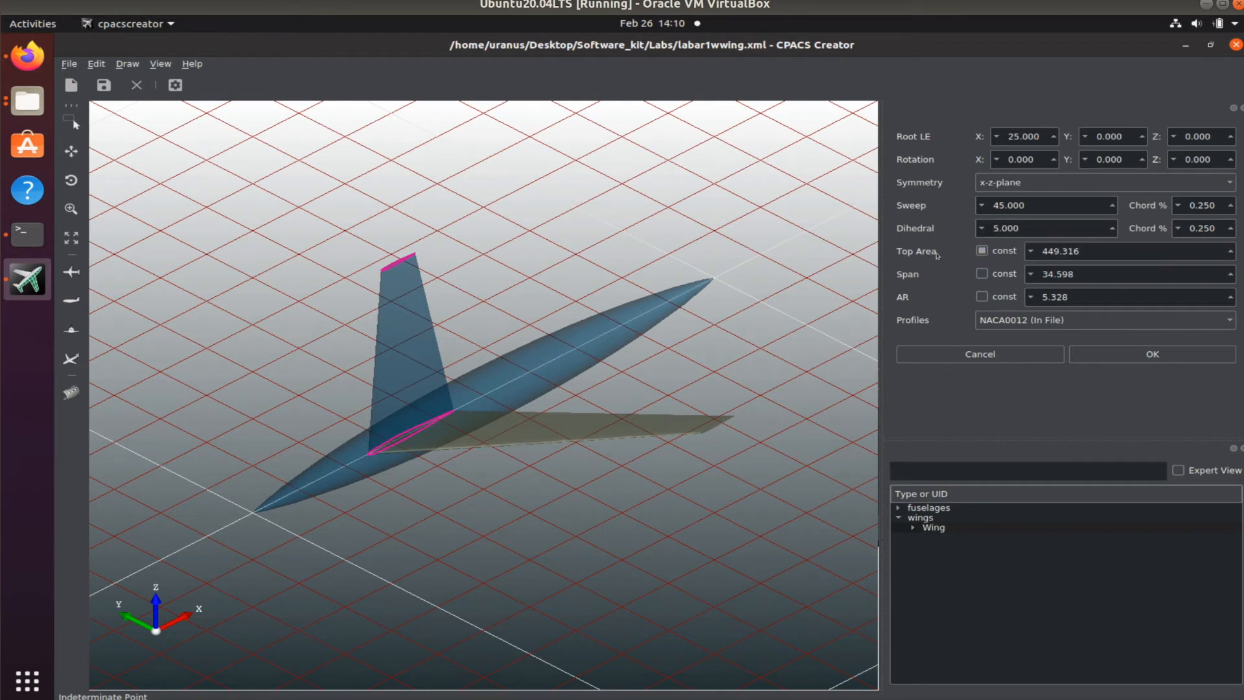
Set the wing's span to 40 with the top area held constant, and apply the change
{"action": "mouse_move", "coordinate": [937, 254]}
{"action": "left_click", "coordinate": [1003, 253]}
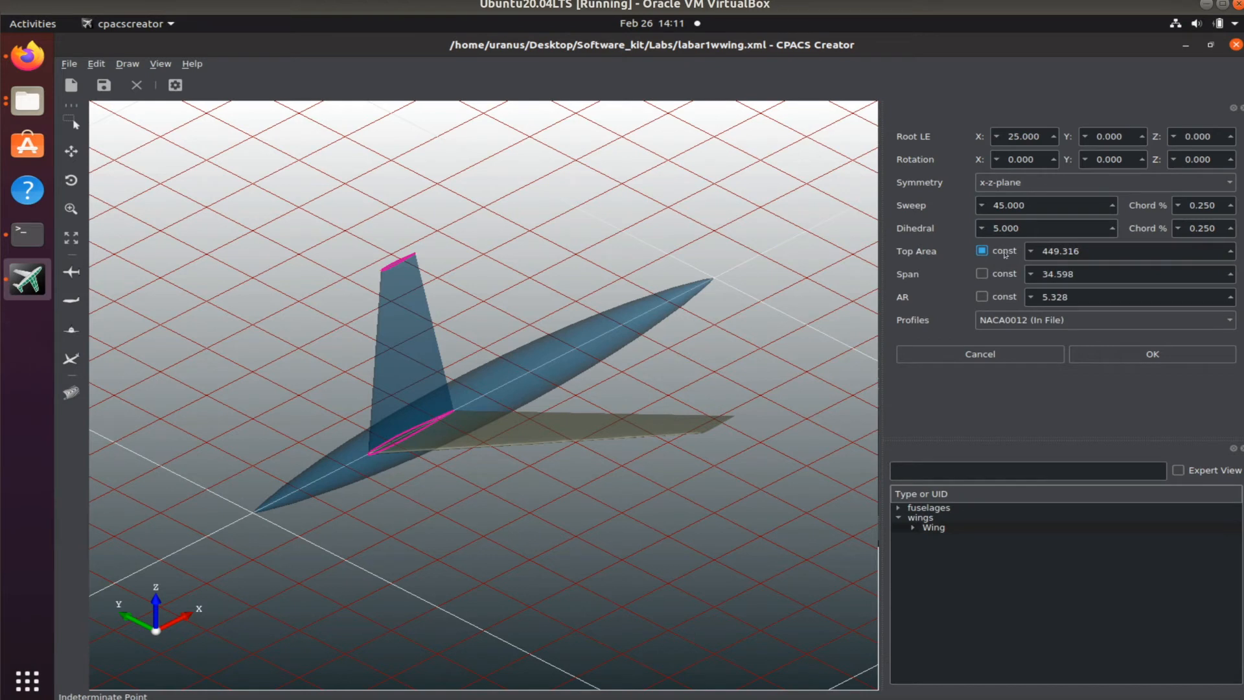
{"action": "left_click", "coordinate": [1086, 275]}
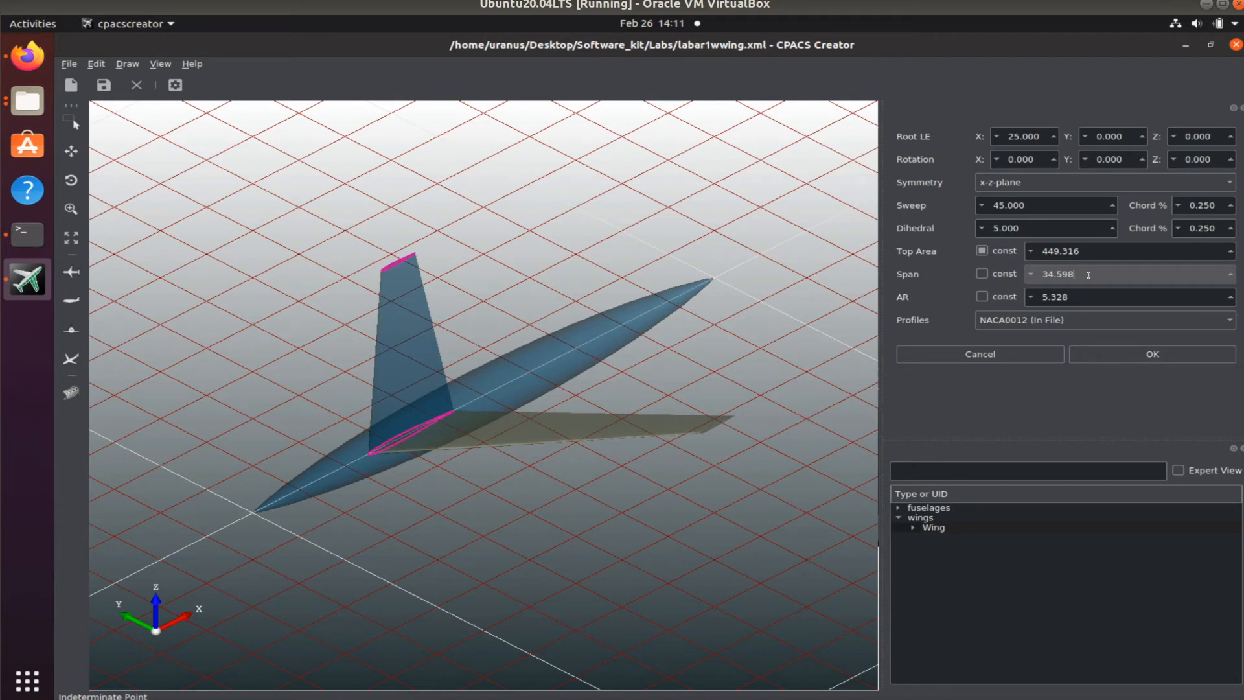
{"action": "key", "text": "BackSpace"}
{"action": "key", "text": "BackSpace"}
{"action": "key", "text": "BackSpace"}
{"action": "key", "text": "BackSpace"}
{"action": "key", "text": "BackSpace"}
{"action": "key", "text": "BackSpace"}
{"action": "type", "text": "40"}
{"action": "left_click", "coordinate": [1170, 357]}
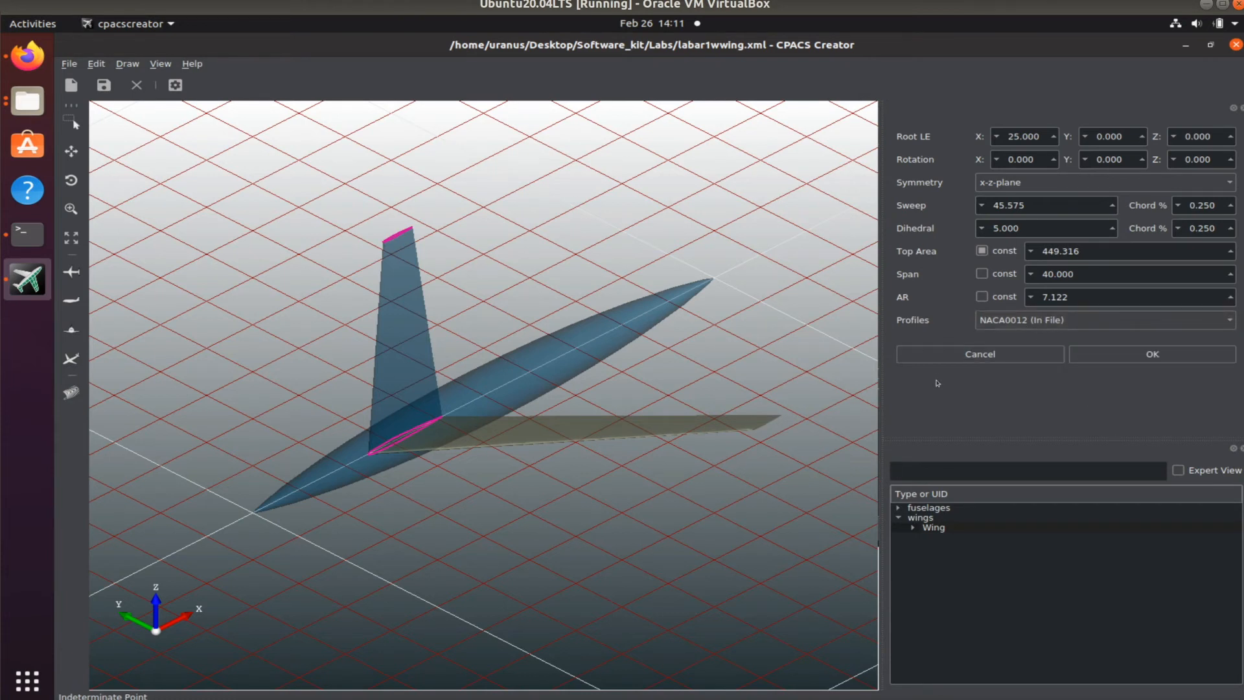
Assign the NACA0006 (DB) profile to the whole wing and apply the change
{"action": "left_click", "coordinate": [917, 530]}
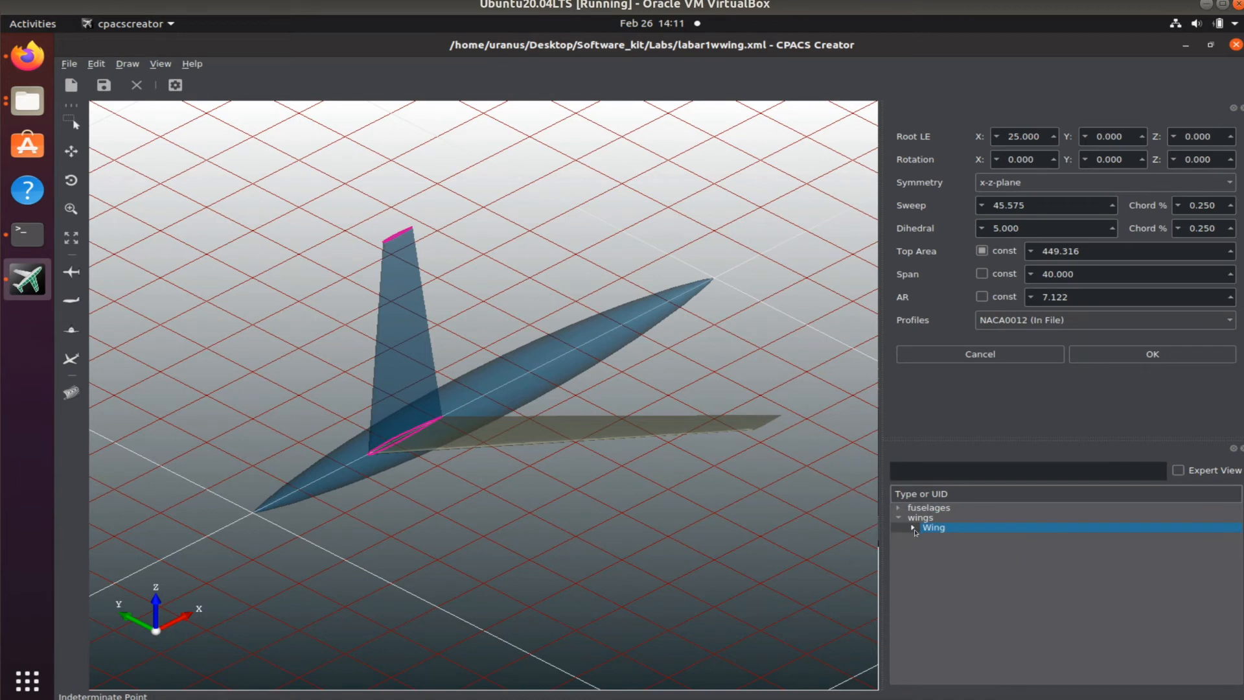
{"action": "left_click", "coordinate": [913, 529]}
{"action": "left_click", "coordinate": [929, 538]}
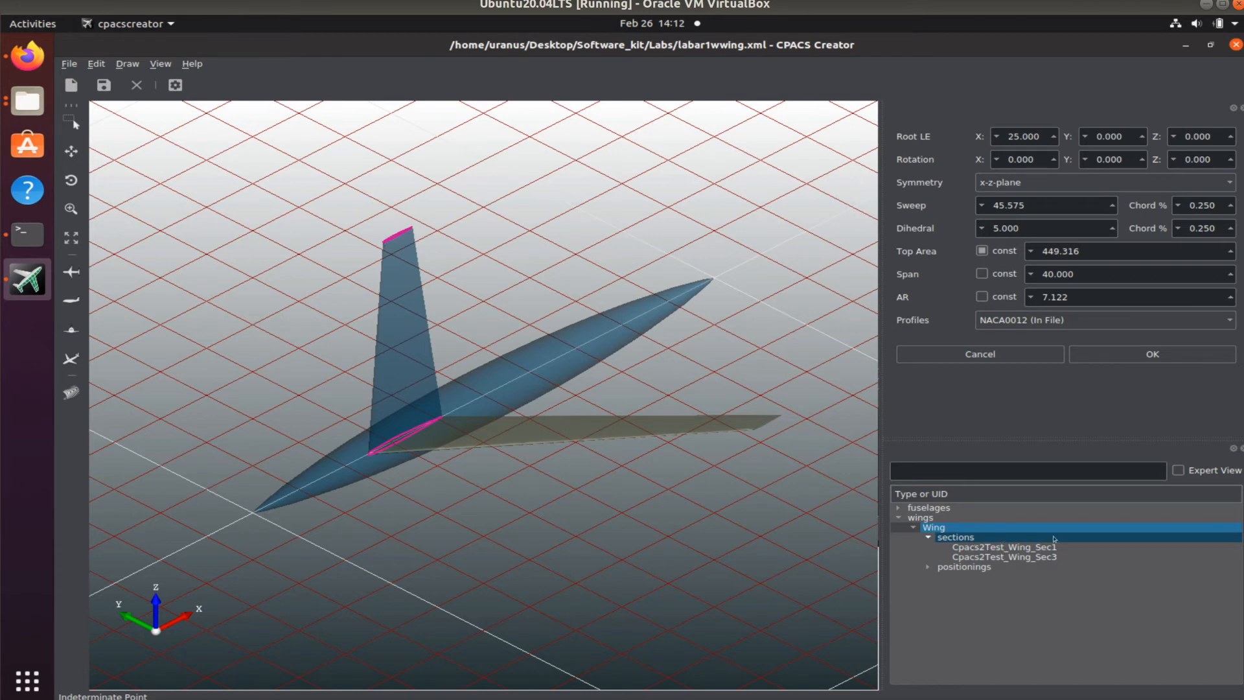
{"action": "left_click", "coordinate": [1145, 321]}
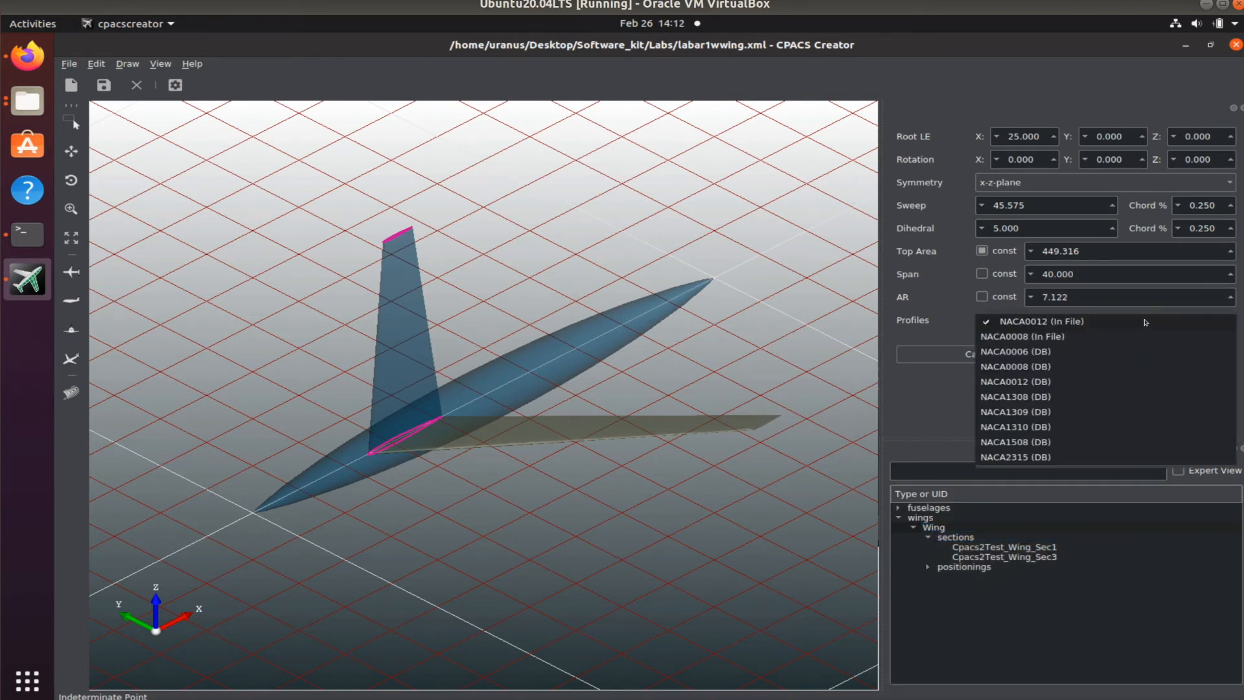
{"action": "left_click", "coordinate": [1071, 357]}
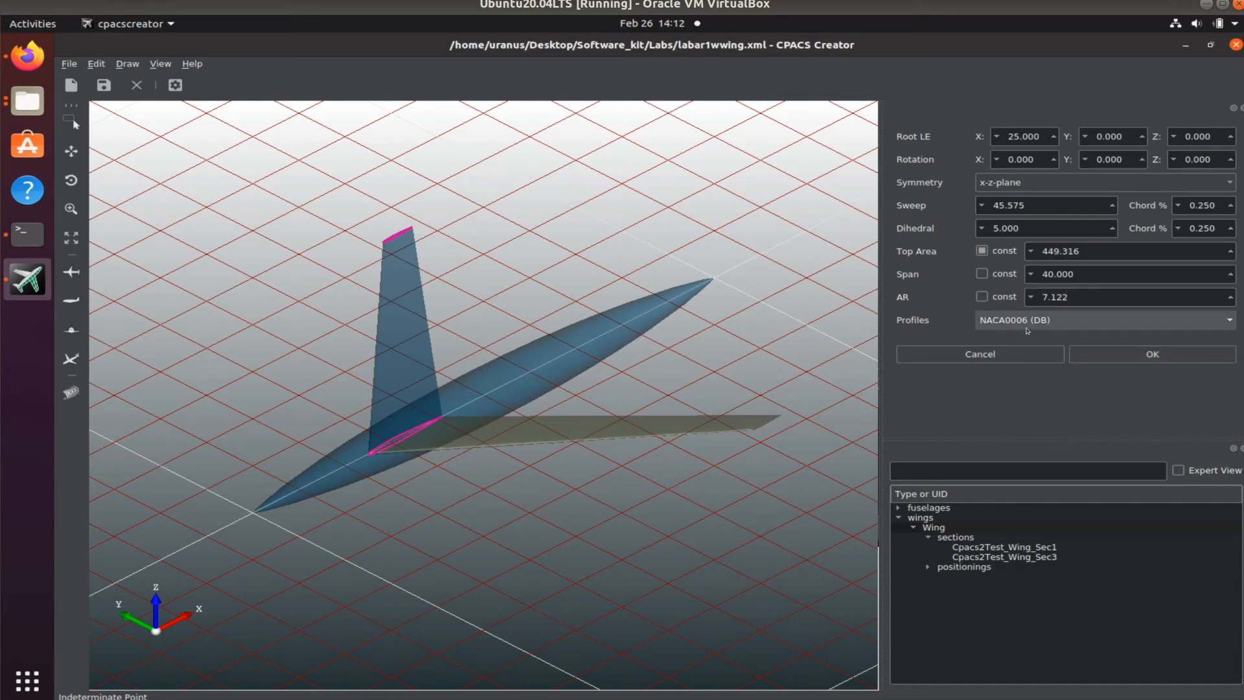
{"action": "left_click", "coordinate": [1196, 362]}
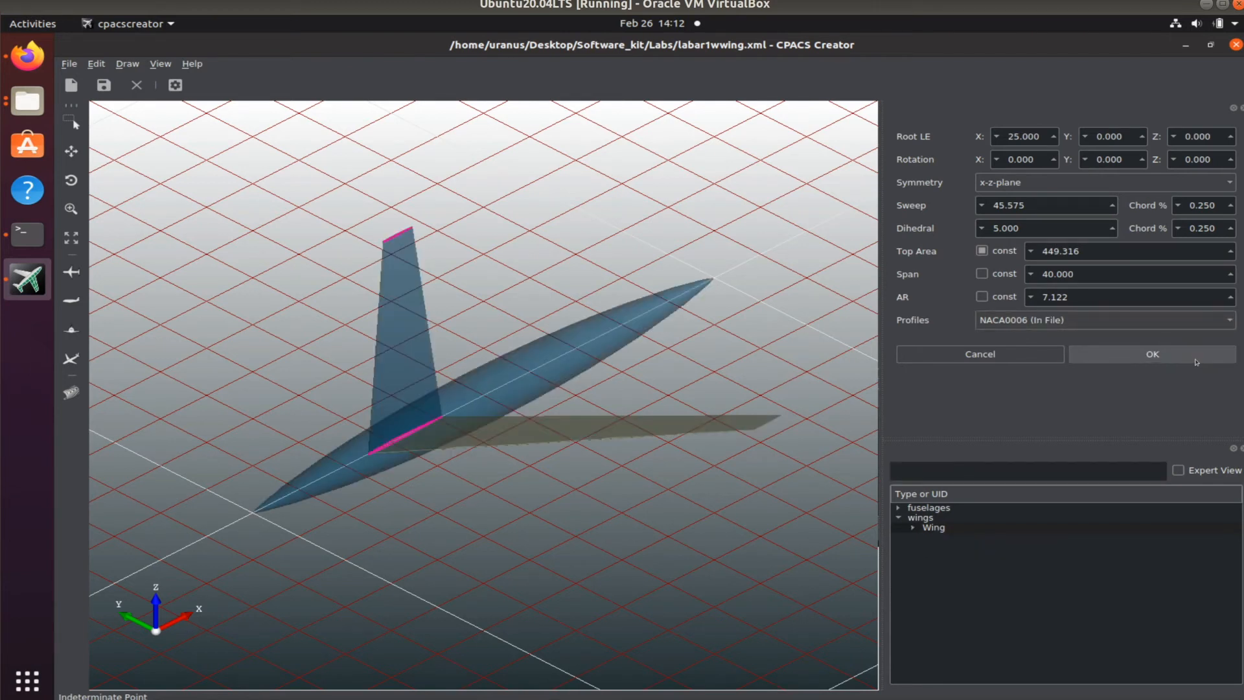
Examine the parameters of the wing sections Cpacs2Test_Wing_Sec1 and Cpacs2Test_Wing_Sec3
{"action": "left_click", "coordinate": [922, 527]}
{"action": "left_click", "coordinate": [912, 527]}
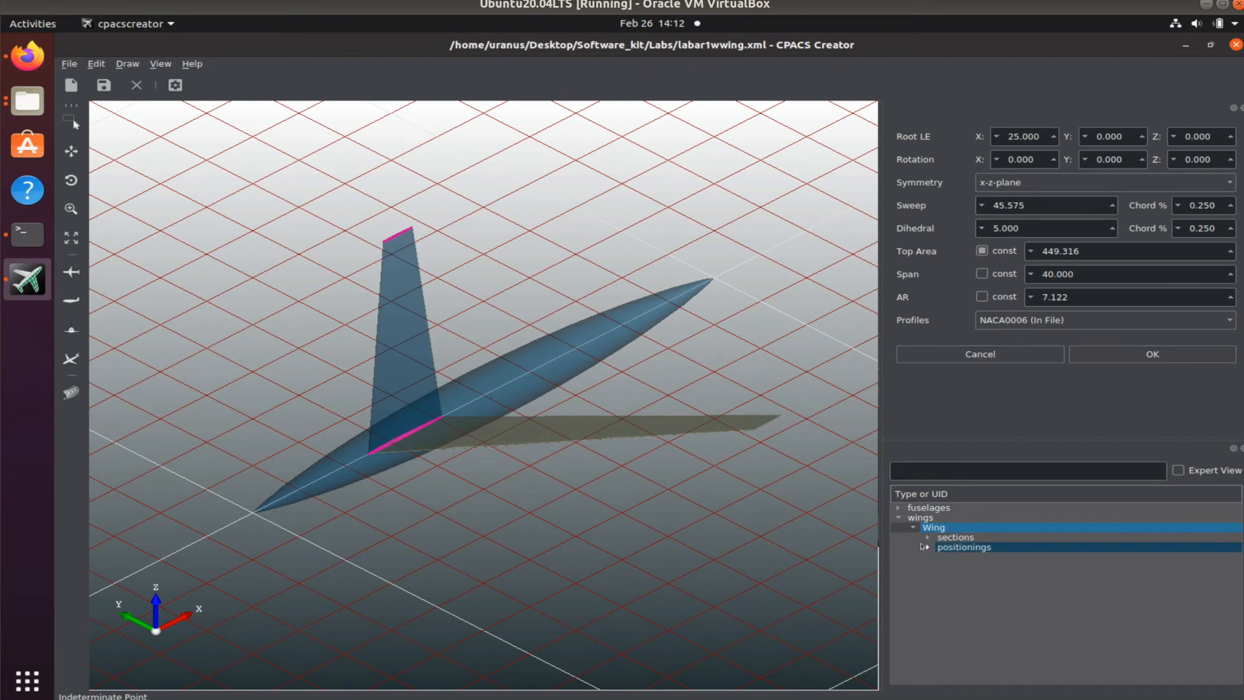
{"action": "left_click", "coordinate": [928, 537]}
{"action": "left_click", "coordinate": [990, 547]}
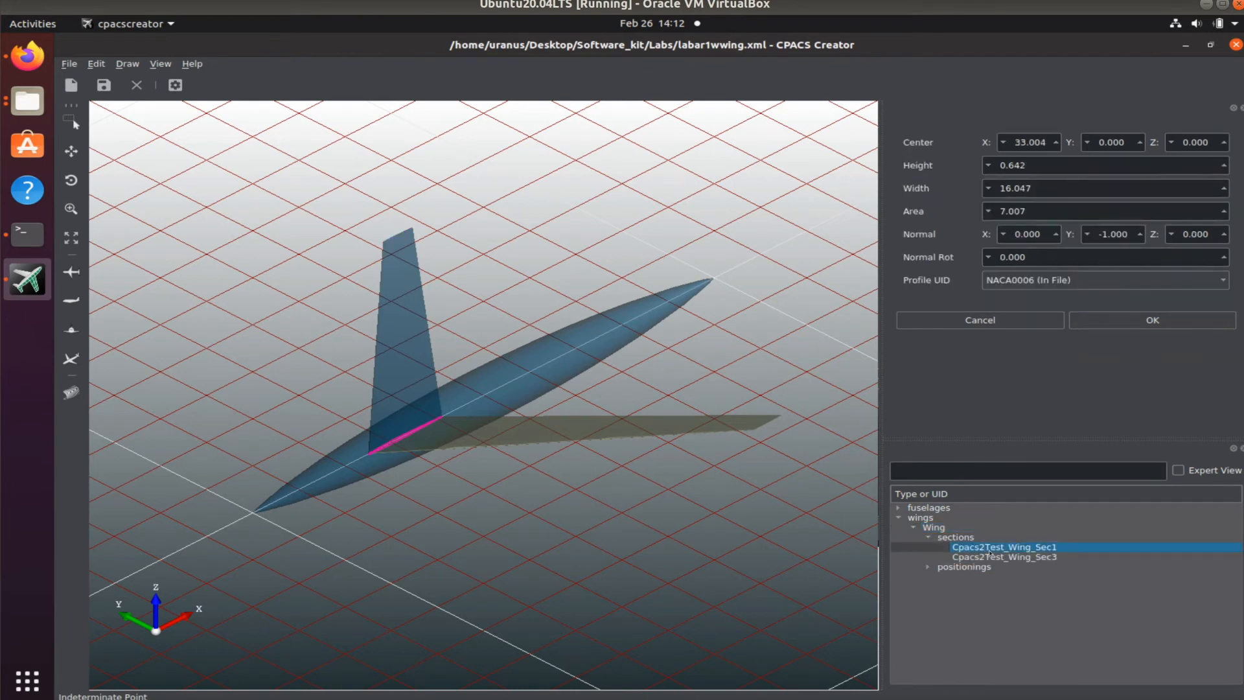
{"action": "left_click", "coordinate": [1023, 557], "text": "ctrl"}
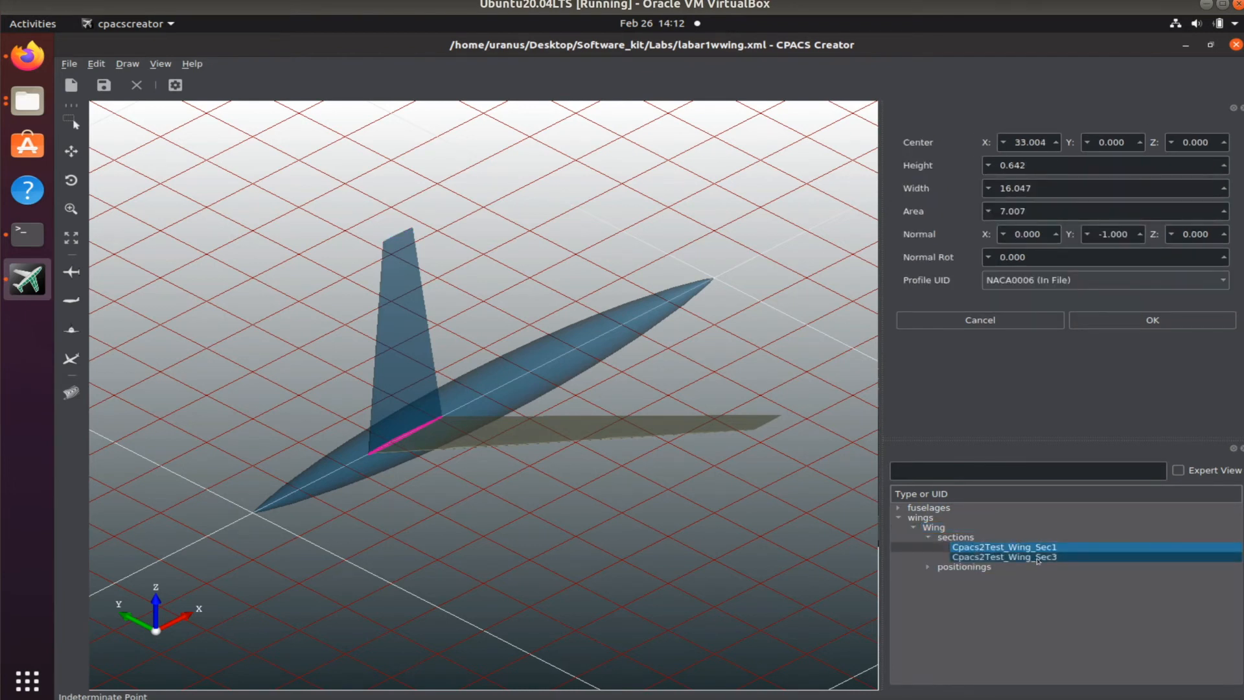
{"action": "left_click", "coordinate": [1056, 558]}
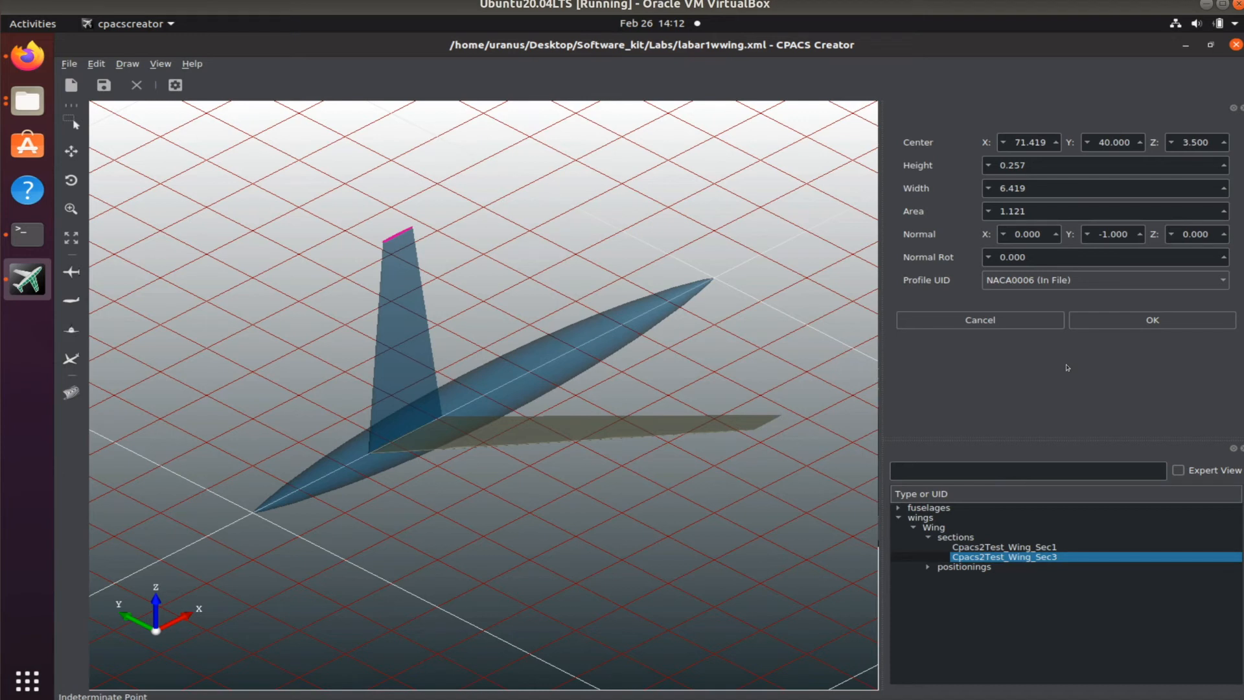
{"action": "left_click", "coordinate": [1044, 548]}
{"action": "left_click", "coordinate": [1052, 558]}
Add a wing section after Cpacs2Test_Wing_Sec1_El1 and open the new section's parameters
{"action": "left_click", "coordinate": [972, 537]}
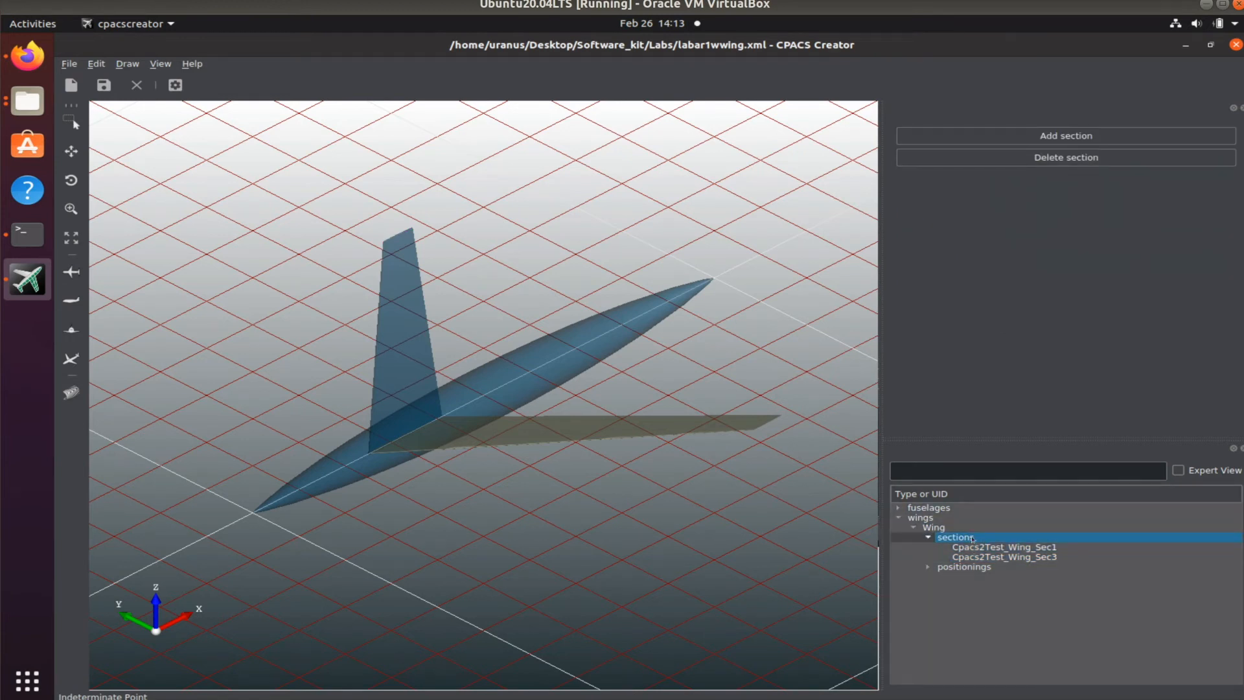
{"action": "left_click", "coordinate": [1091, 141]}
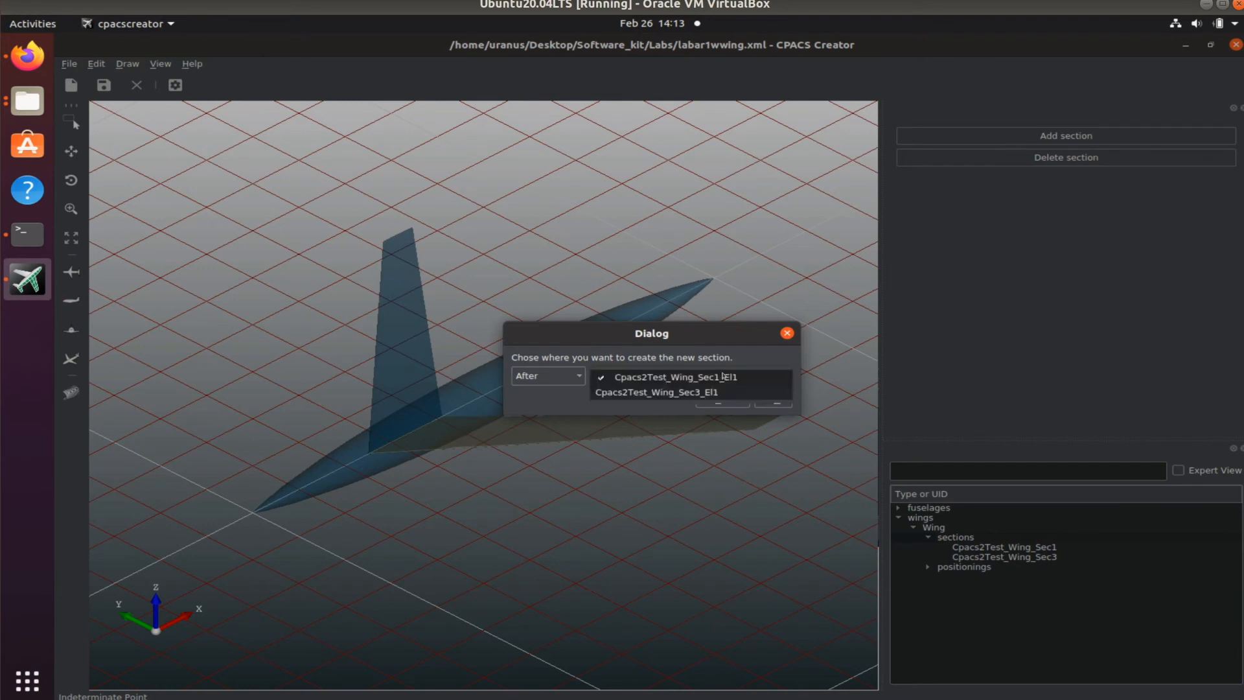
{"action": "left_click", "coordinate": [719, 378]}
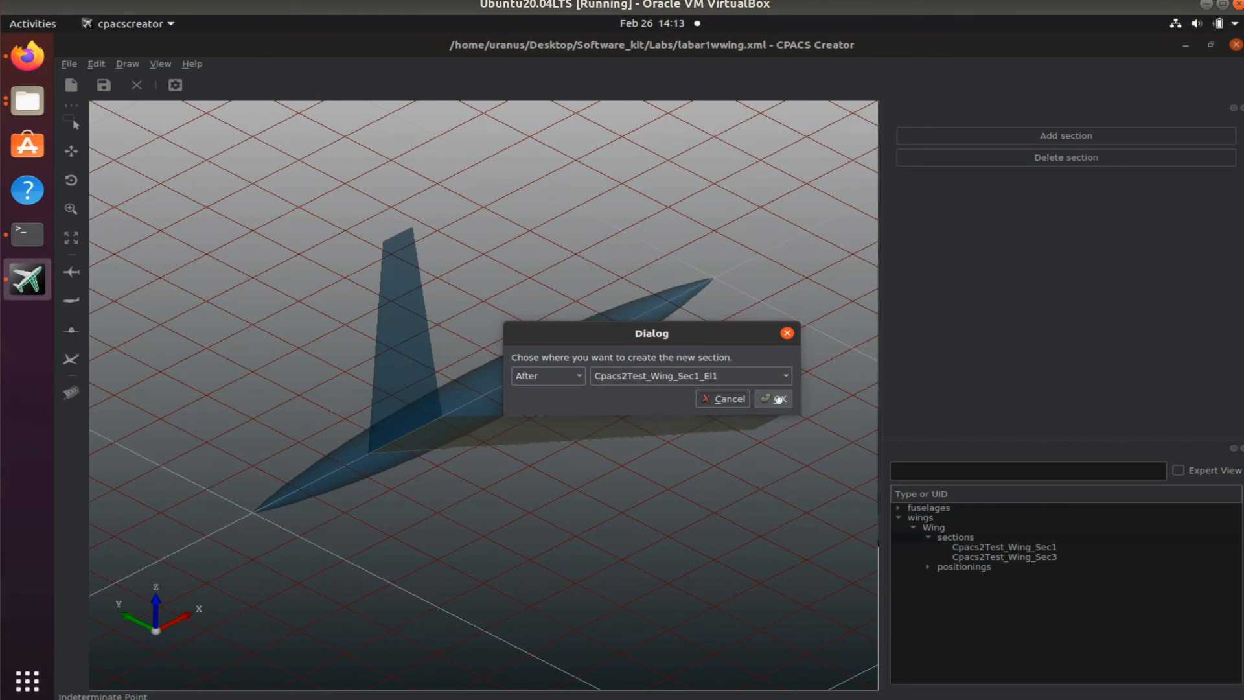
{"action": "left_click", "coordinate": [778, 398]}
{"action": "left_click", "coordinate": [898, 518]}
{"action": "left_click", "coordinate": [914, 528]}
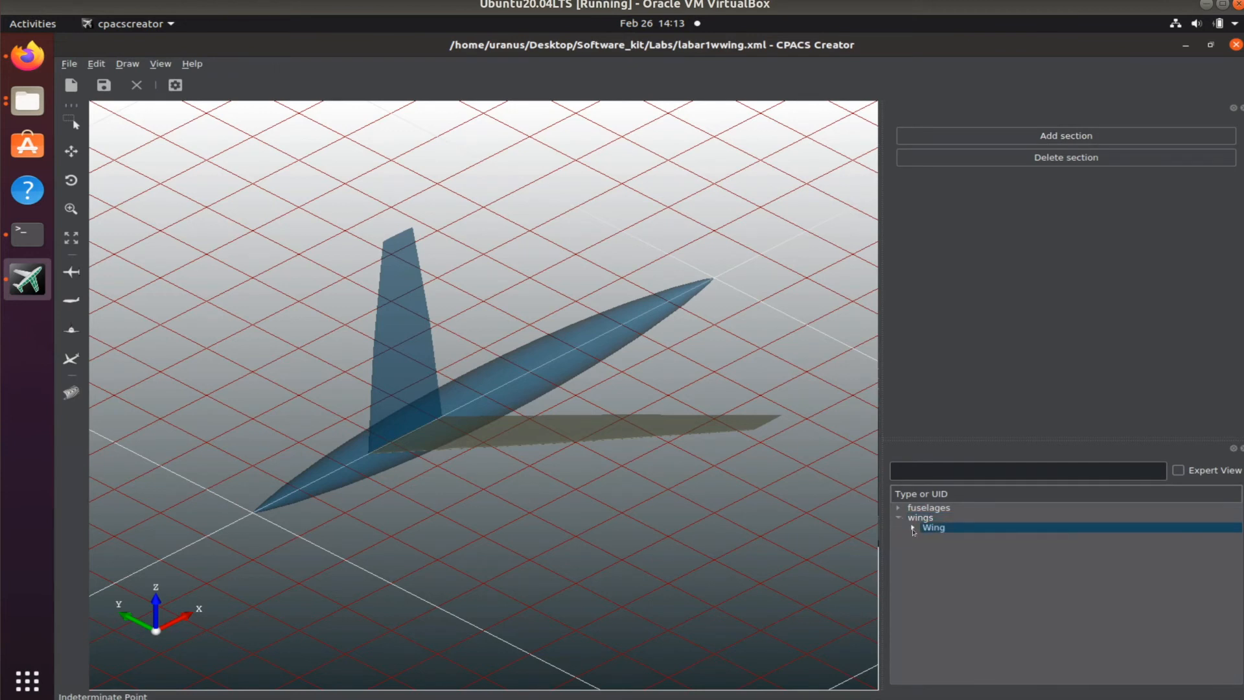
{"action": "left_click", "coordinate": [912, 529]}
{"action": "left_click", "coordinate": [929, 537]}
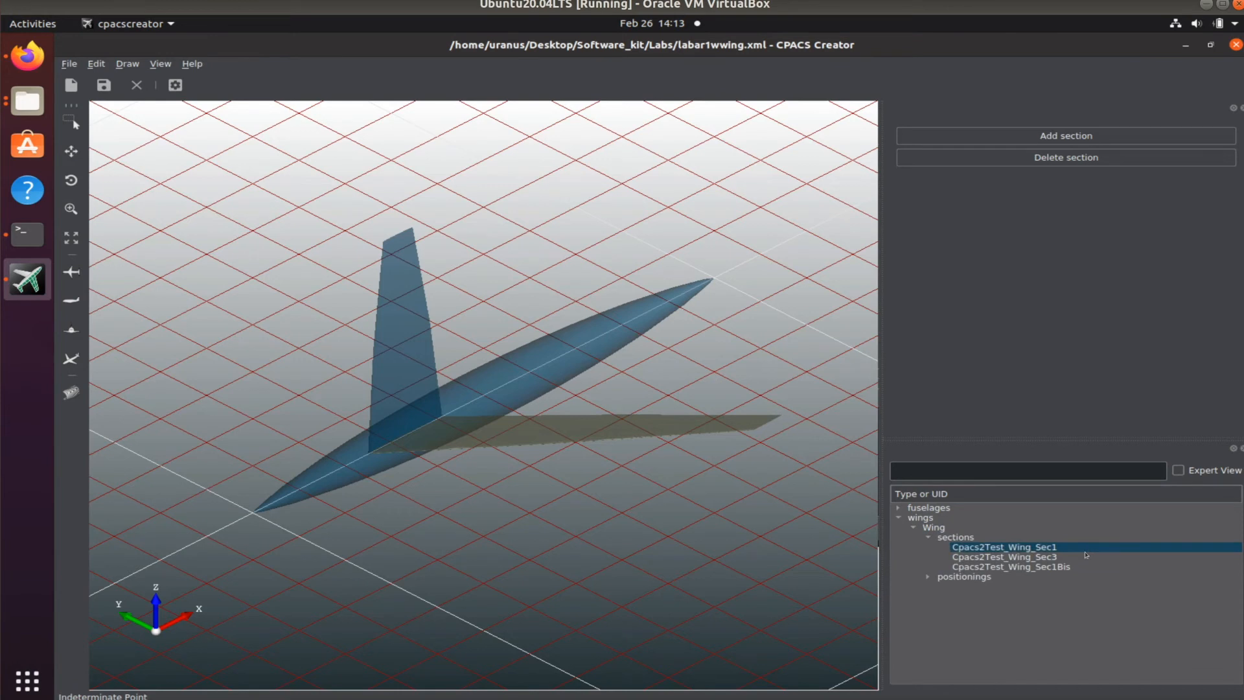
{"action": "left_click", "coordinate": [1075, 569]}
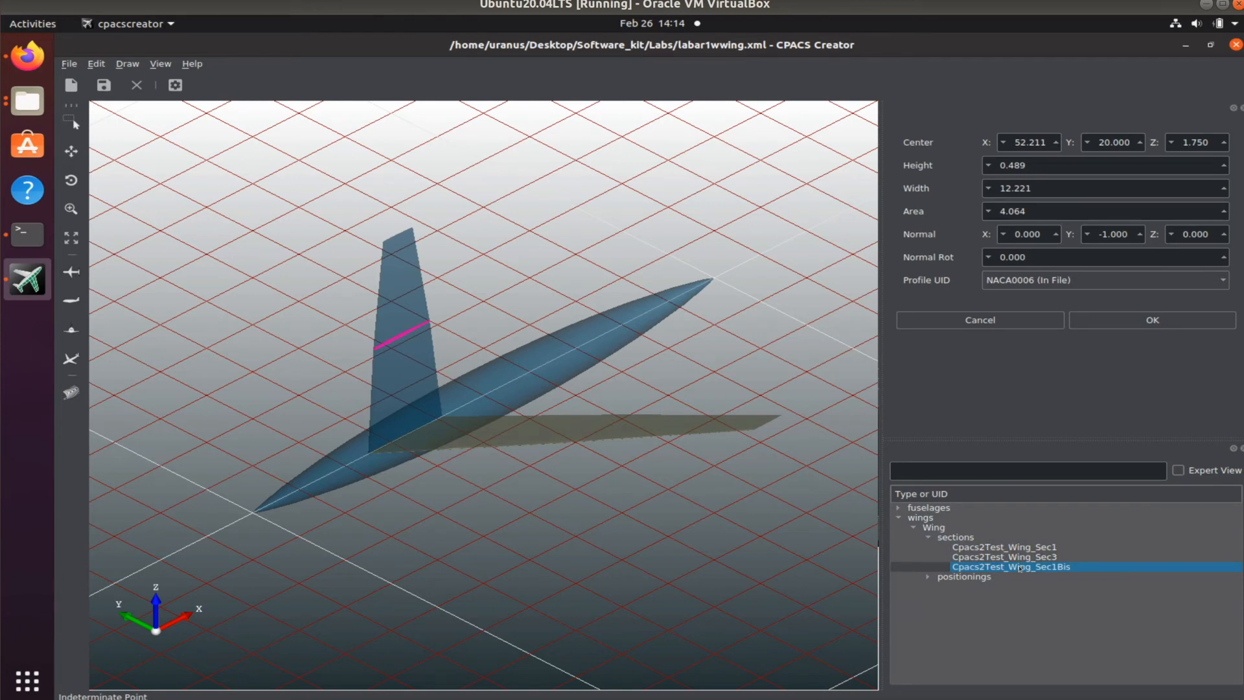
Set the new wing section's center X to 56 and apply the change
{"action": "left_click", "coordinate": [1045, 143]}
{"action": "key", "text": "BackSpace"}
{"action": "key", "text": "BackSpace"}
{"action": "key", "text": "BackSpace"}
{"action": "key", "text": "BackSpace"}
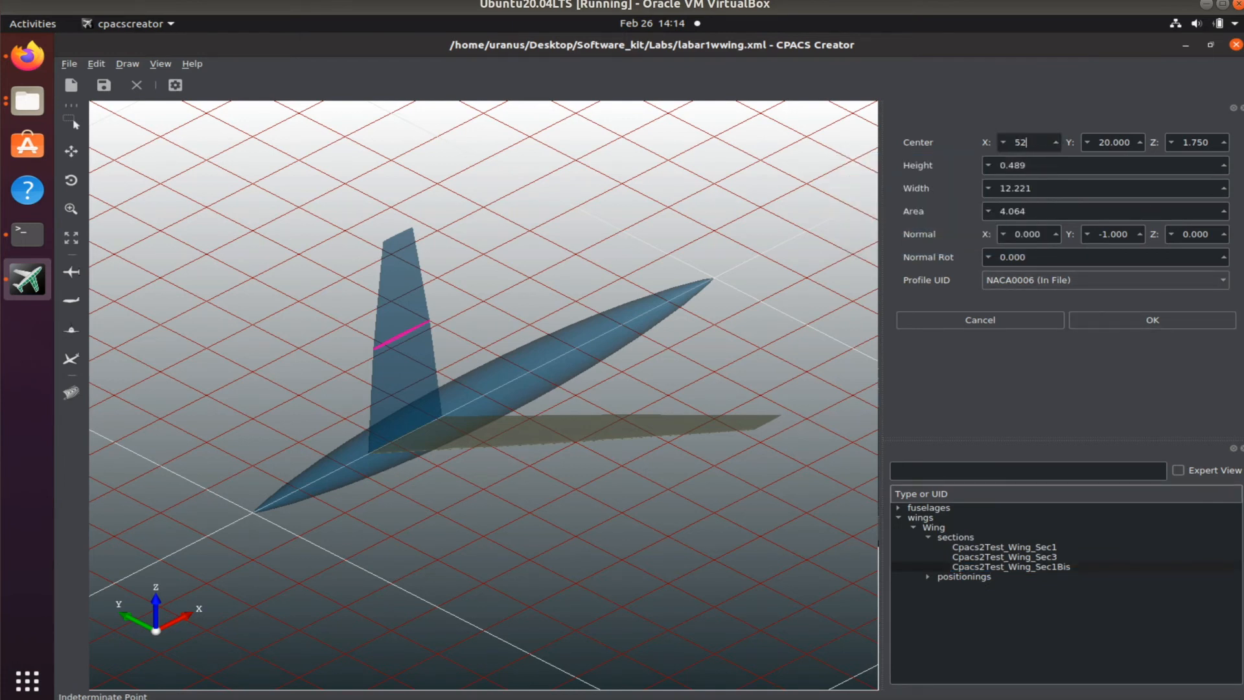
{"action": "key", "text": "BackSpace"}
{"action": "key", "text": "BackSpace"}
{"action": "type", "text": "56"}
{"action": "left_click", "coordinate": [1148, 321]}
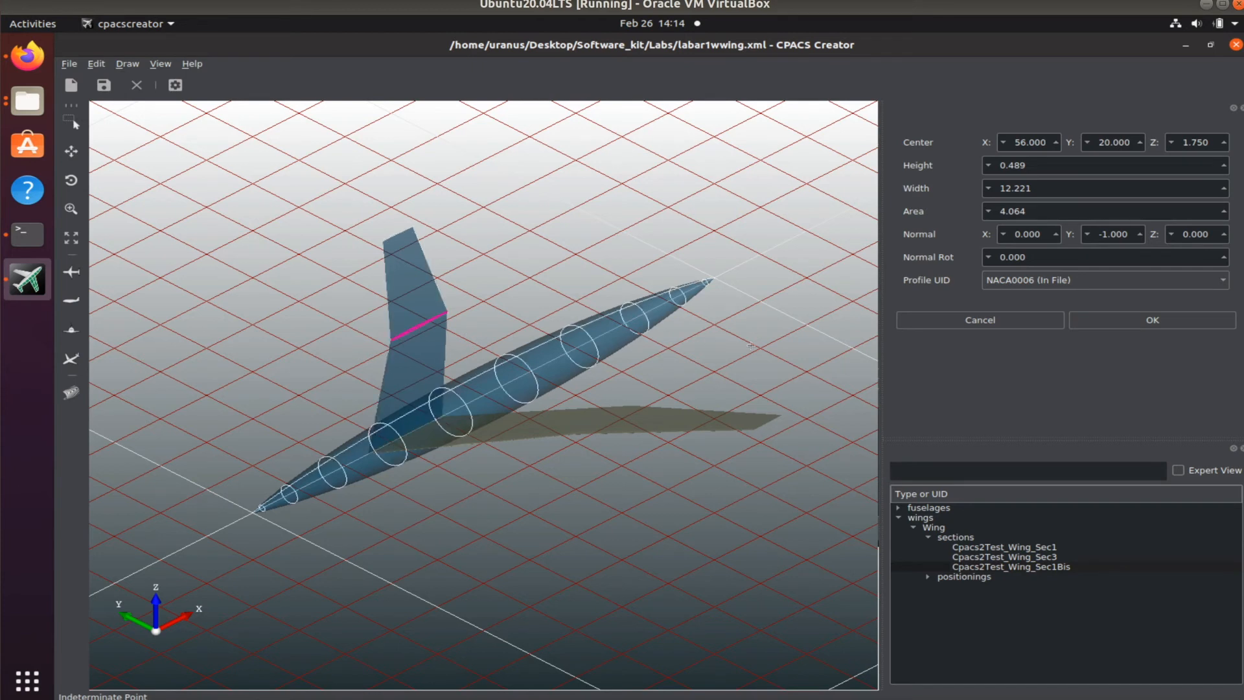
Set the new wing section's width to 10, apply the change and check the wing from above
{"action": "left_click", "coordinate": [1045, 188]}
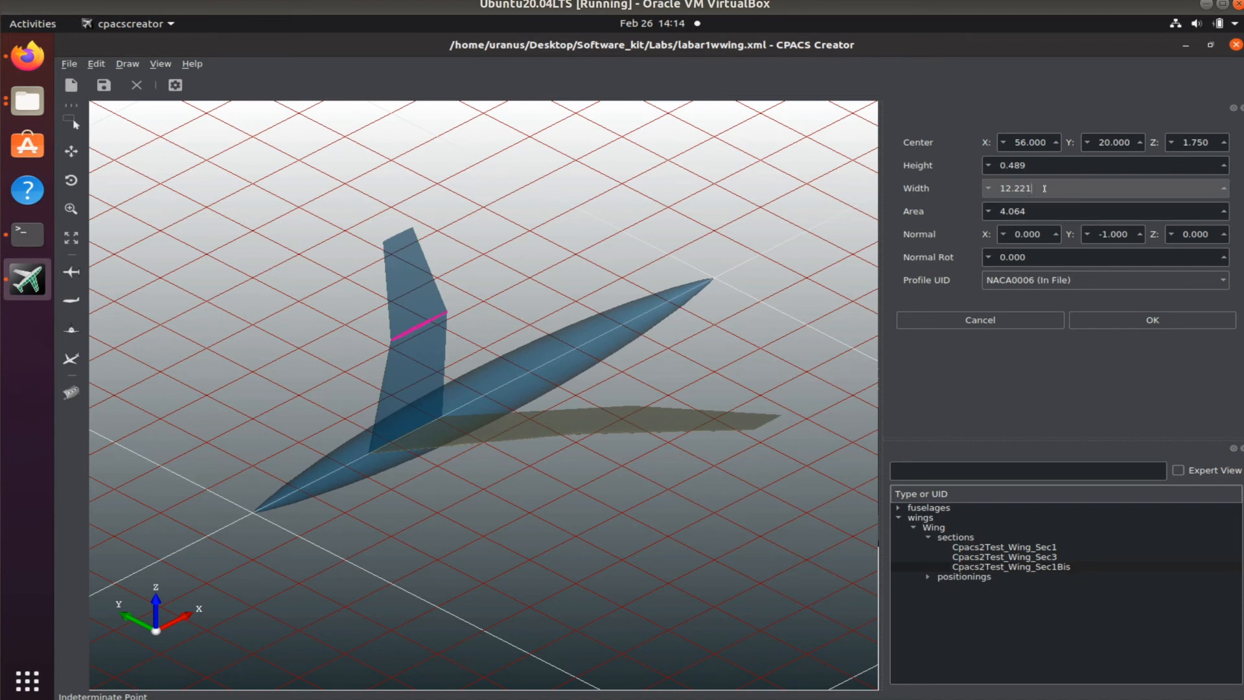
{"action": "key", "text": "BackSpace"}
{"action": "key", "text": "BackSpace"}
{"action": "key", "text": "BackSpace"}
{"action": "key", "text": "BackSpace"}
{"action": "key", "text": "BackSpace"}
{"action": "type", "text": "0"}
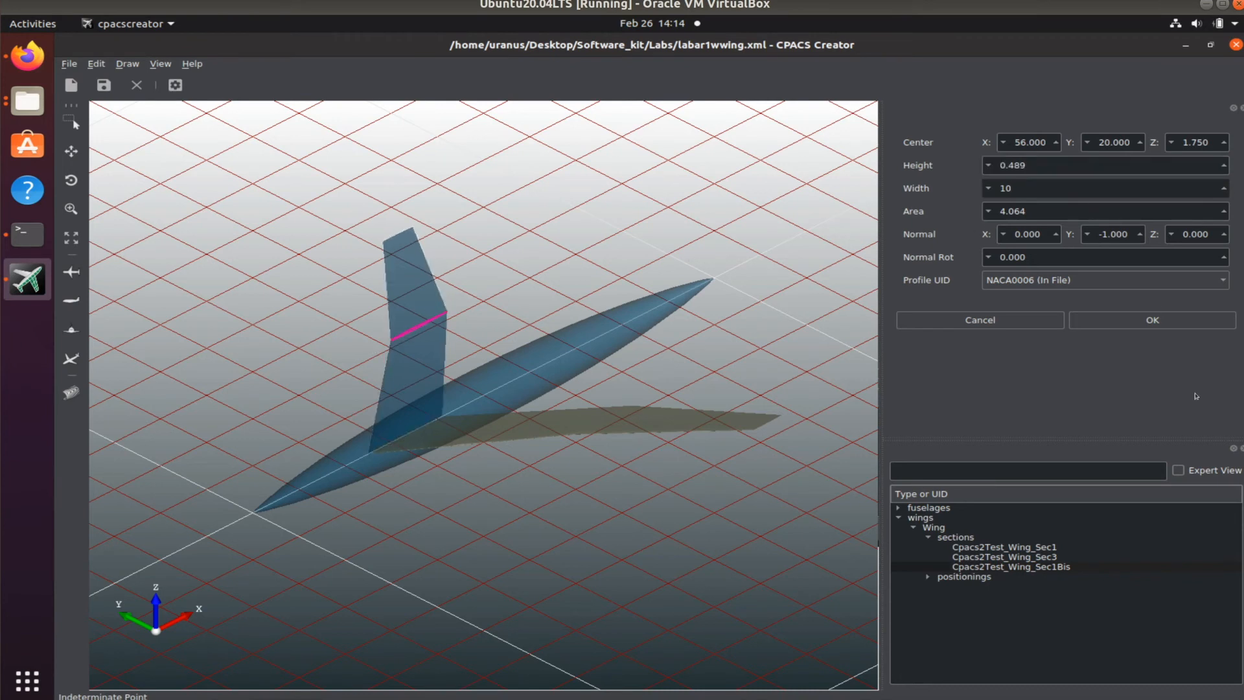
{"action": "left_click", "coordinate": [1163, 319]}
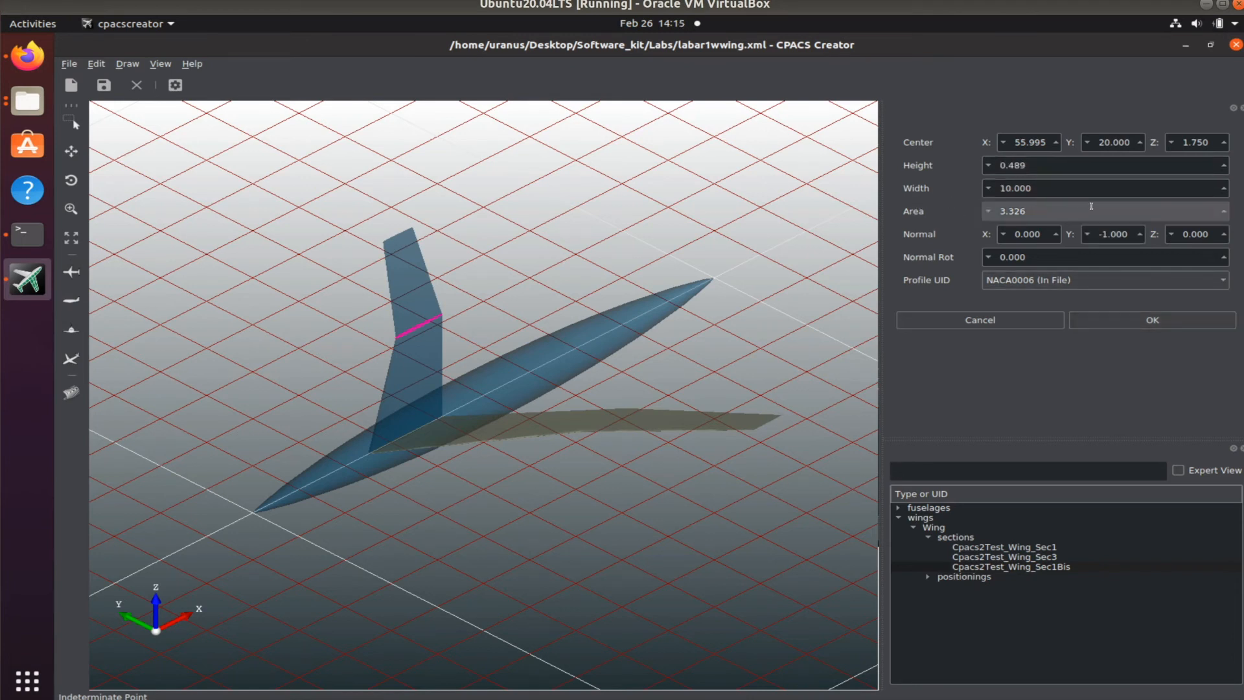
{"action": "mouse_move", "coordinate": [1122, 208]}
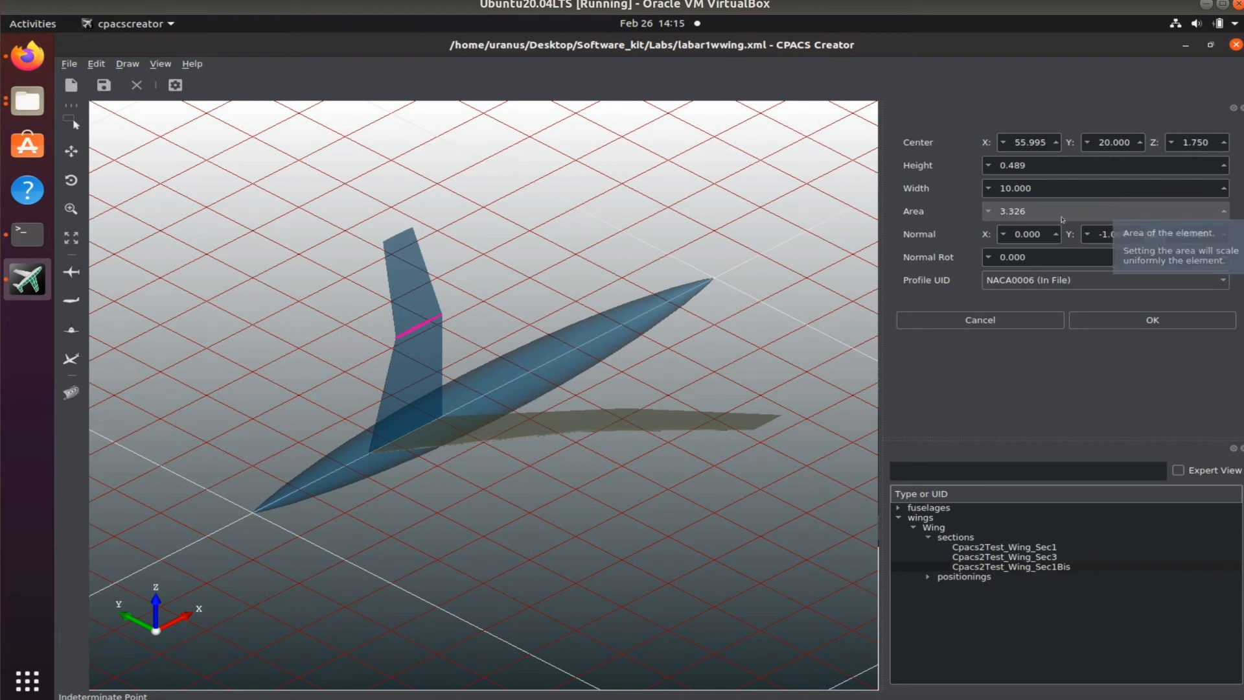
{"action": "mouse_move", "coordinate": [1057, 189]}
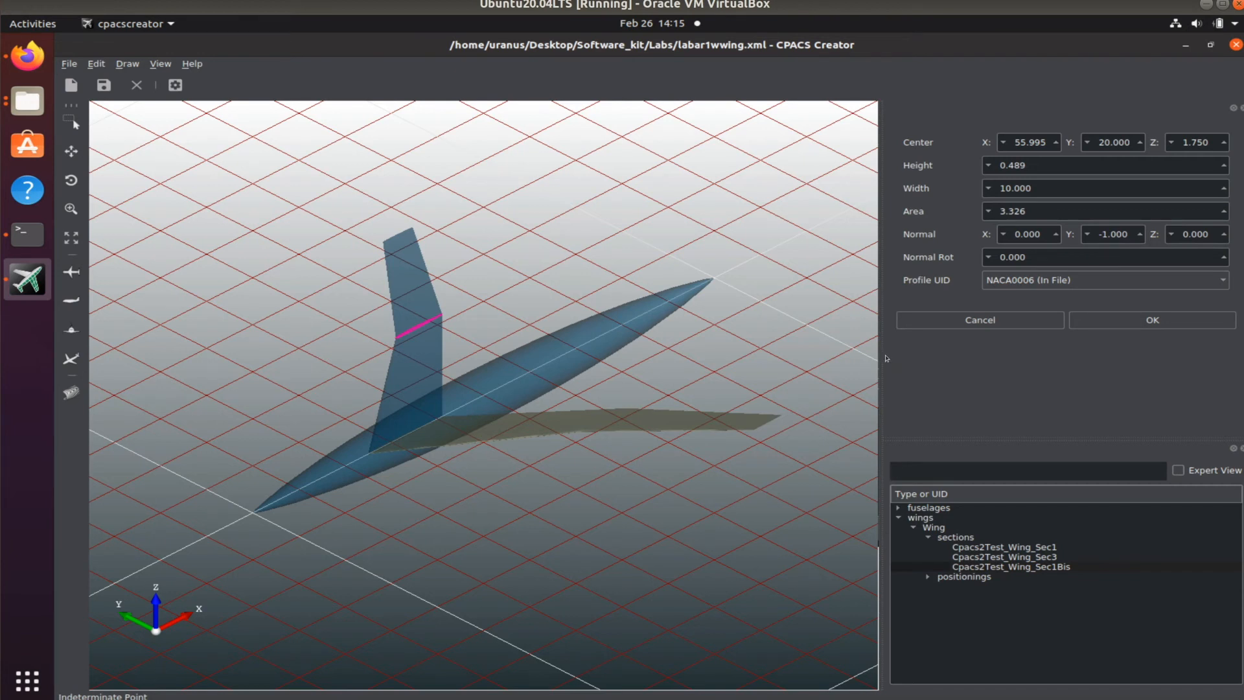
{"action": "left_click", "coordinate": [73, 281]}
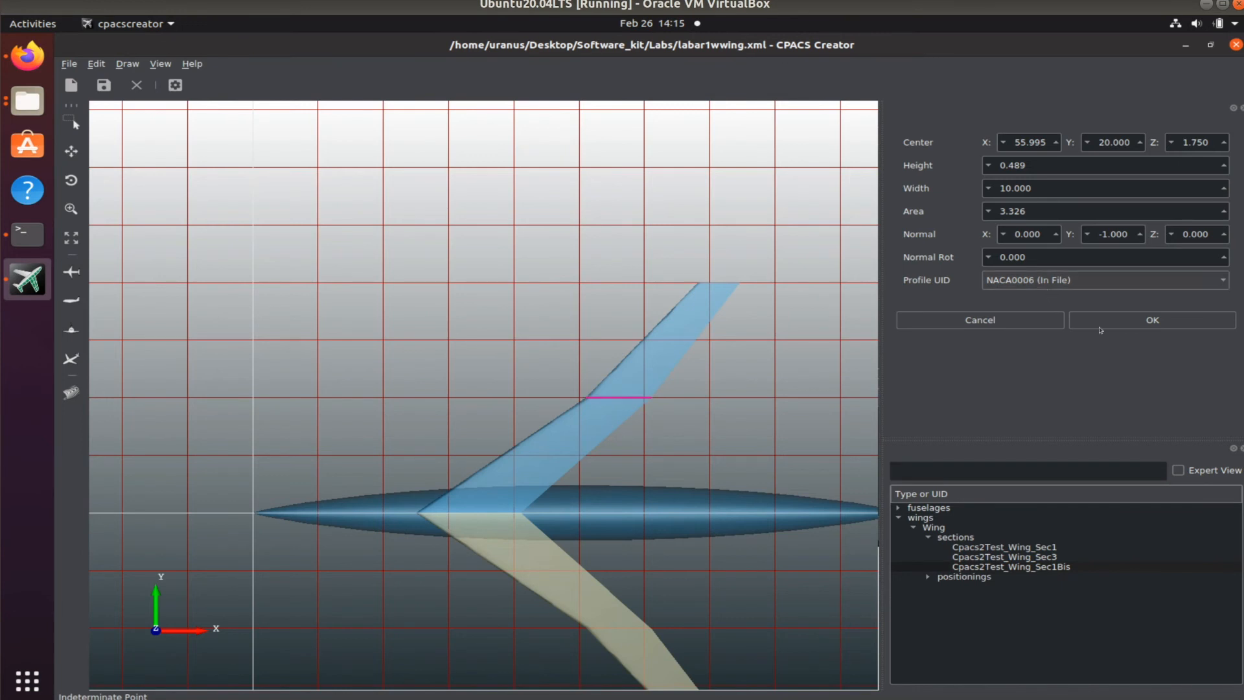
Delete the wing section element Cpacs2Test_Wing_Sec1BisElem1 and return to the isometric view
{"action": "left_click", "coordinate": [999, 537]}
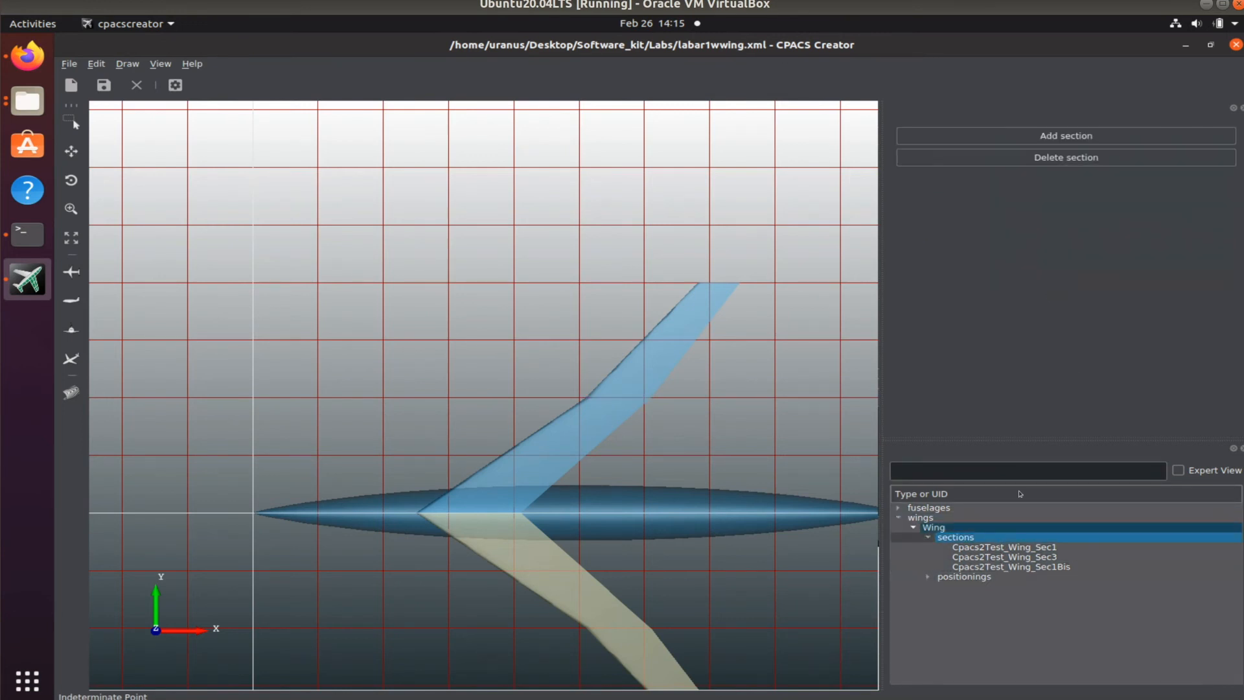
{"action": "left_click", "coordinate": [1102, 160]}
{"action": "left_click", "coordinate": [633, 338]}
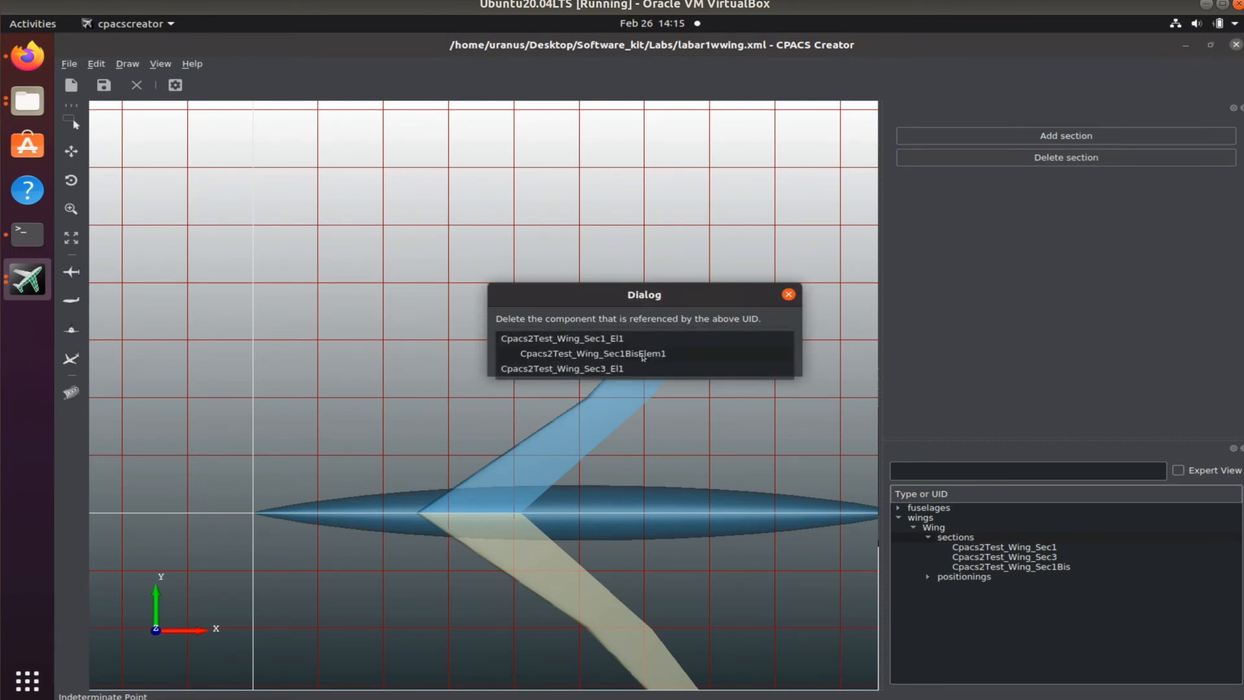
{"action": "left_click", "coordinate": [666, 353]}
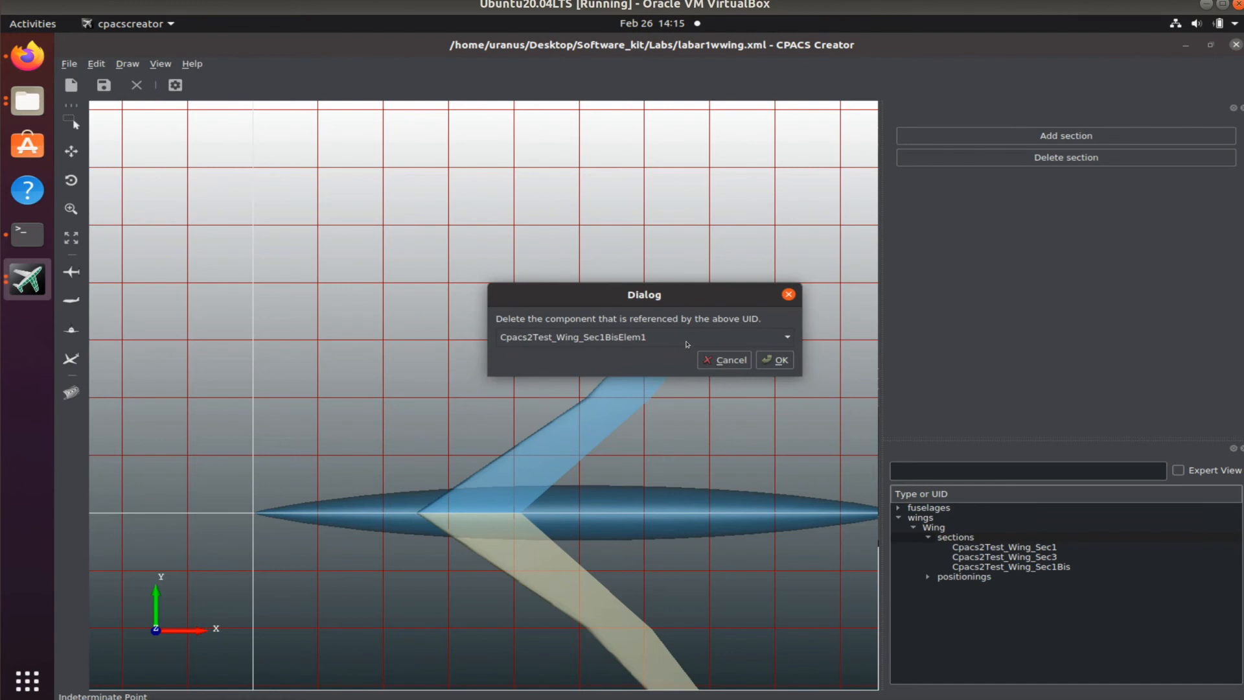
{"action": "left_click", "coordinate": [779, 360]}
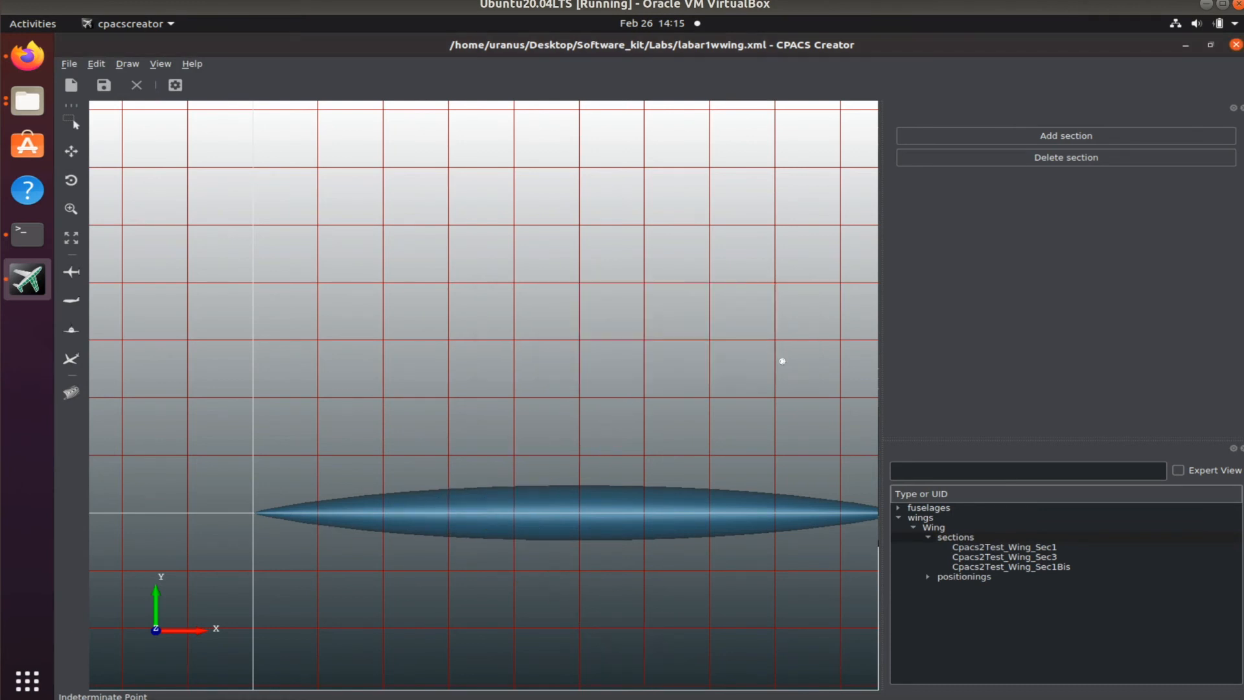
{"action": "left_click", "coordinate": [72, 358]}
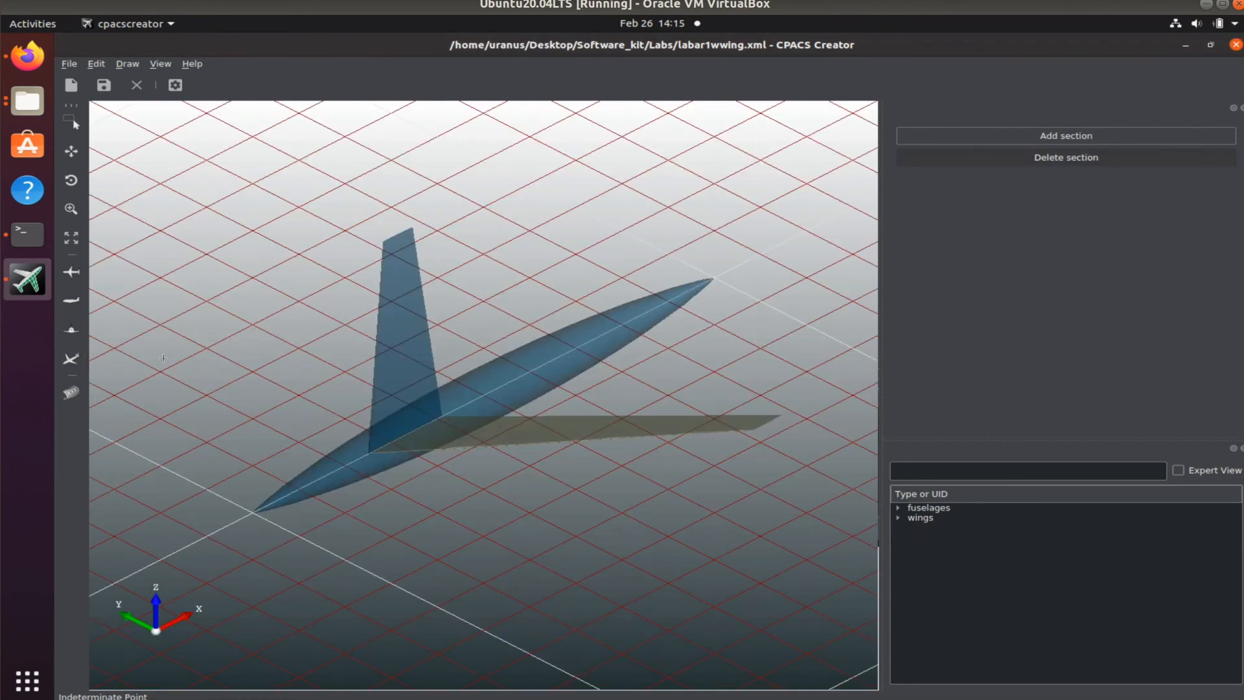
Examine the parameters of the wing's root and tip sections and of the whole wing
{"action": "left_click", "coordinate": [899, 519]}
{"action": "left_click", "coordinate": [912, 527]}
{"action": "left_click", "coordinate": [928, 537]}
{"action": "left_click", "coordinate": [1003, 548]}
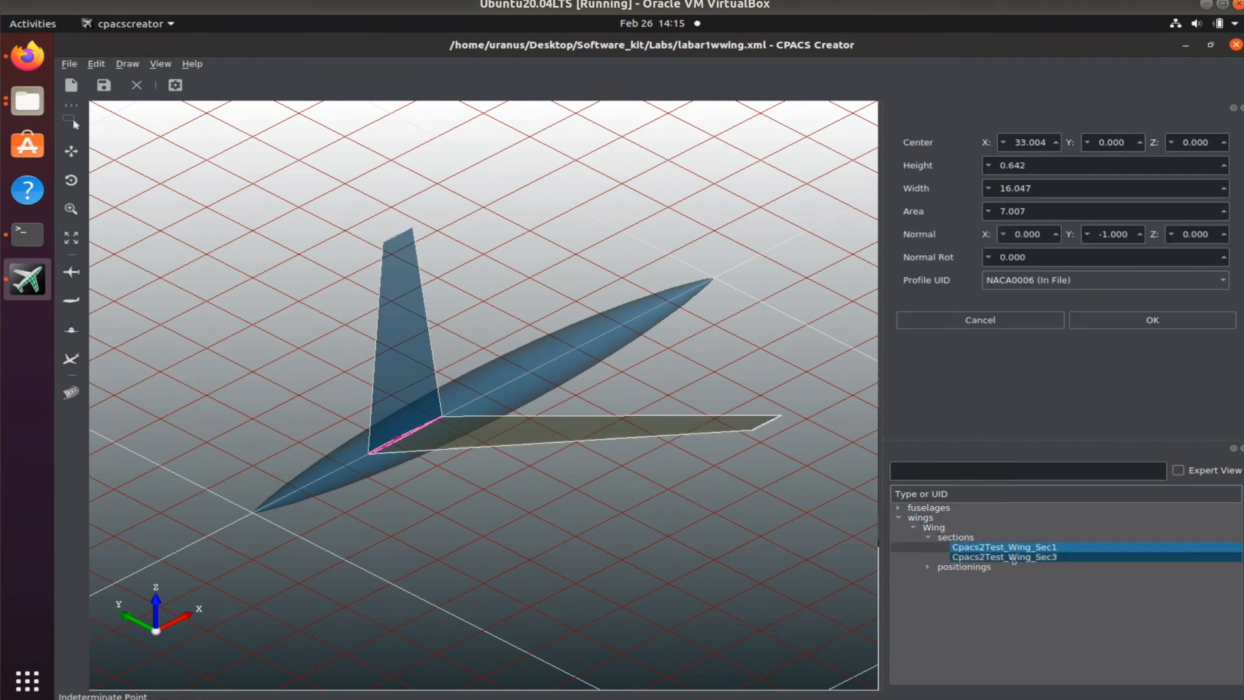
{"action": "left_click", "coordinate": [1014, 558]}
{"action": "left_click", "coordinate": [1015, 548]}
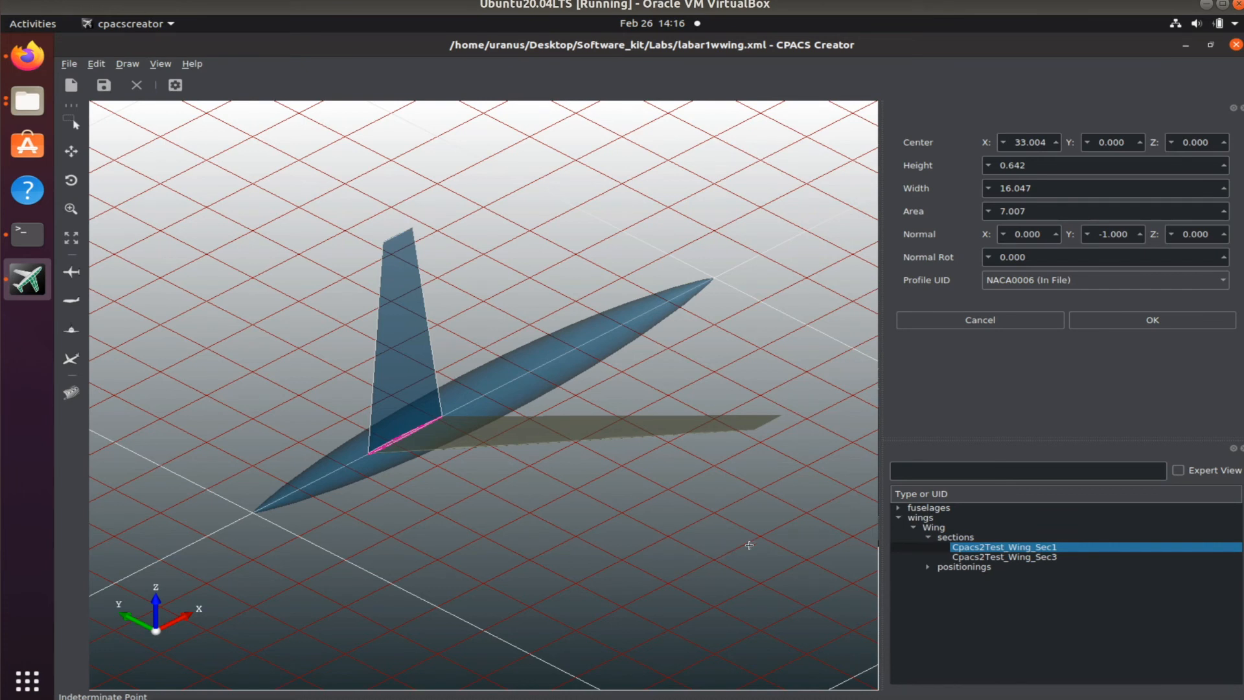
{"action": "left_click", "coordinate": [973, 528]}
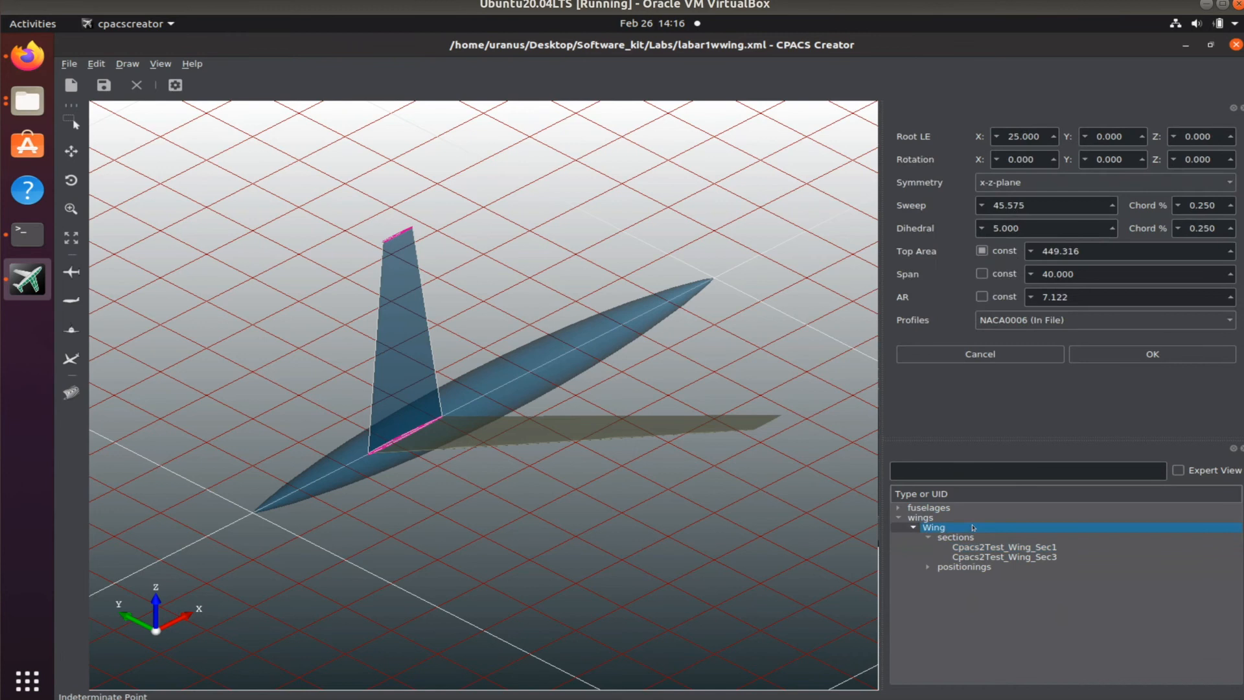
Add a new wing with the UID Rudder, 2 sections and the NACA0012 airfoil
{"action": "left_click", "coordinate": [954, 518]}
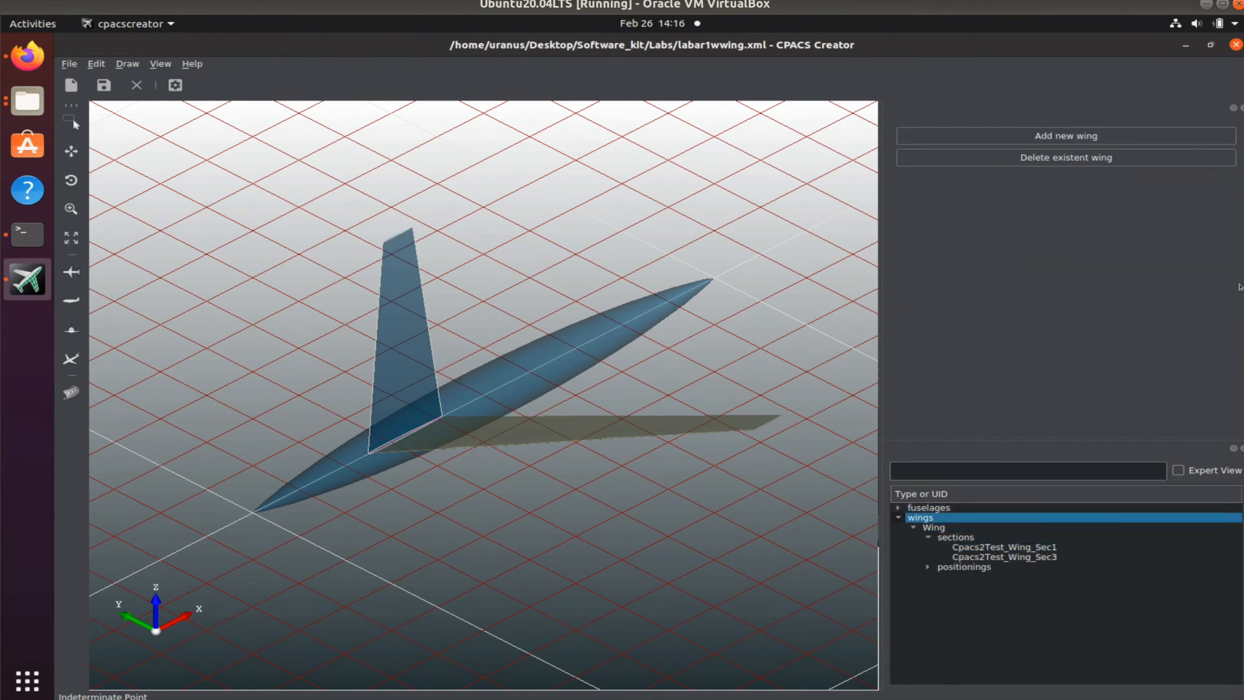
{"action": "left_click", "coordinate": [1072, 137]}
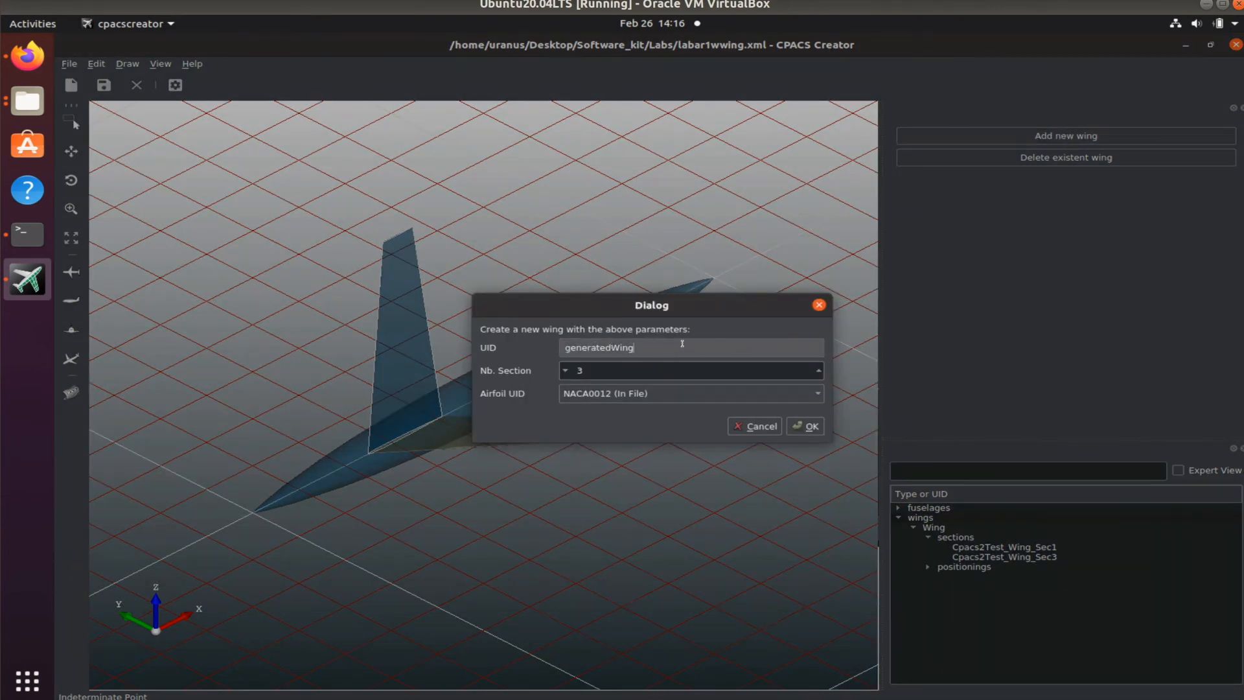
{"action": "key", "text": "BackSpace"}
{"action": "key", "text": "BackSpace"}
{"action": "key", "text": "BackSpace"}
{"action": "key", "text": "BackSpace"}
{"action": "key", "text": "BackSpace"}
{"action": "key", "text": "BackSpace"}
{"action": "key", "text": "BackSpace"}
{"action": "key", "text": "BackSpace"}
{"action": "key", "text": "BackSpace"}
{"action": "key", "text": "BackSpace"}
{"action": "key", "text": "BackSpace"}
{"action": "key", "text": "BackSpace"}
{"action": "key", "text": "BackSpace"}
{"action": "type", "text": "Rudder"}
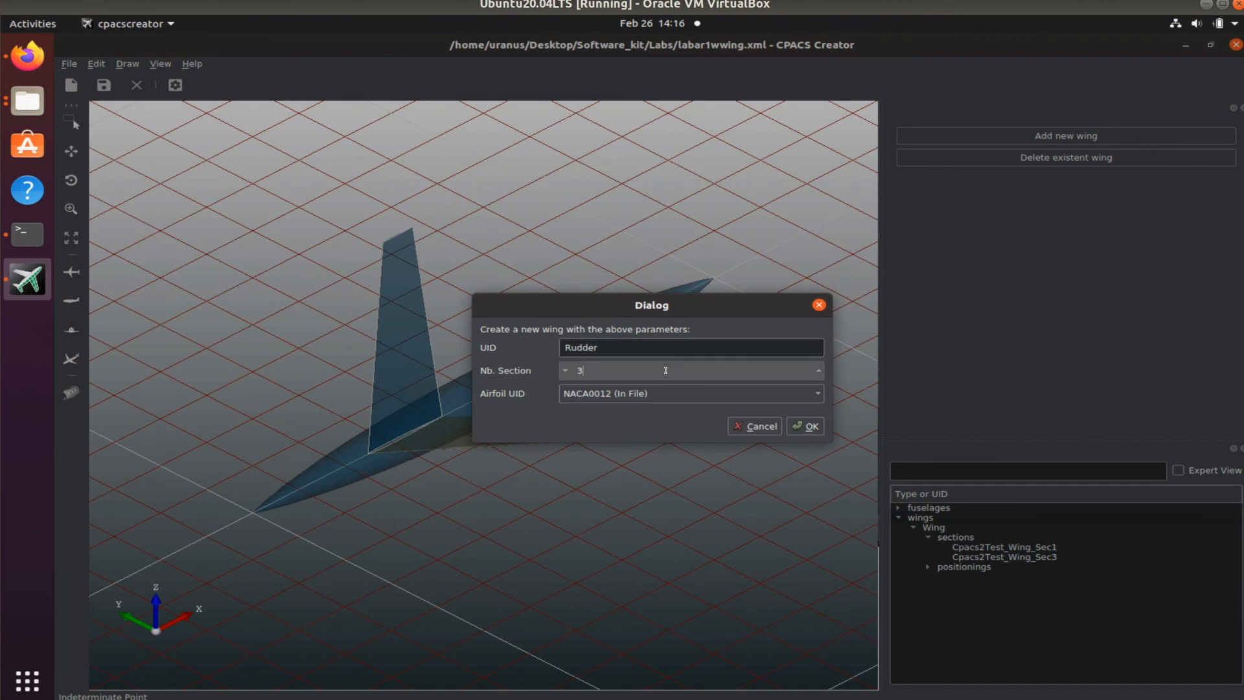
{"action": "key", "text": "BackSpace"}
{"action": "type", "text": "2"}
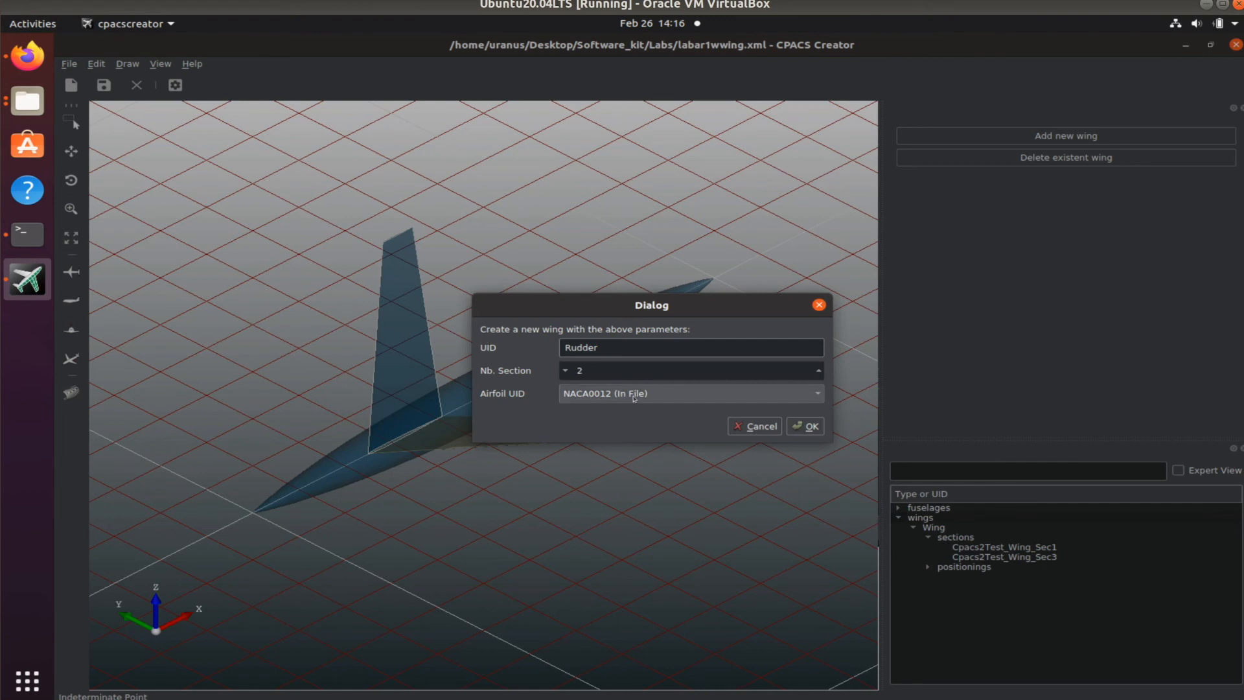
{"action": "left_click", "coordinate": [806, 429]}
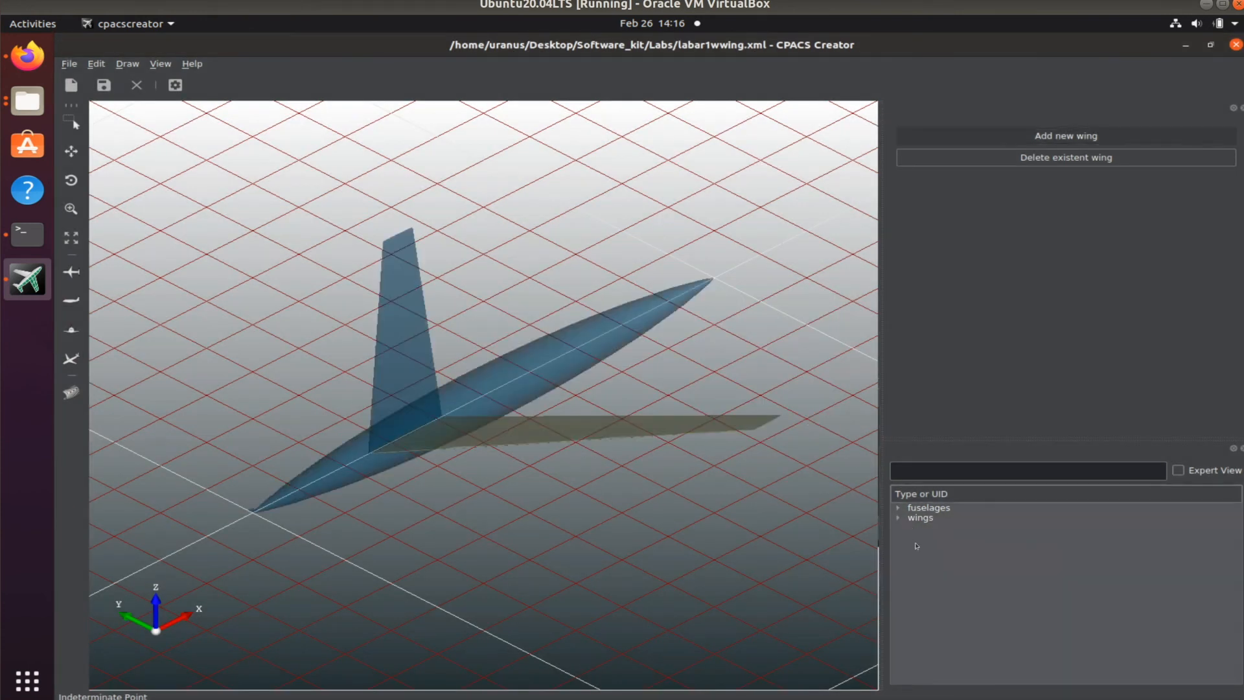
Set the root leading edge X of the Rudder wing to 70
{"action": "left_click", "coordinate": [901, 520]}
{"action": "left_click", "coordinate": [933, 538]}
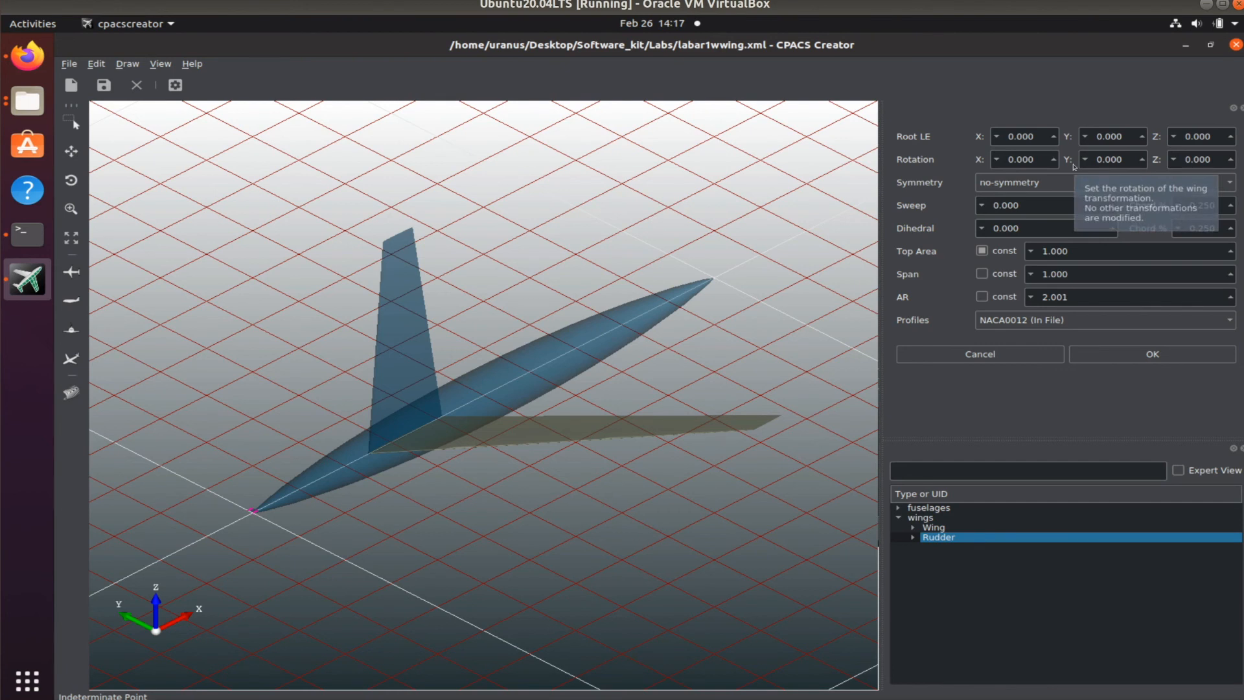
{"action": "left_click", "coordinate": [1036, 136]}
{"action": "key", "text": "BackSpace"}
{"action": "key", "text": "BackSpace"}
{"action": "key", "text": "BackSpace"}
{"action": "key", "text": "BackSpace"}
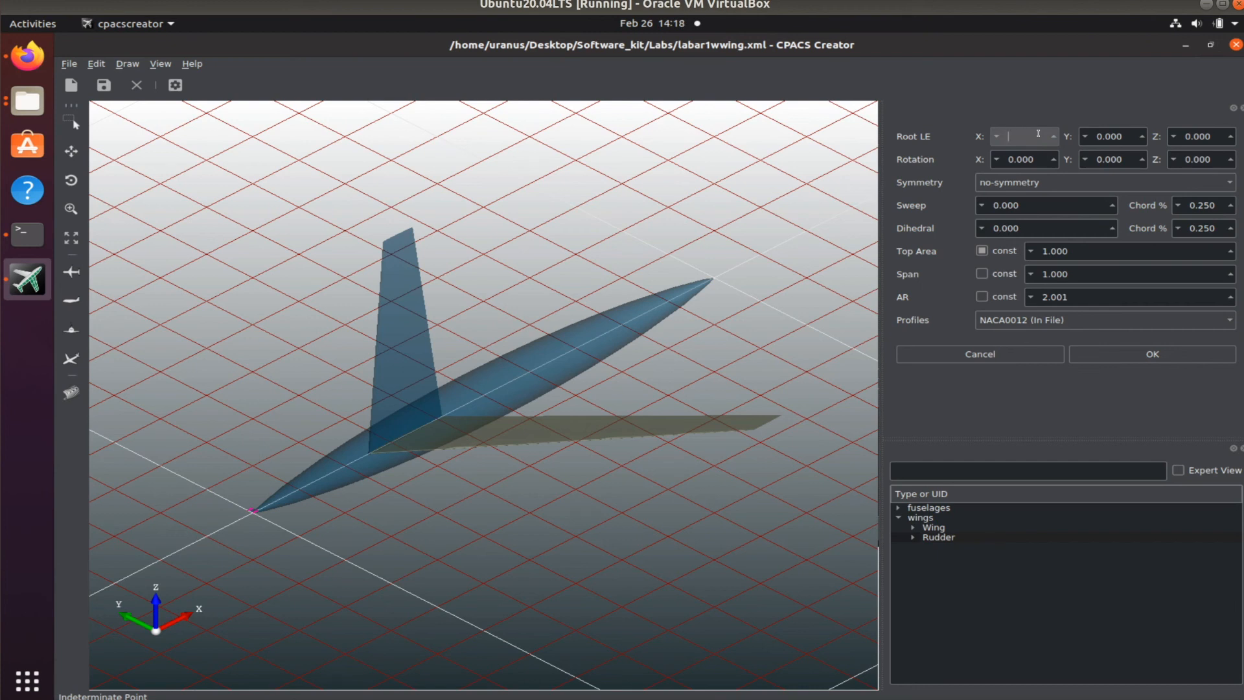
{"action": "type", "text": "70"}
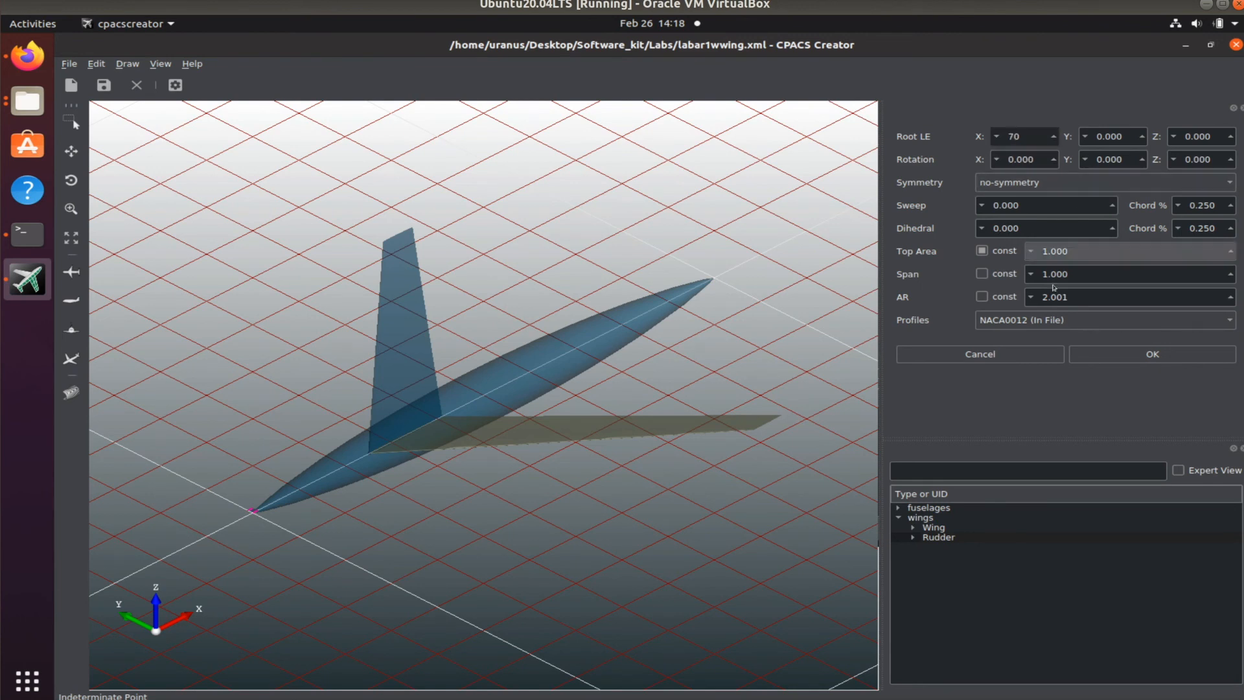
Hold the Rudder's aspect ratio constant, set its top area to 200 and apply the changes
{"action": "left_click", "coordinate": [981, 296]}
{"action": "key", "text": "BackSpace"}
{"action": "key", "text": "BackSpace"}
{"action": "key", "text": "BackSpace"}
{"action": "key", "text": "BackSpace"}
{"action": "key", "text": "BackSpace"}
{"action": "type", "text": "200"}
{"action": "left_click", "coordinate": [1179, 357]}
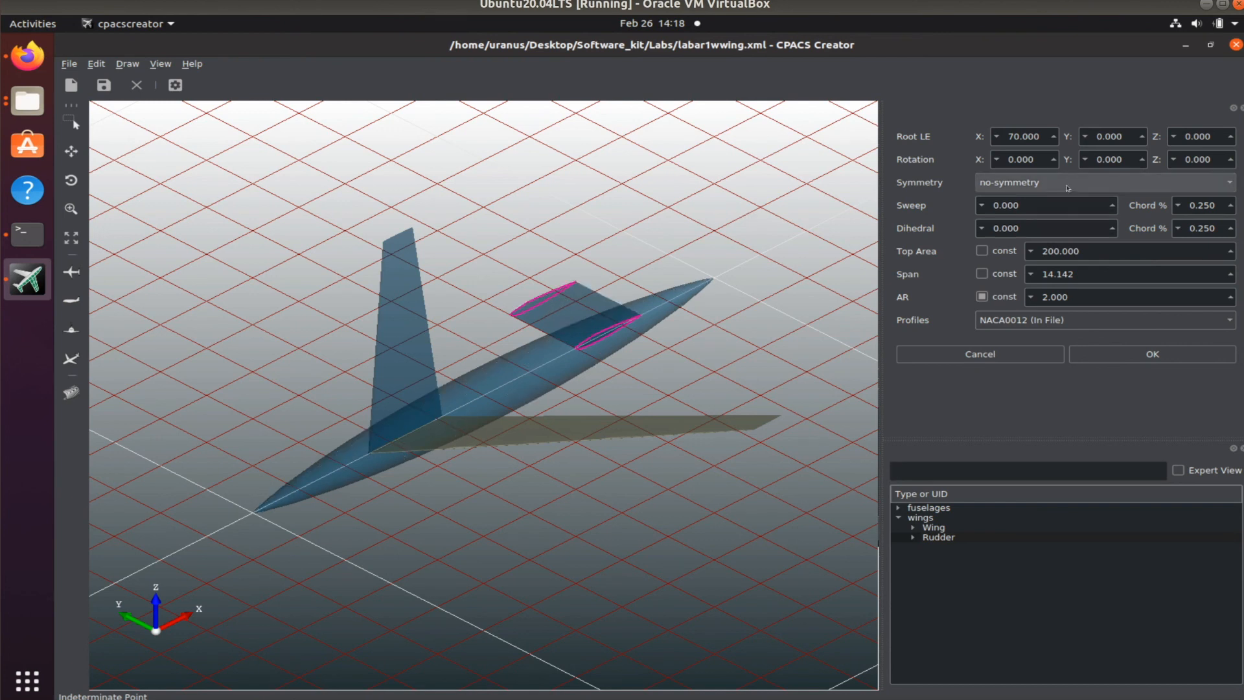
Set the Rudder's rotation about X to 90 and apply the change
{"action": "left_click", "coordinate": [1025, 160]}
{"action": "key", "text": "BackSpace"}
{"action": "key", "text": "BackSpace"}
{"action": "key", "text": "BackSpace"}
{"action": "key", "text": "BackSpace"}
{"action": "key", "text": "BackSpace"}
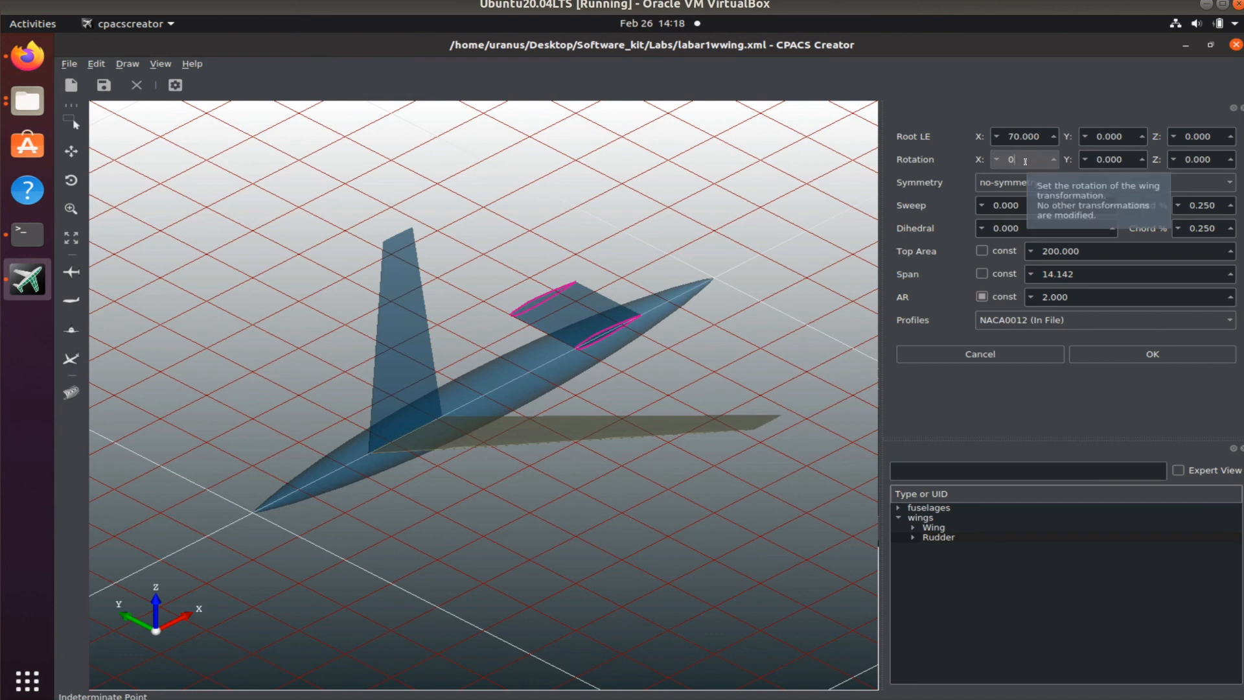
{"action": "type", "text": "90"}
{"action": "left_click", "coordinate": [1136, 354]}
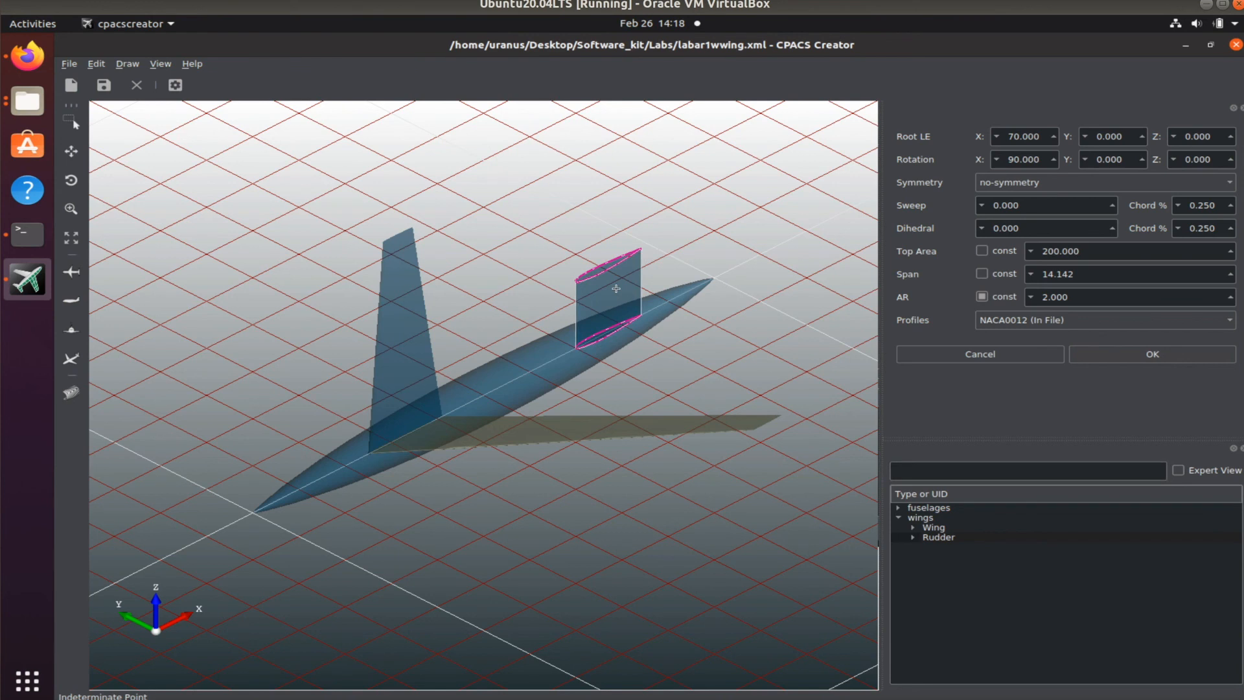
Set the width of the Rudder's tip section RudderSec2 to 9 and apply the change
{"action": "left_click", "coordinate": [915, 539]}
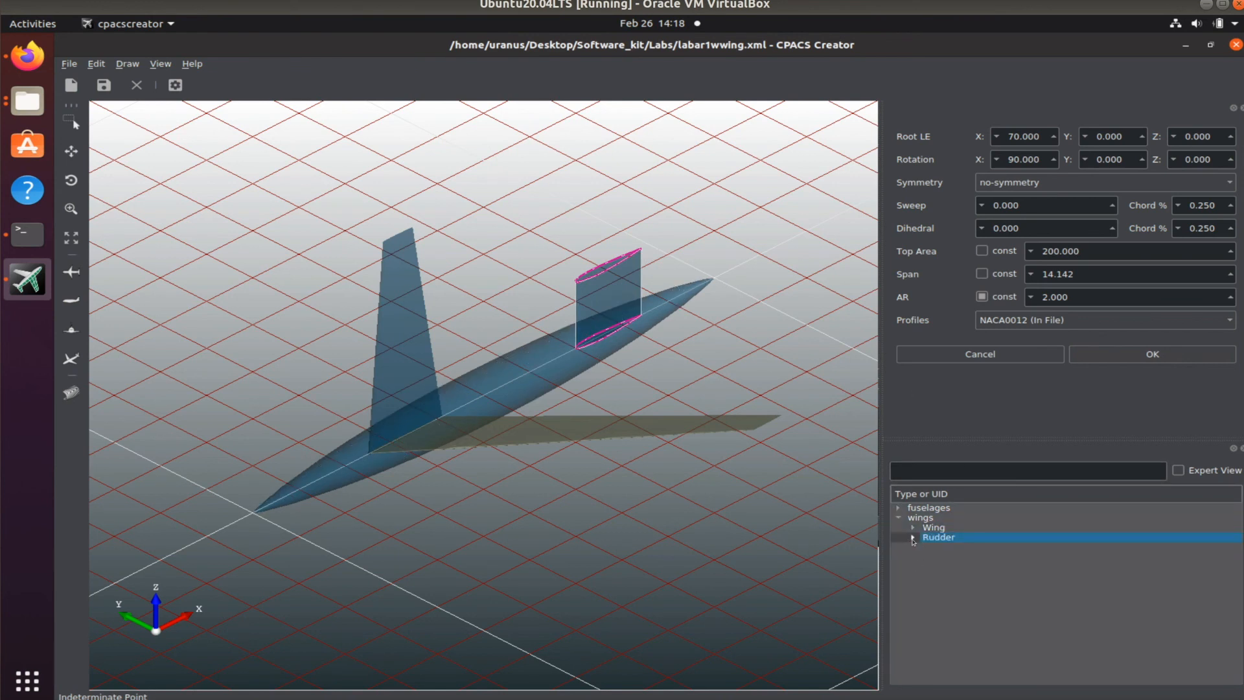
{"action": "left_click", "coordinate": [913, 538]}
{"action": "left_click", "coordinate": [928, 548]}
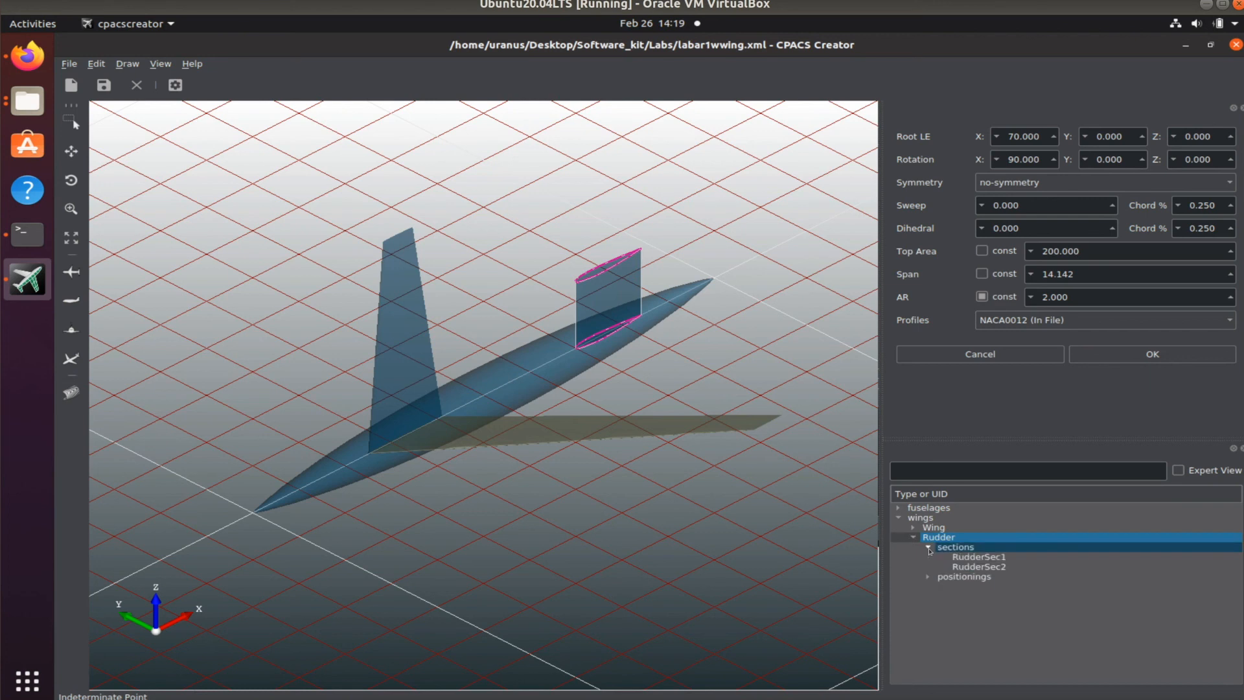
{"action": "left_click", "coordinate": [1000, 560]}
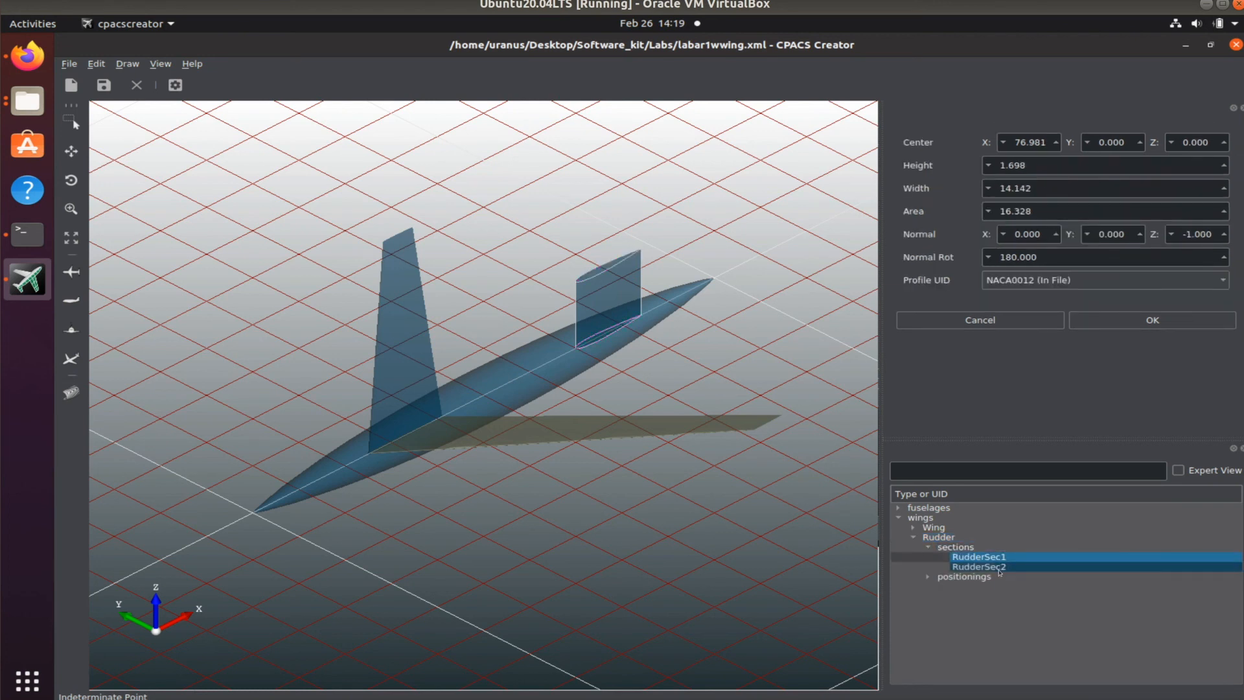
{"action": "left_click", "coordinate": [998, 568]}
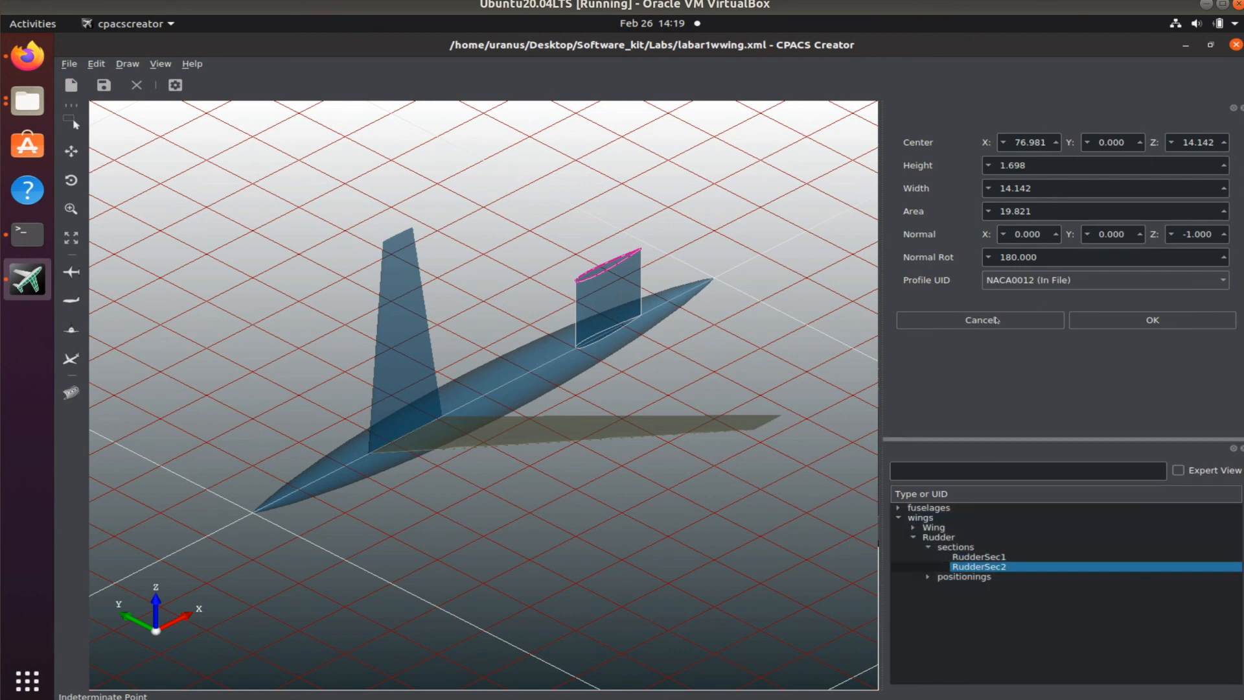
{"action": "left_click", "coordinate": [1051, 188]}
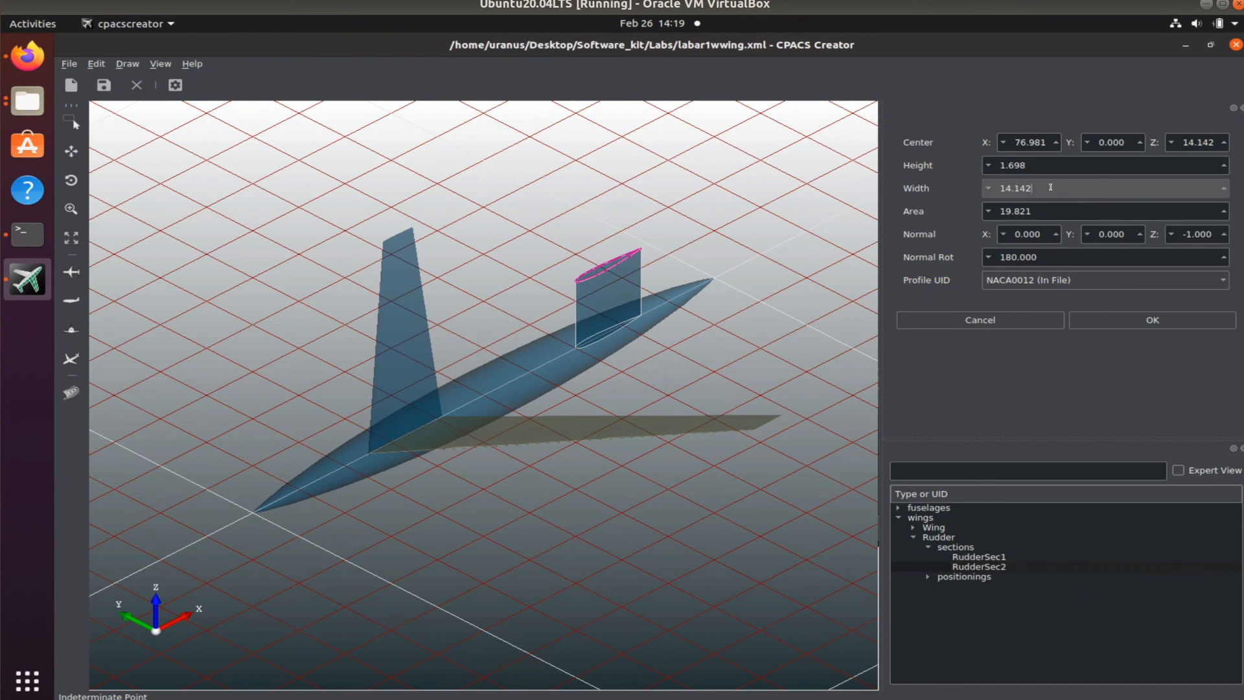
{"action": "key", "text": "BackSpace"}
{"action": "key", "text": "BackSpace"}
{"action": "key", "text": "BackSpace"}
{"action": "key", "text": "BackSpace"}
{"action": "key", "text": "BackSpace"}
{"action": "key", "text": "BackSpace"}
{"action": "type", "text": "9"}
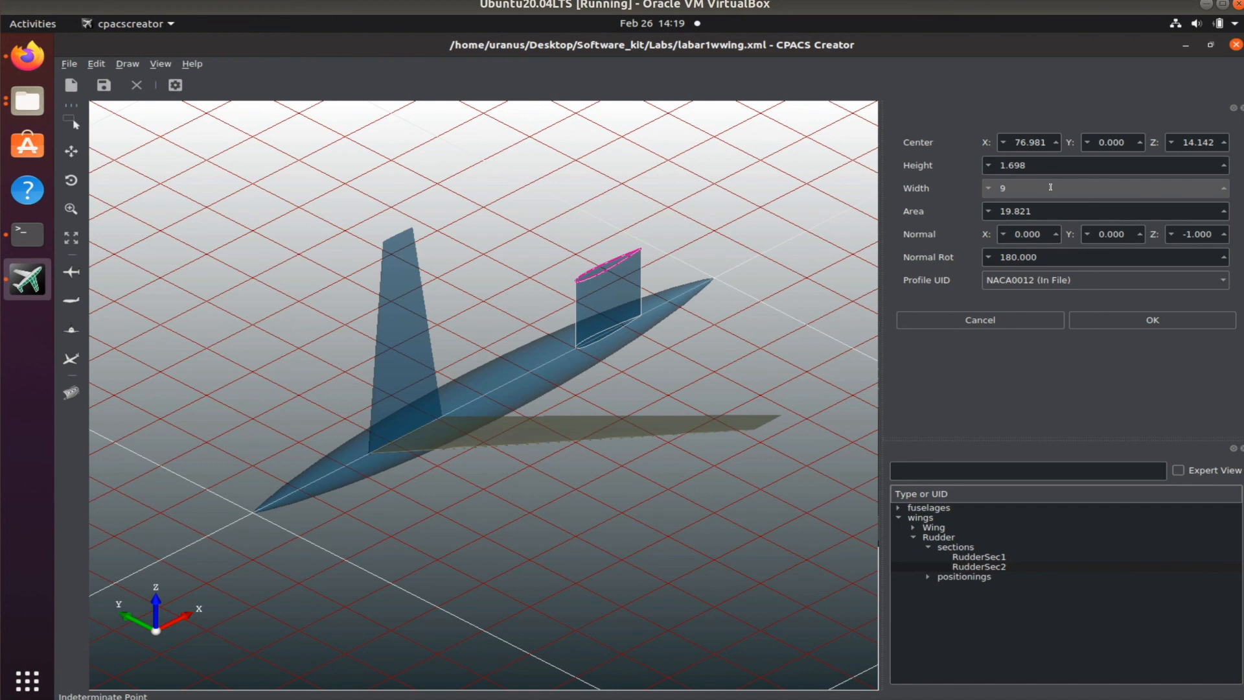
{"action": "left_click", "coordinate": [1167, 325]}
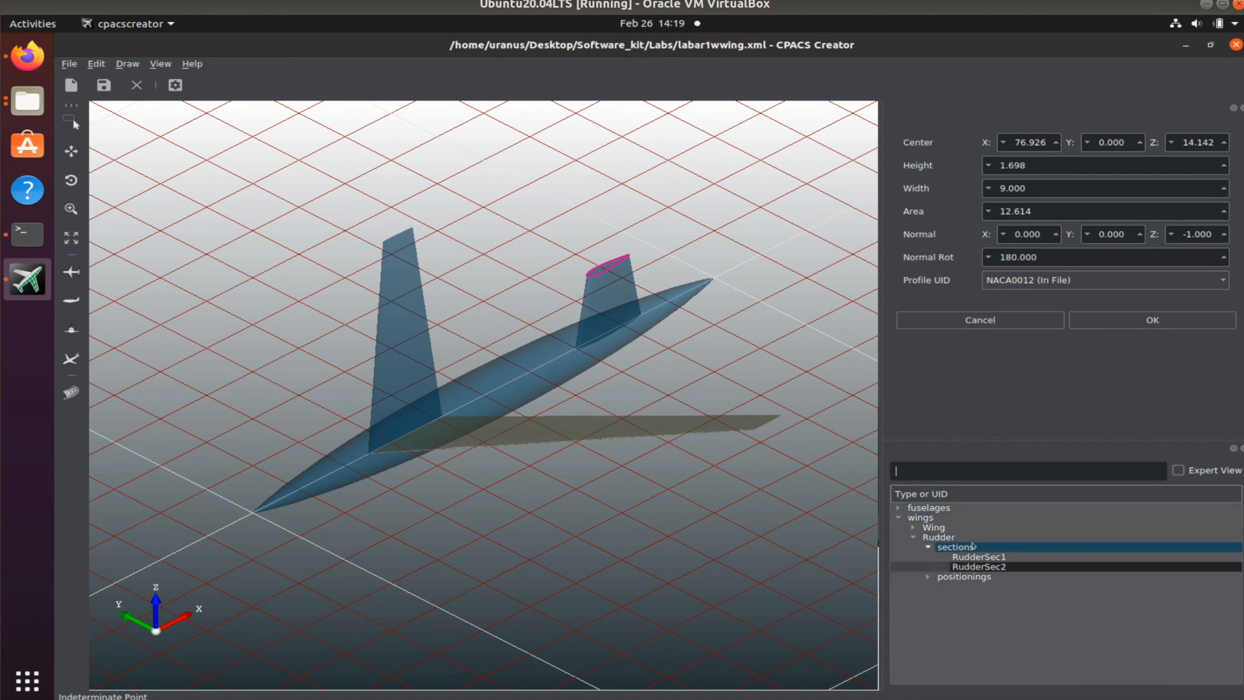
{"action": "left_click", "coordinate": [973, 518]}
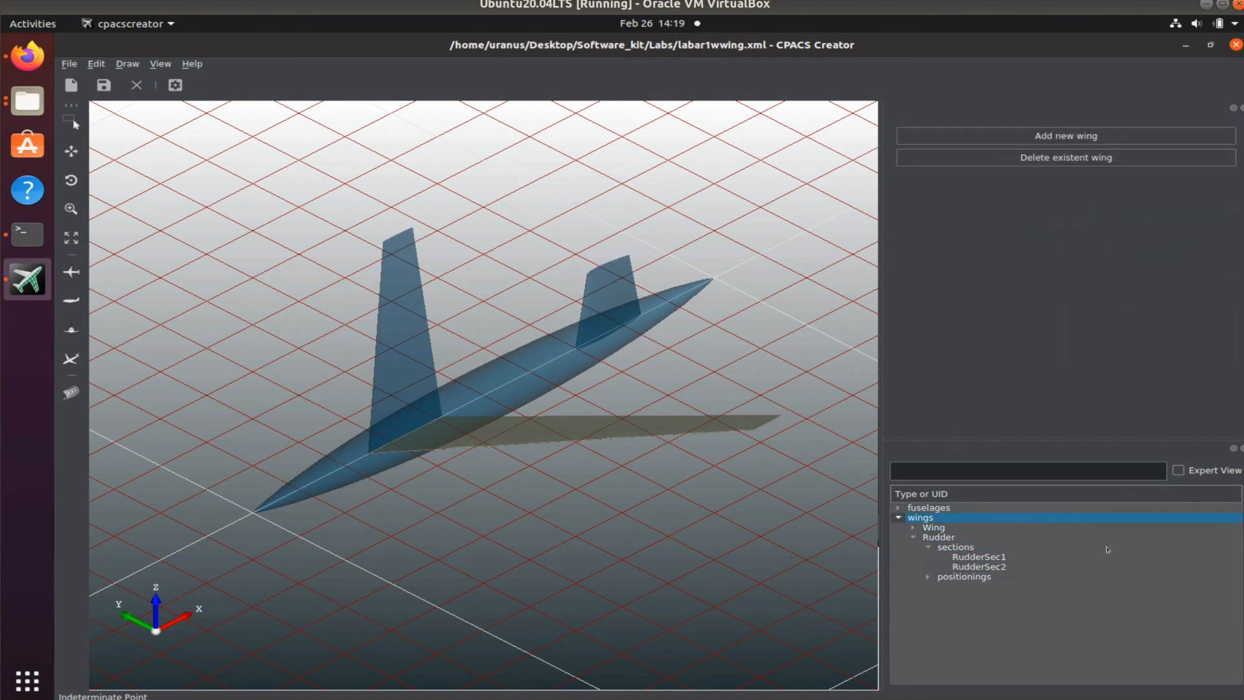
{"action": "left_click", "coordinate": [1074, 158]}
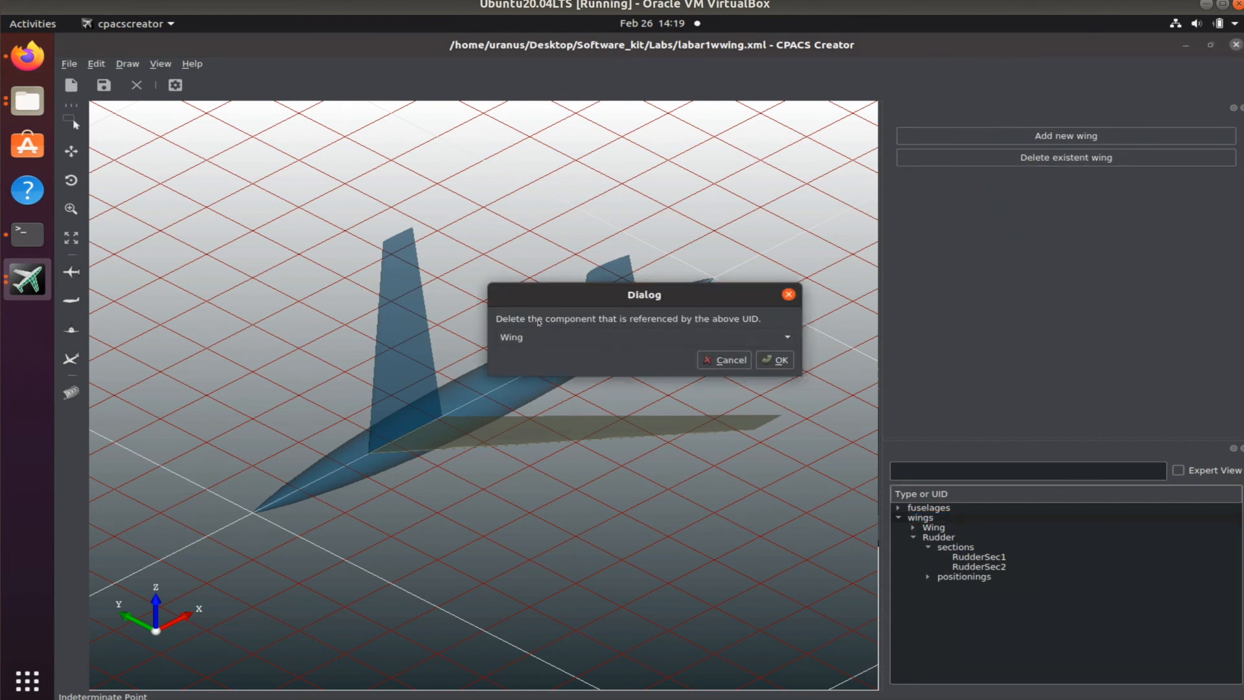
{"action": "left_click", "coordinate": [651, 334]}
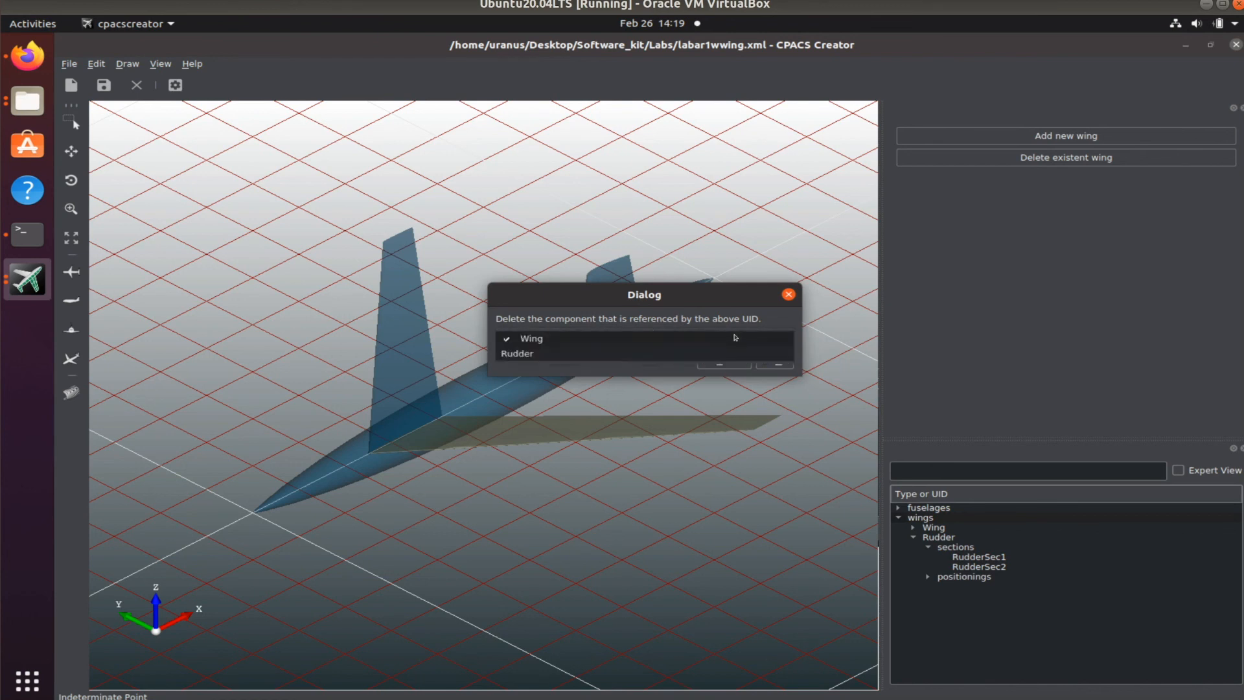
{"action": "left_click", "coordinate": [545, 350]}
{"action": "left_click", "coordinate": [552, 341]}
{"action": "left_click", "coordinate": [562, 329]}
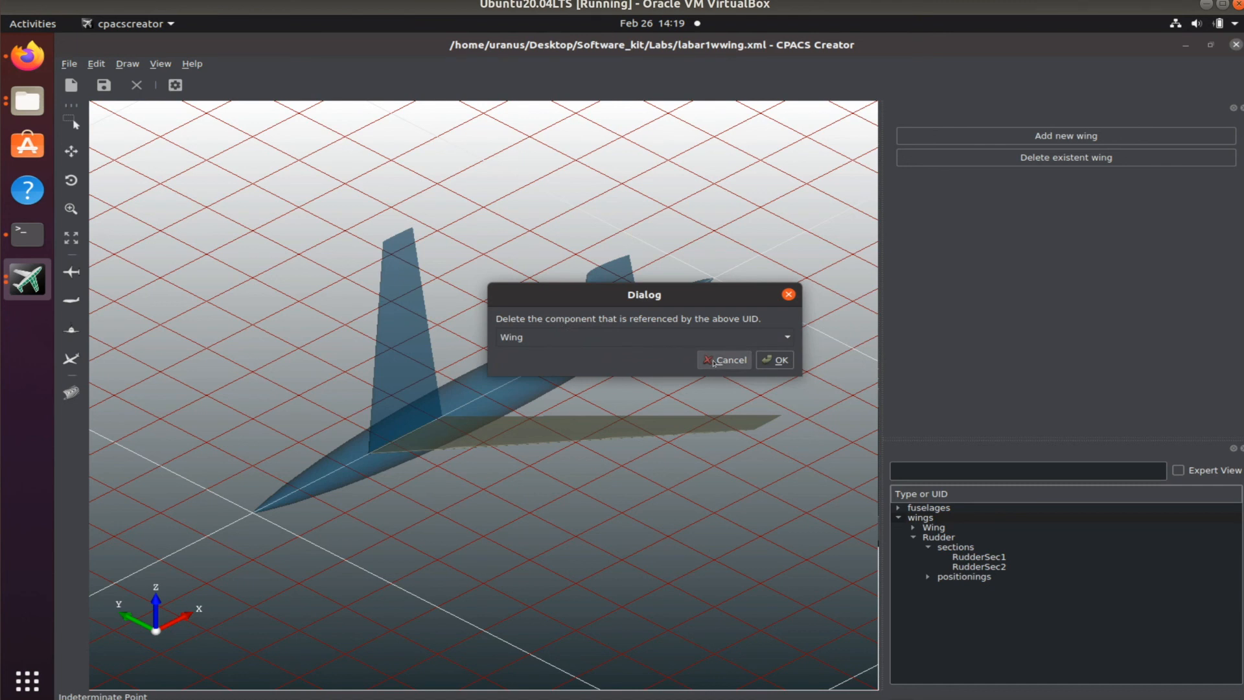
{"action": "left_click", "coordinate": [638, 340]}
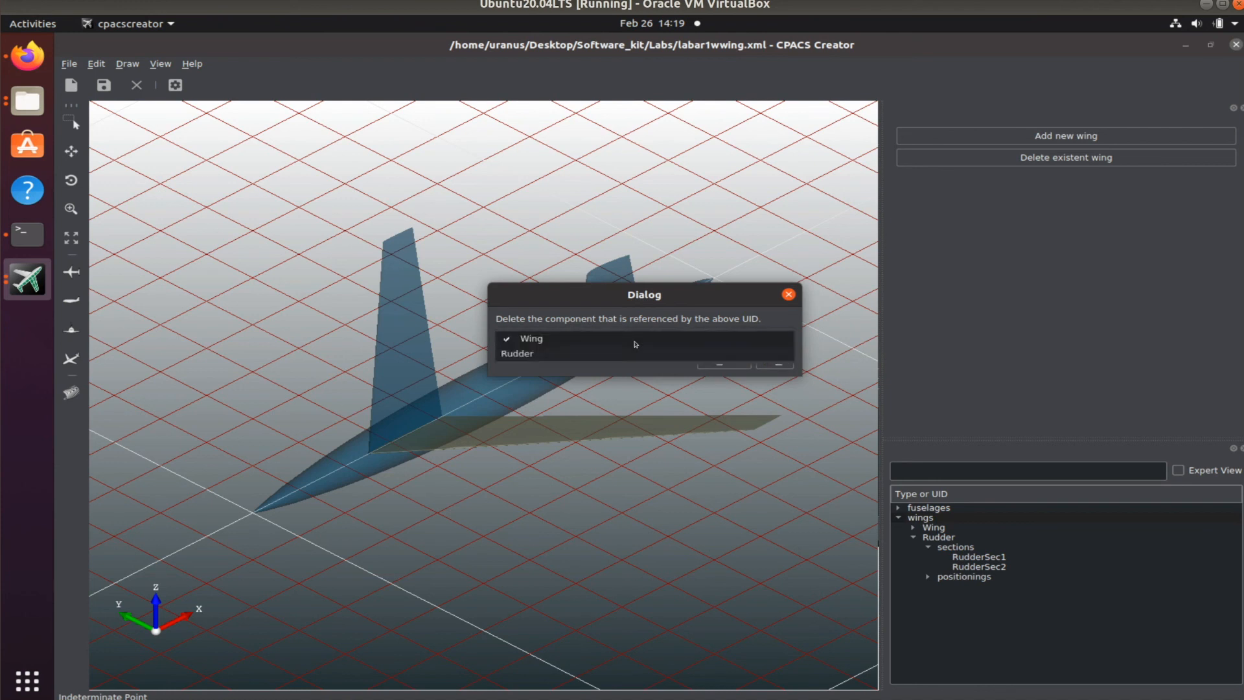
{"action": "left_click", "coordinate": [606, 354]}
{"action": "left_click", "coordinate": [618, 341]}
{"action": "left_click", "coordinate": [688, 341]}
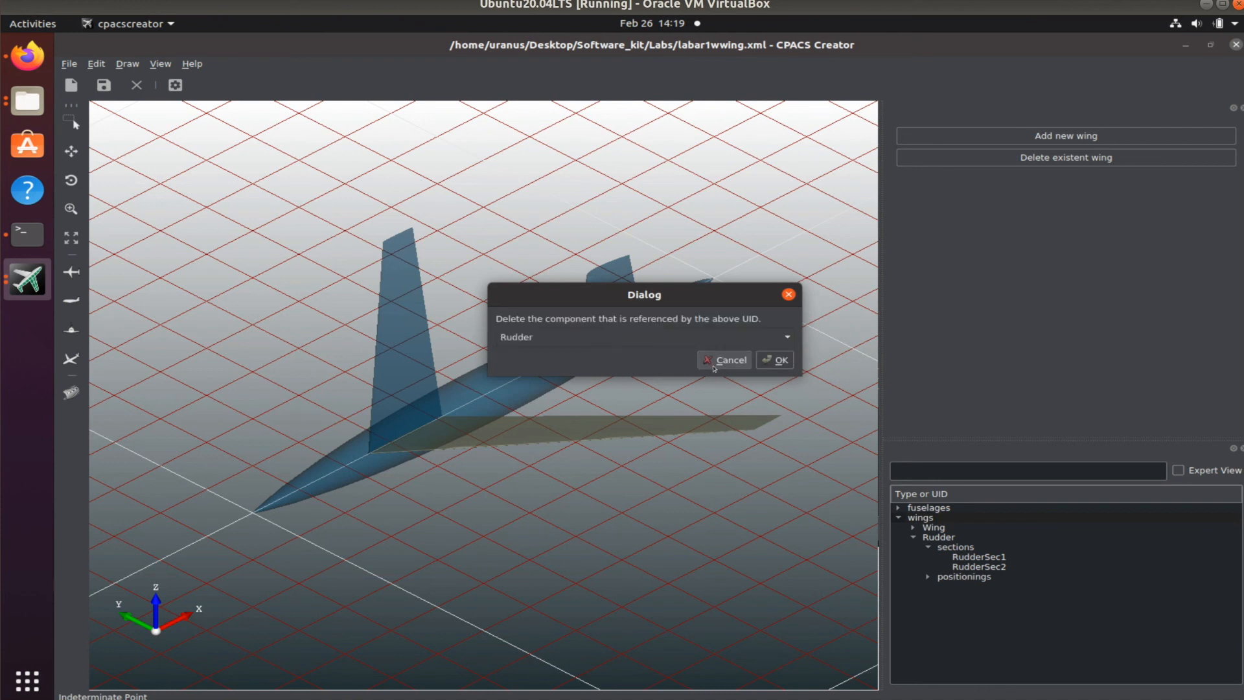
{"action": "left_click", "coordinate": [723, 360]}
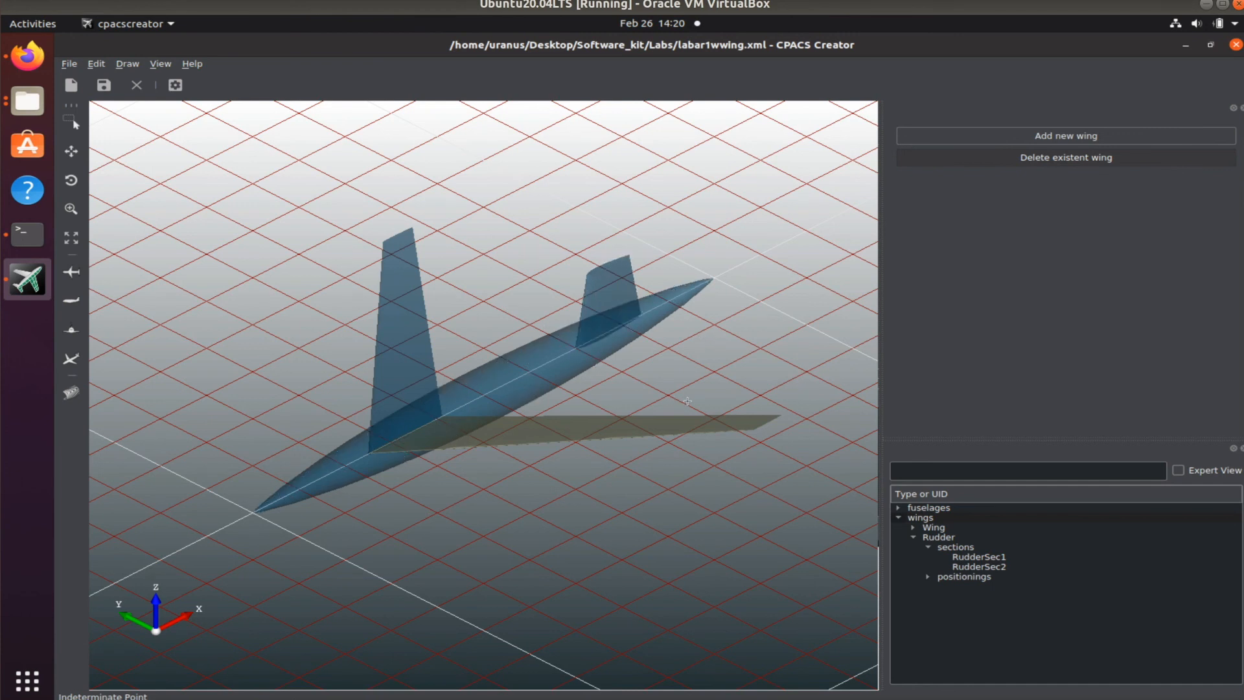
Save the configuration in the Labs folder under the new file name labar1wwing_ver1.xml
{"action": "left_click", "coordinate": [69, 64]}
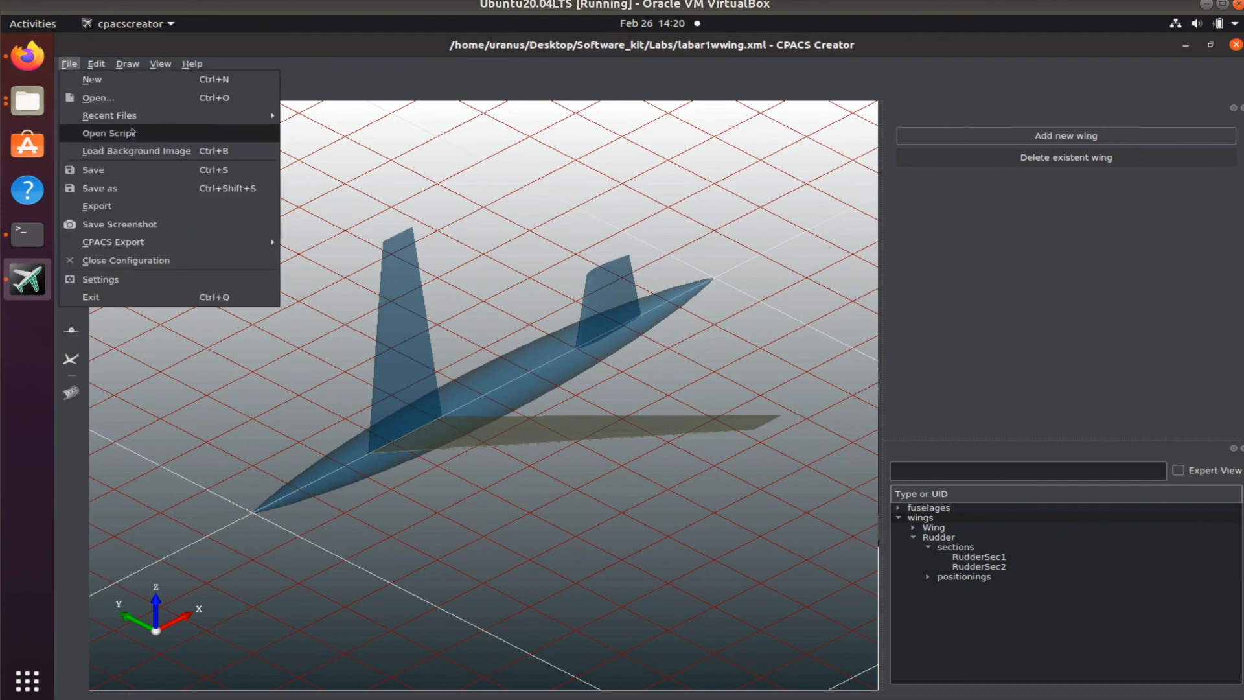
{"action": "left_click", "coordinate": [129, 188]}
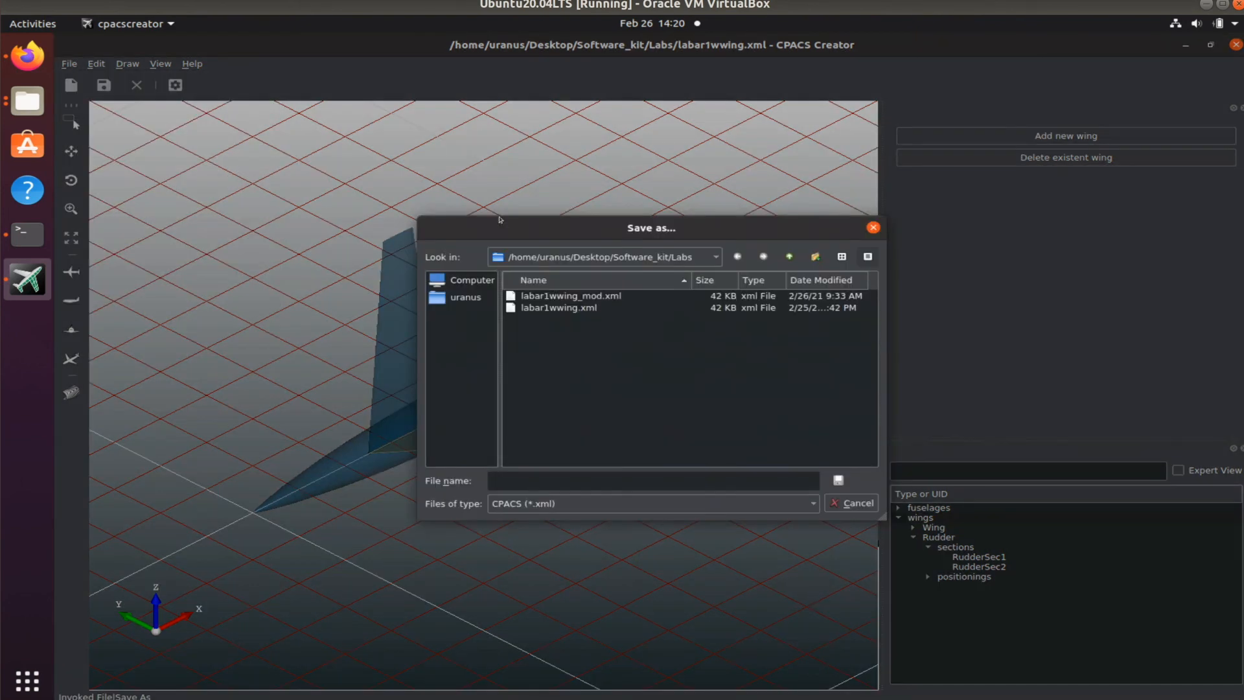
{"action": "left_click", "coordinate": [616, 298]}
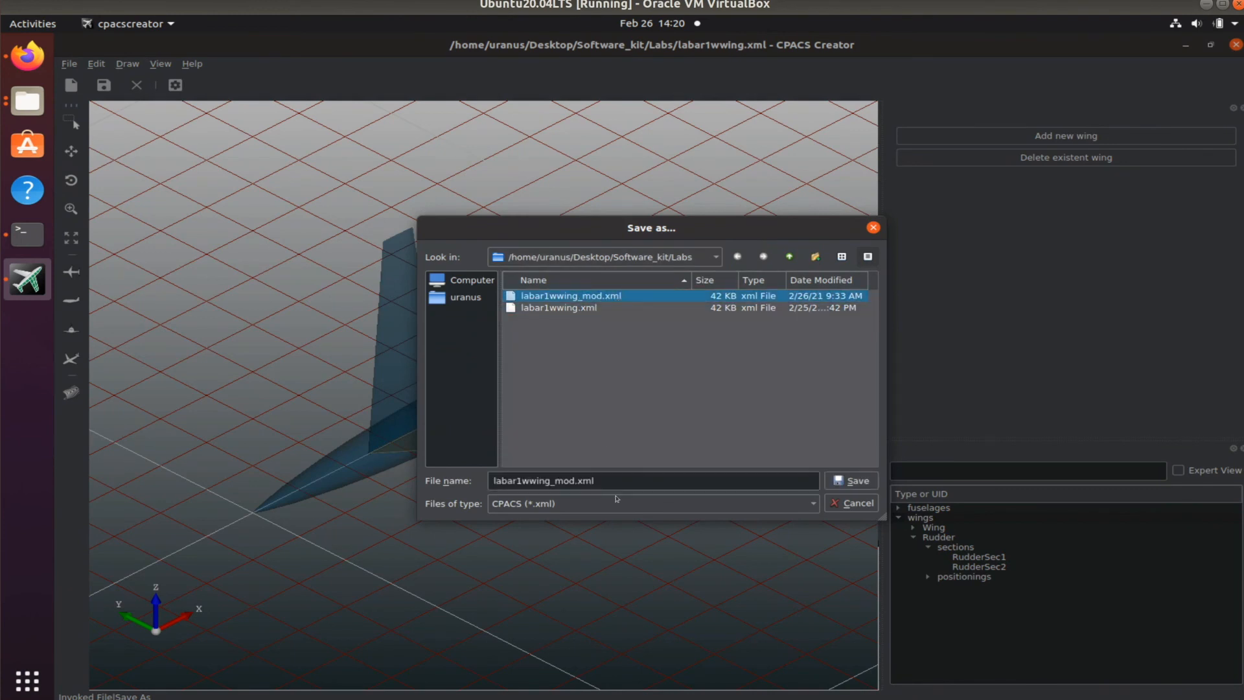
{"action": "left_click", "coordinate": [647, 485]}
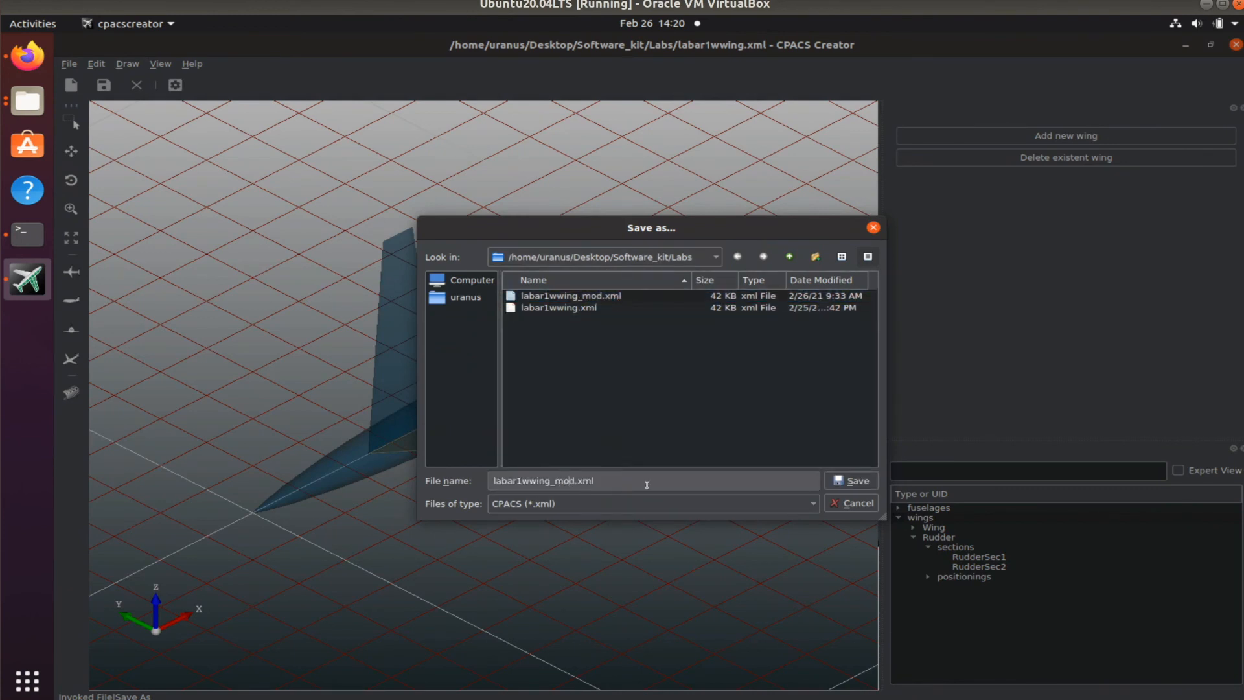
{"action": "key", "text": "BackSpace"}
{"action": "key", "text": "BackSpace"}
{"action": "key", "text": "BackSpace"}
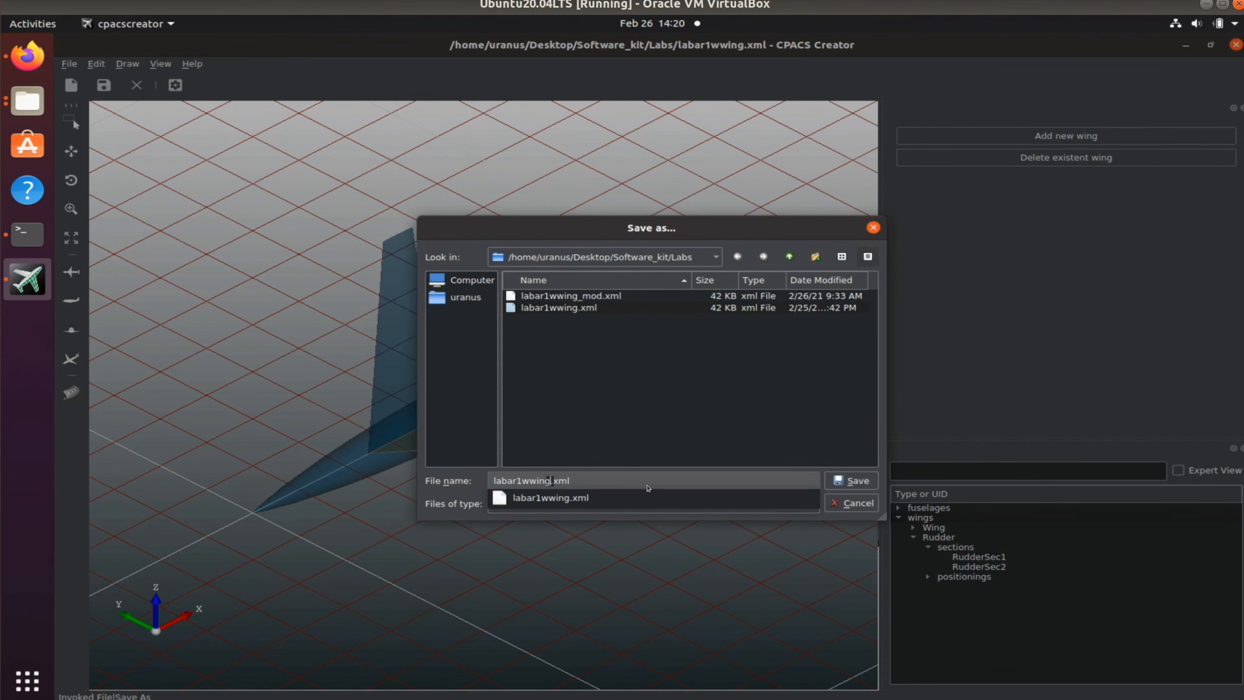
{"action": "type", "text": "ver1"}
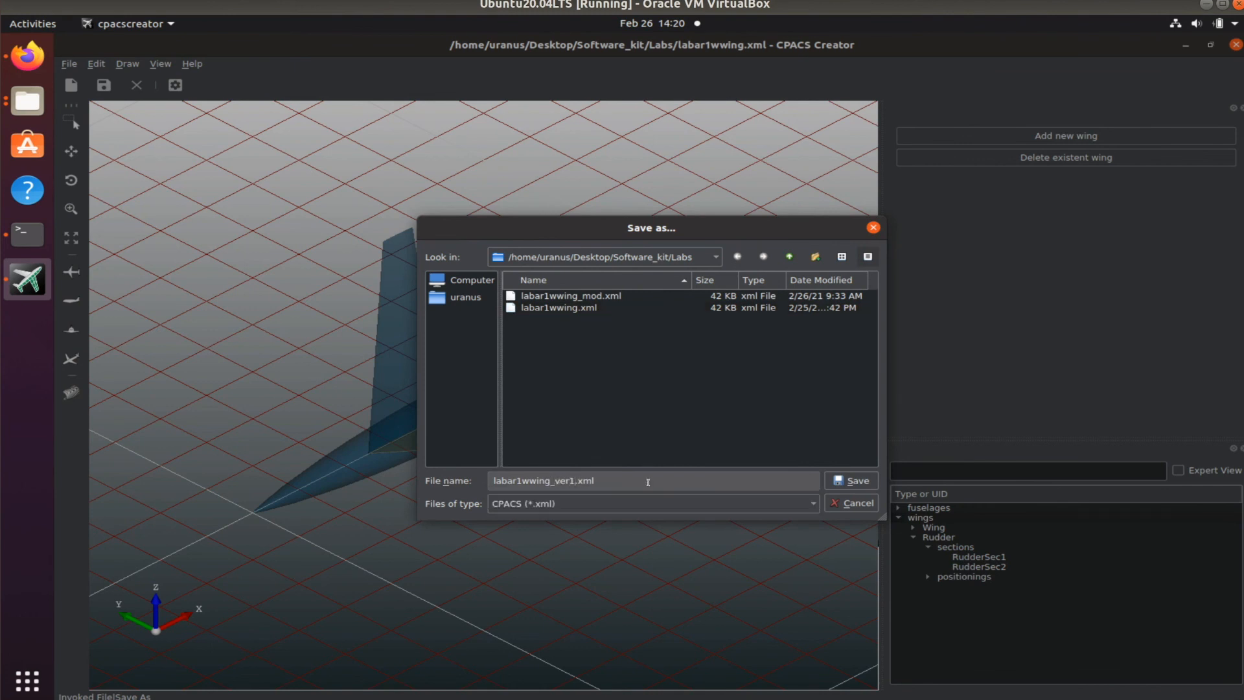
{"action": "left_click", "coordinate": [856, 481]}
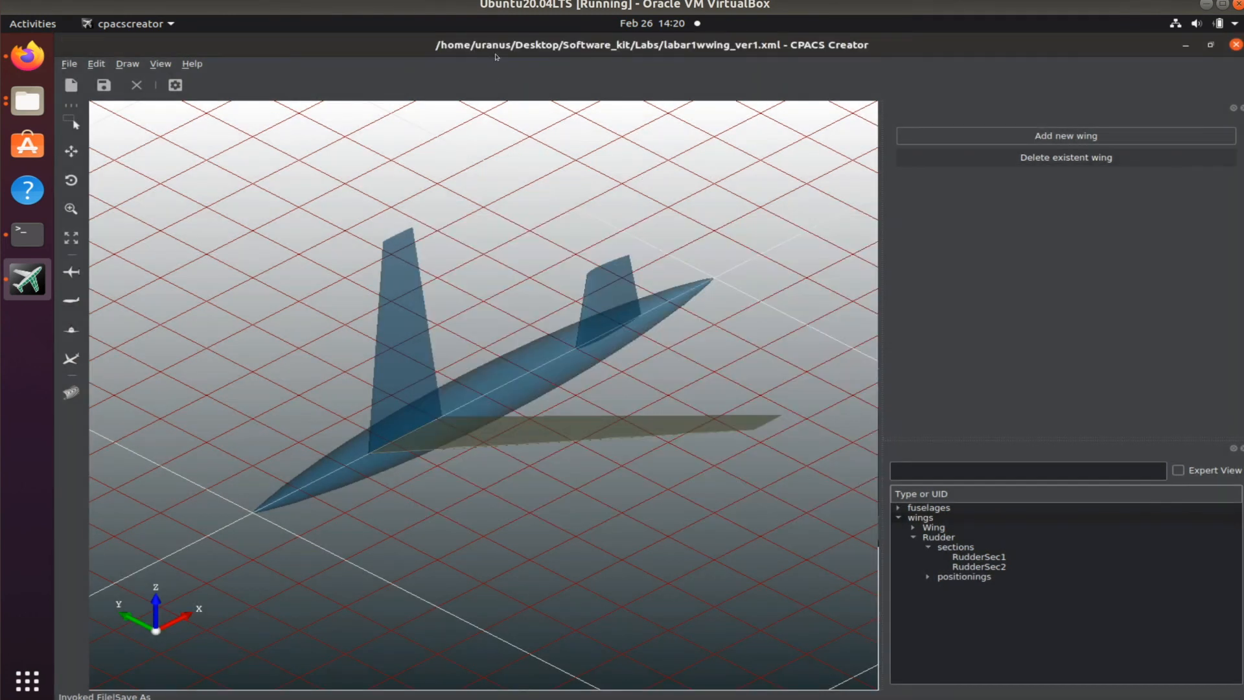